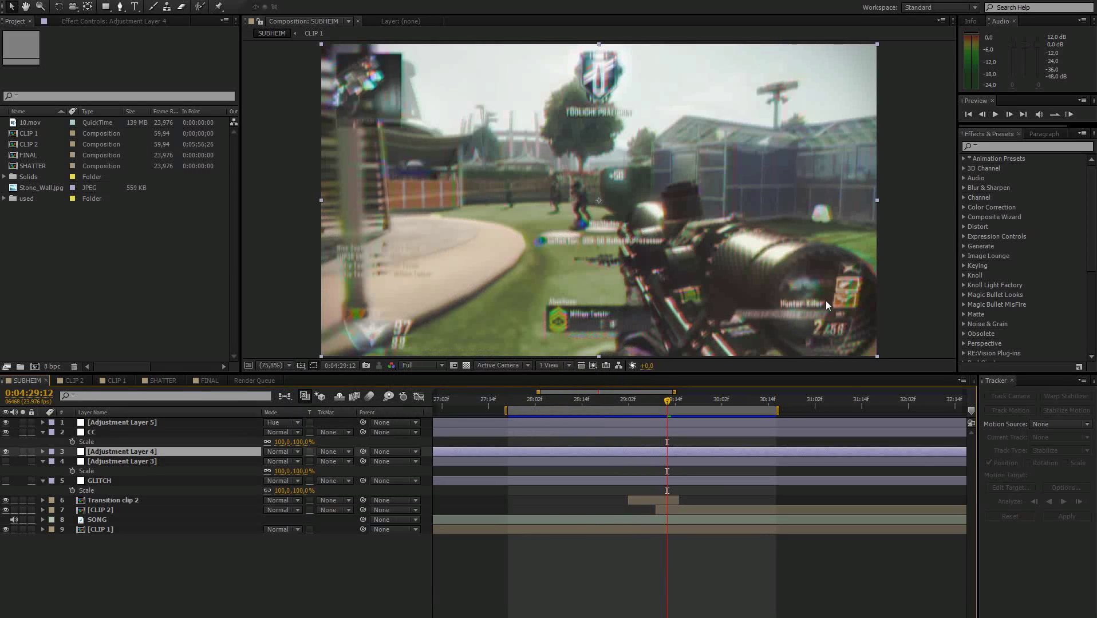
Preview the transition from CLIP 1 to CLIP 2 and examine the frames around the cut at 0:04:29:09.
click(1069, 115)
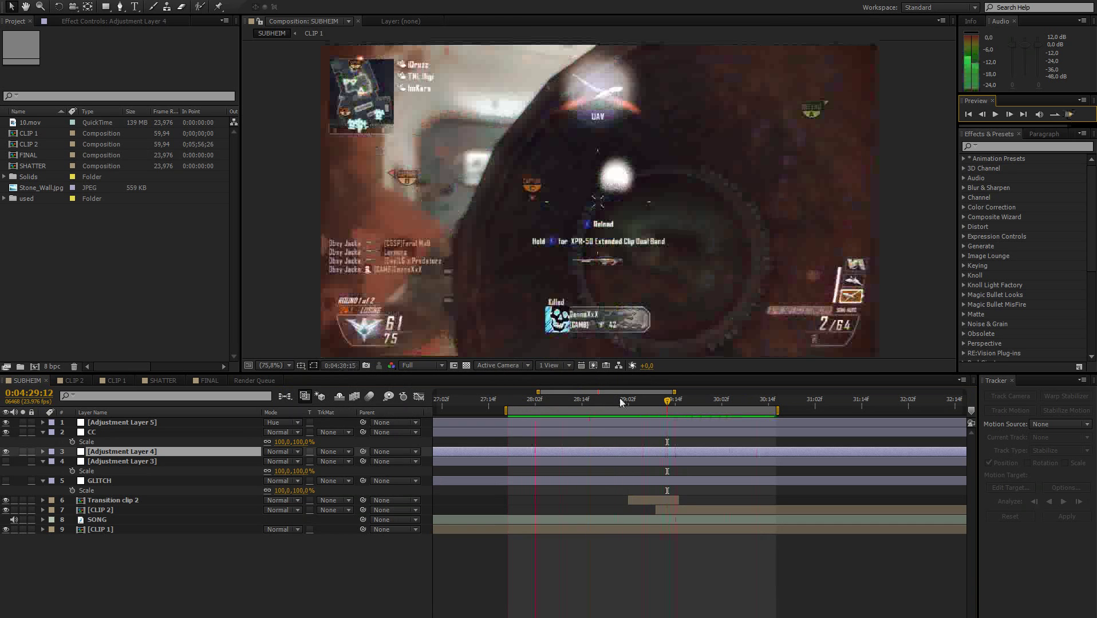
drag(610, 401, 558, 407)
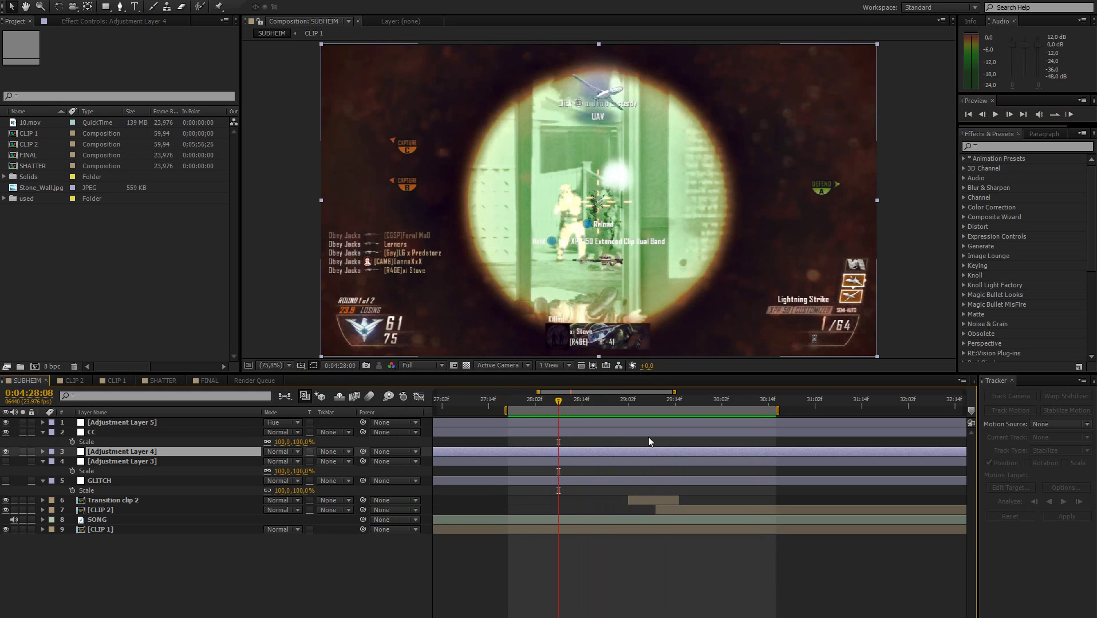
key(space)
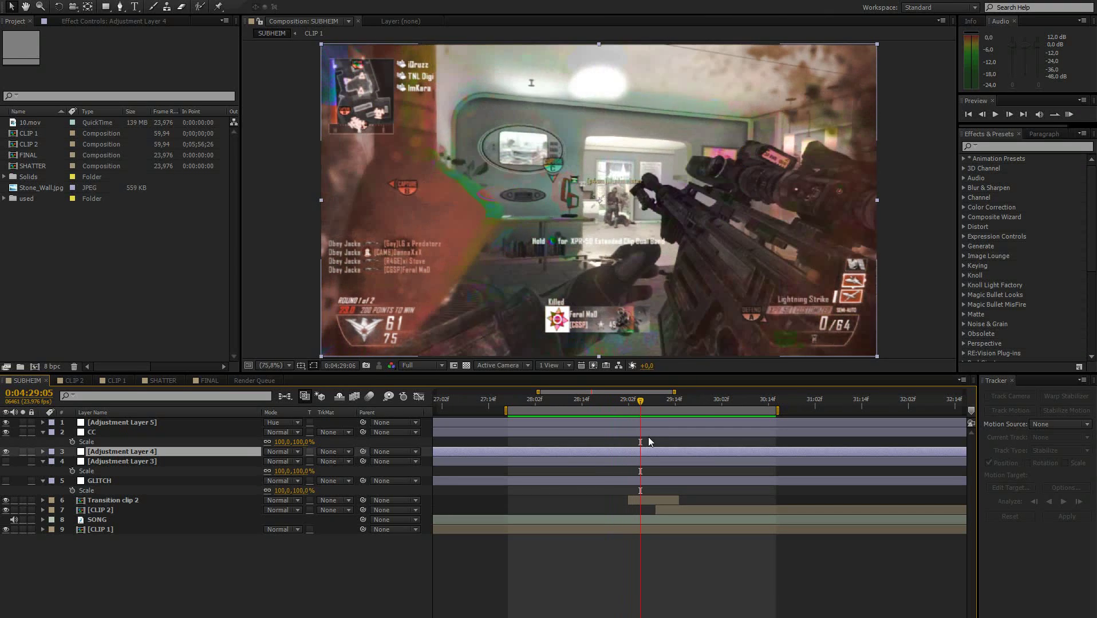
key(Page_Up)
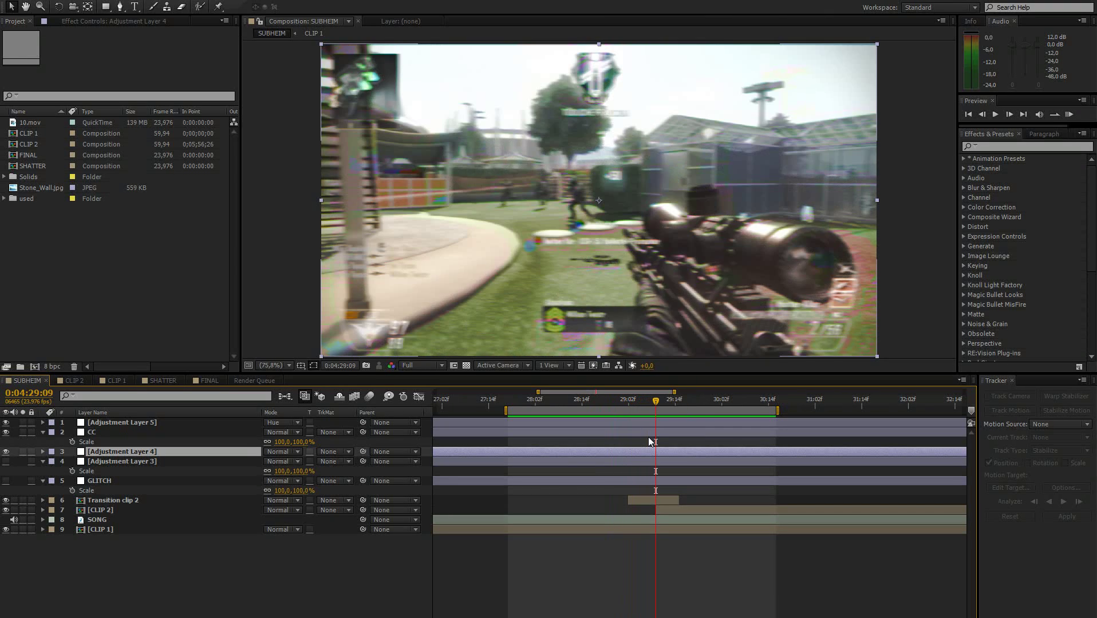
key(Page_Down)
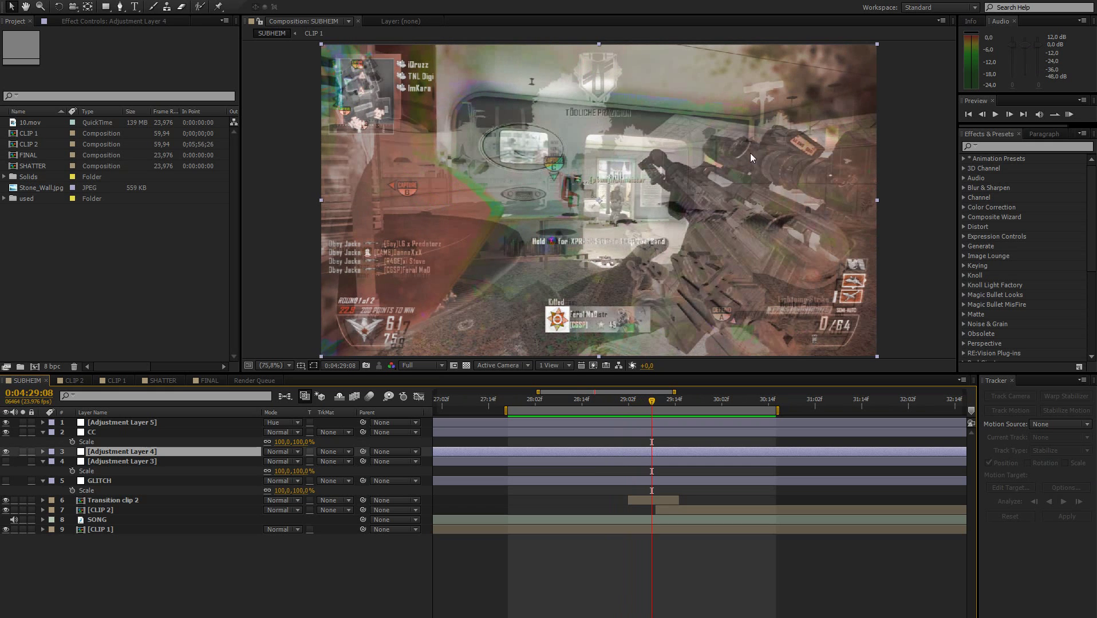
key(Page_Up)
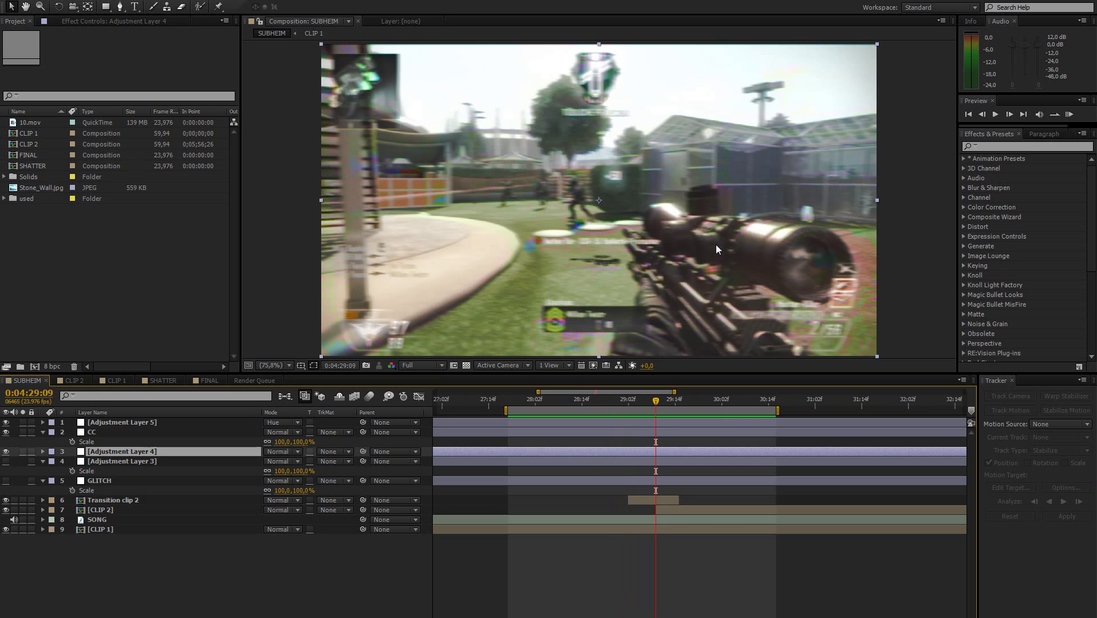
key(Page_Down)
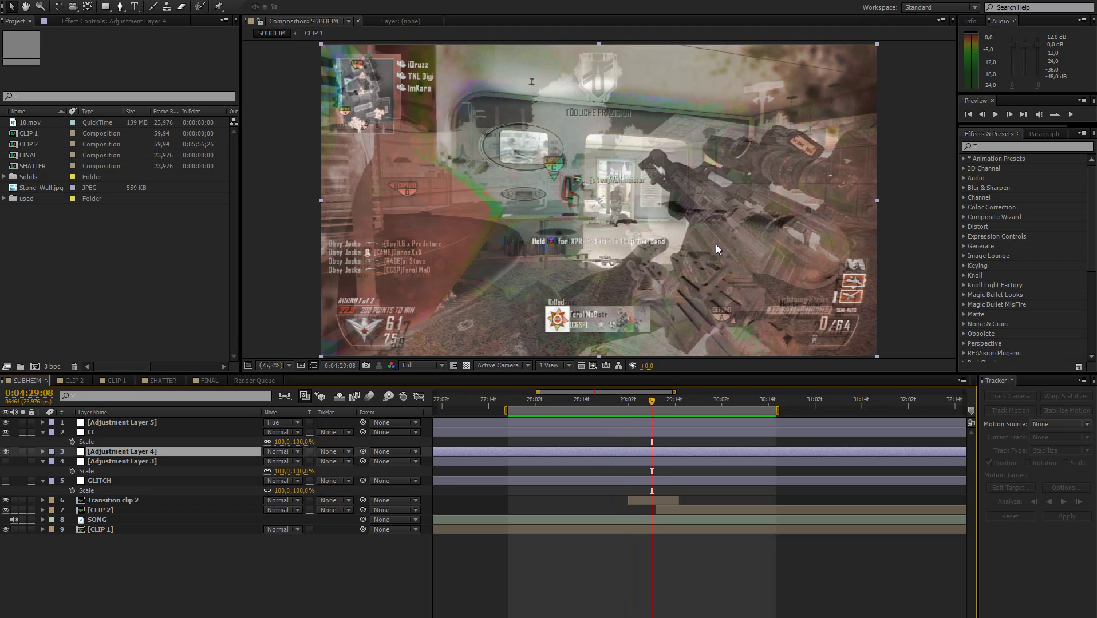
key(Page_Down)
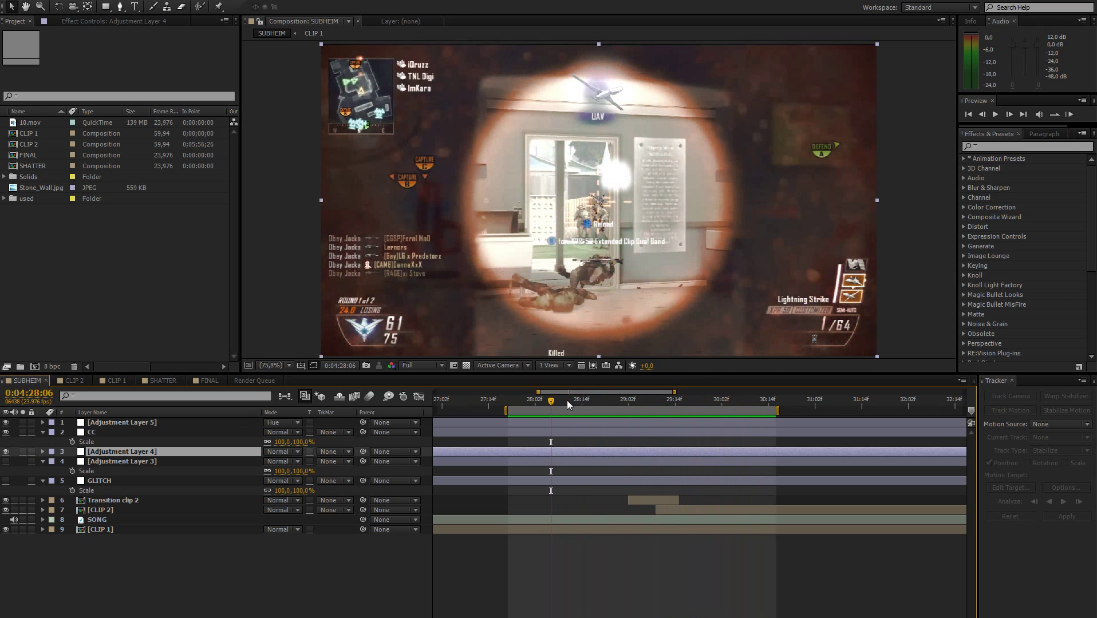
drag(558, 399, 586, 399)
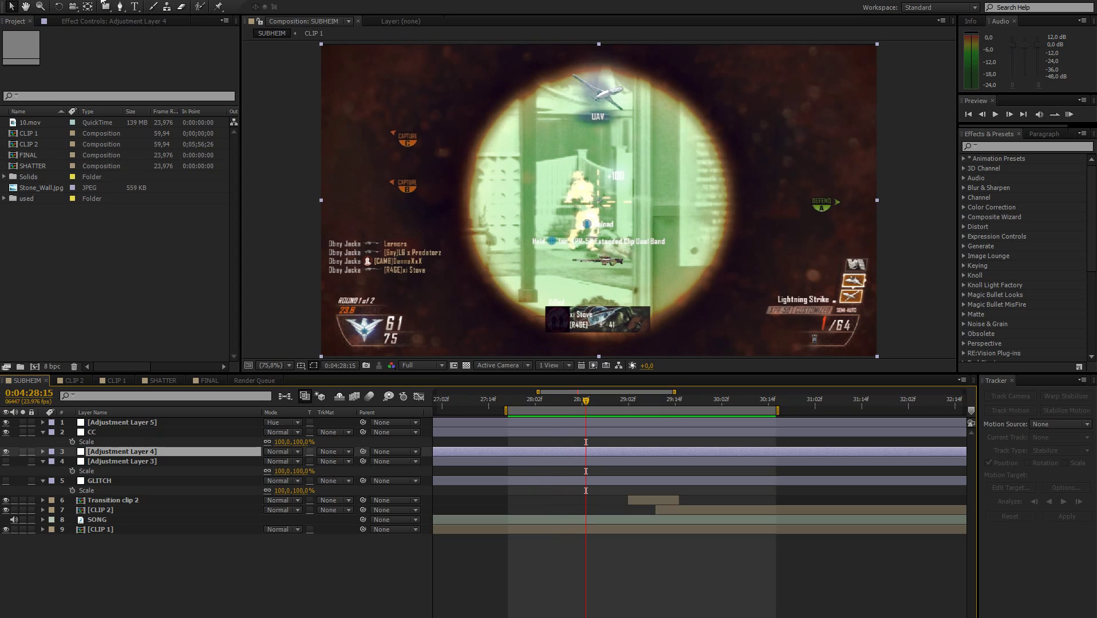
click(123, 2)
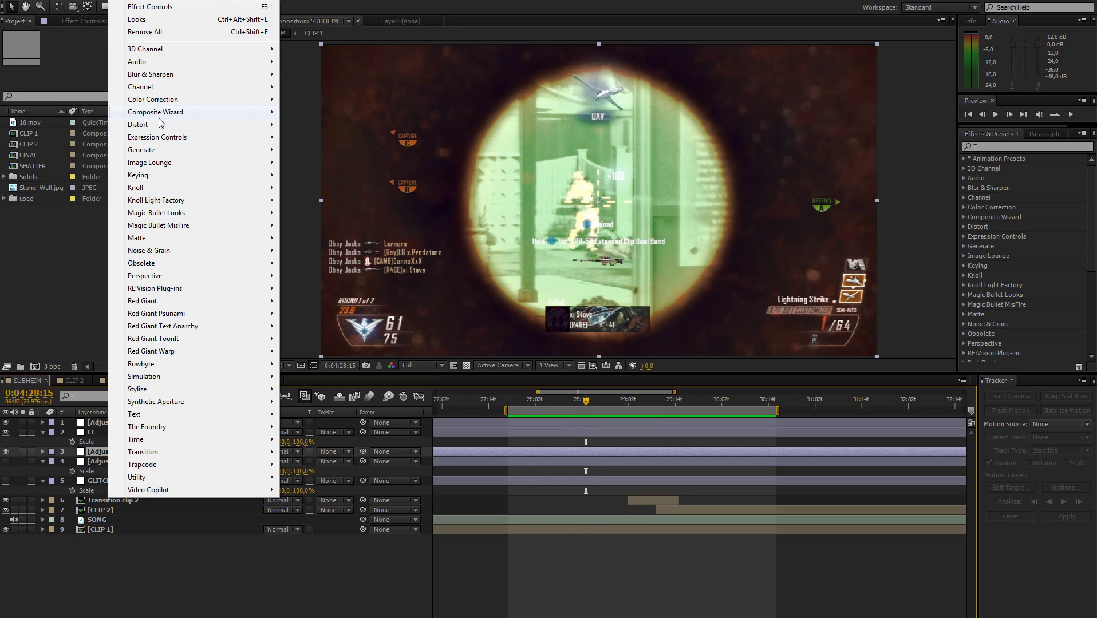
mouse_move(181, 125)
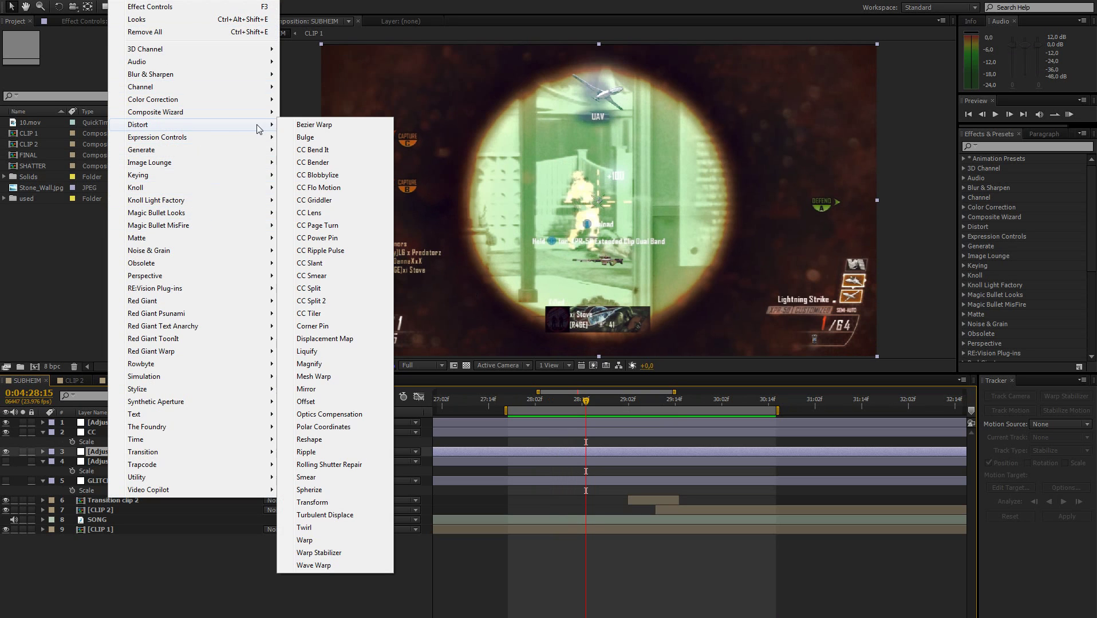
click(41, 288)
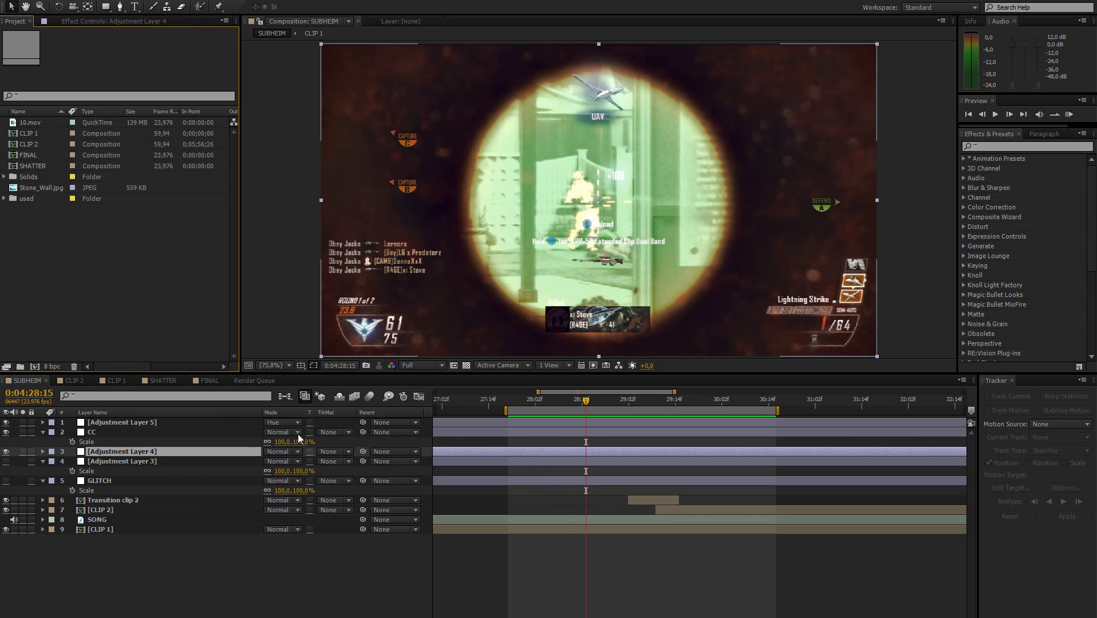
Collapse the CC layer's properties and hide all adjustment layers, including CC and GLITCH, checking the frame at 0:04:28:21.
click(43, 432)
drag(5, 442, 5, 423)
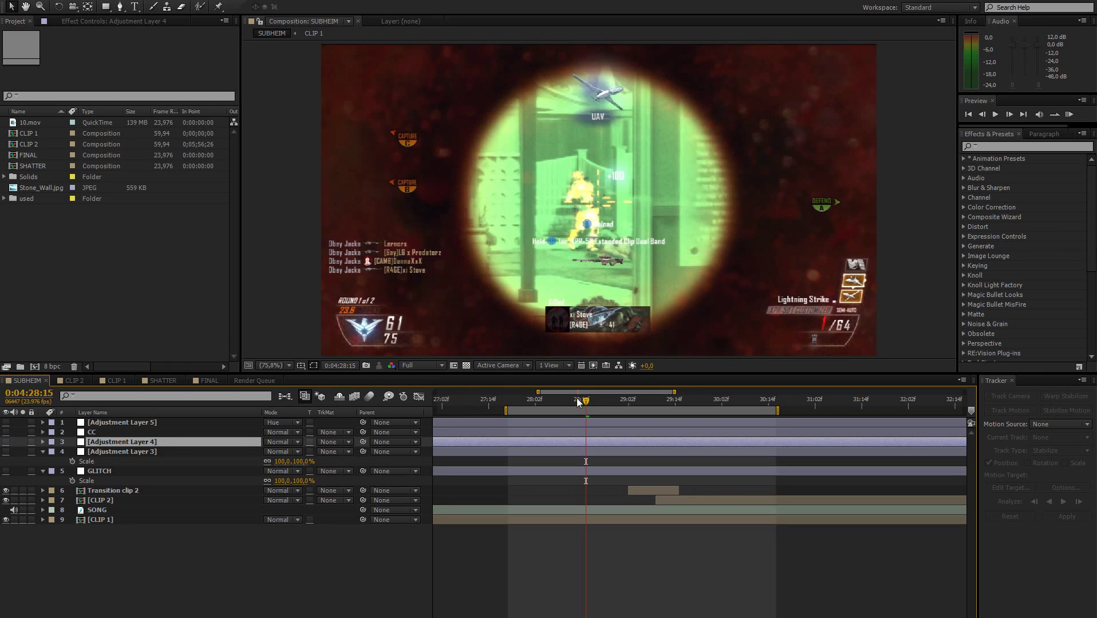
drag(571, 400, 609, 396)
Compare the footage with the CC layer's visibility switched on and off.
click(6, 433)
click(6, 433)
click(6, 433)
click(6, 433)
click(5, 433)
click(5, 433)
click(6, 433)
click(6, 432)
click(6, 433)
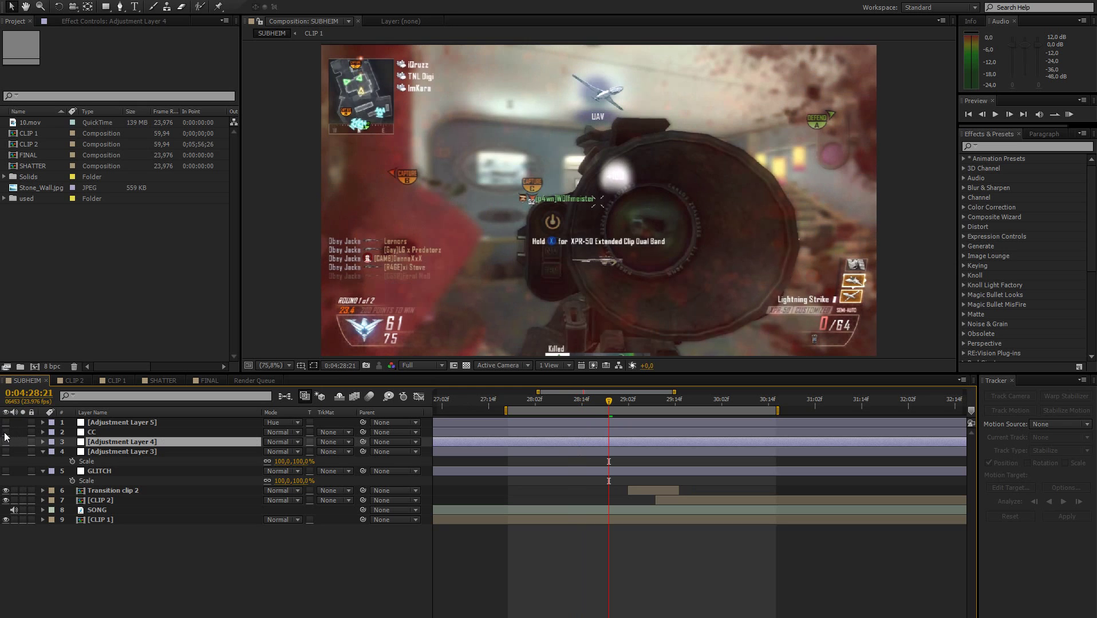
Delete Adjustment Layers 3, 4 and 5 and the GLITCH layer, keeping CC.
click(621, 399)
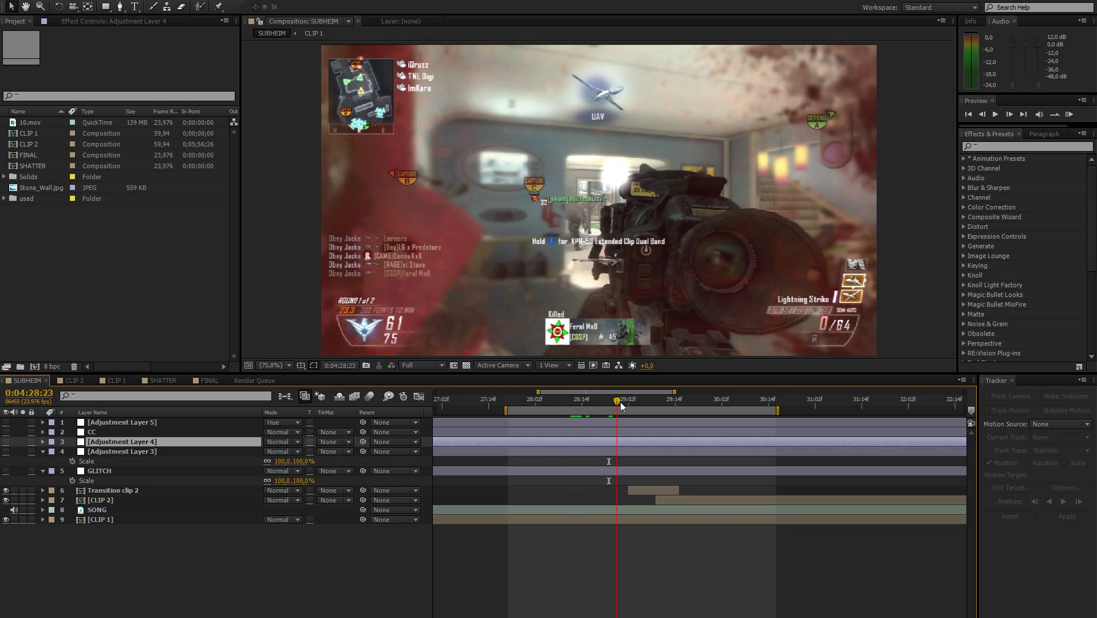
drag(631, 398, 660, 389)
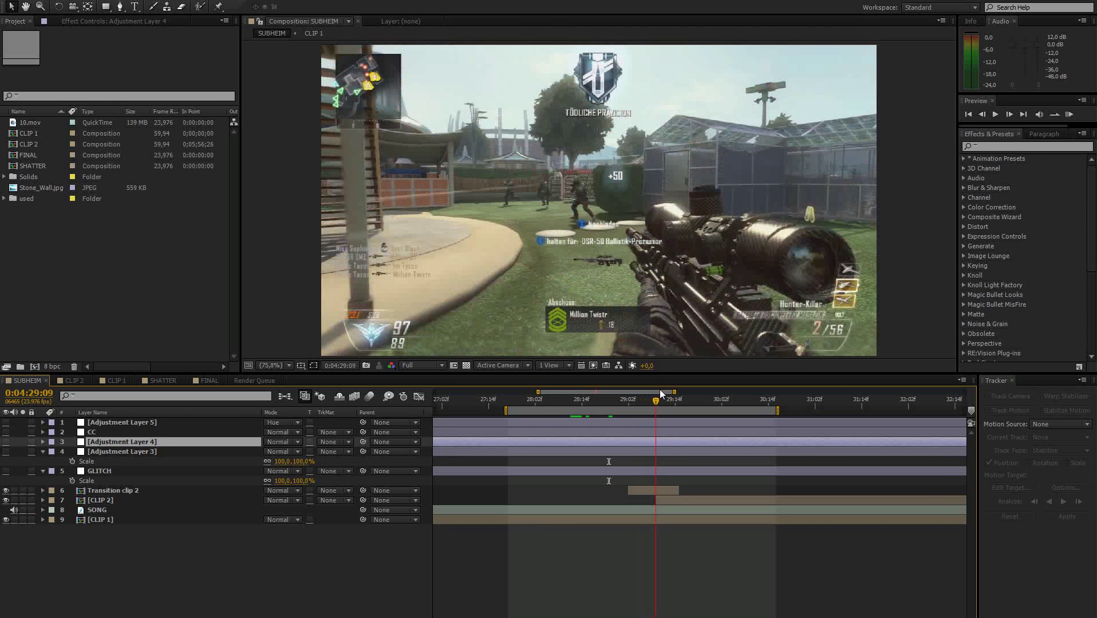
click(662, 491)
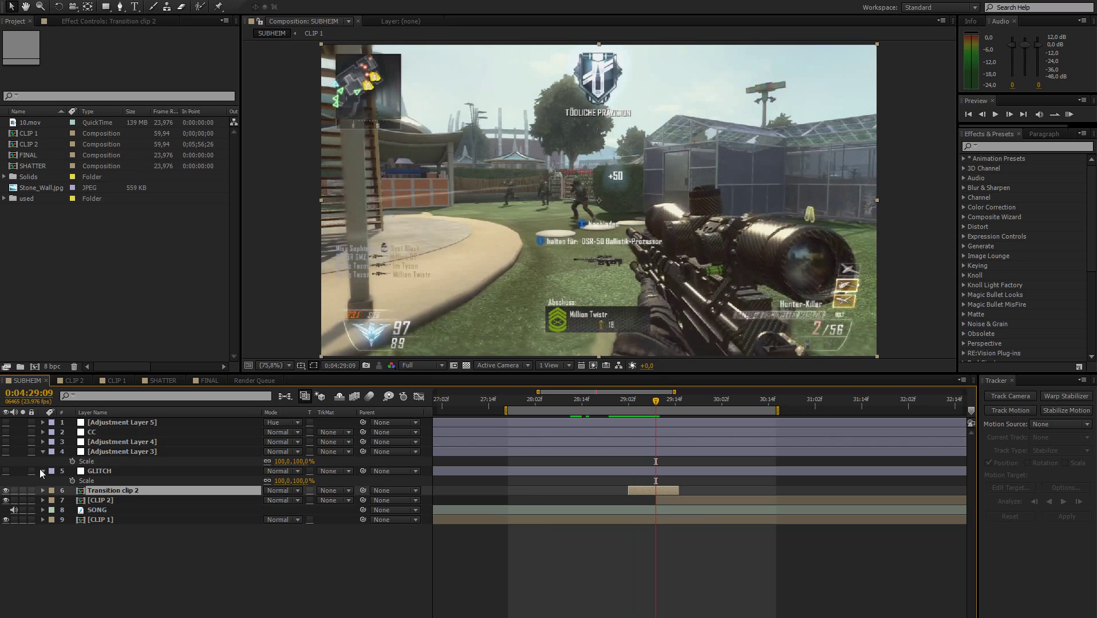
click(107, 471)
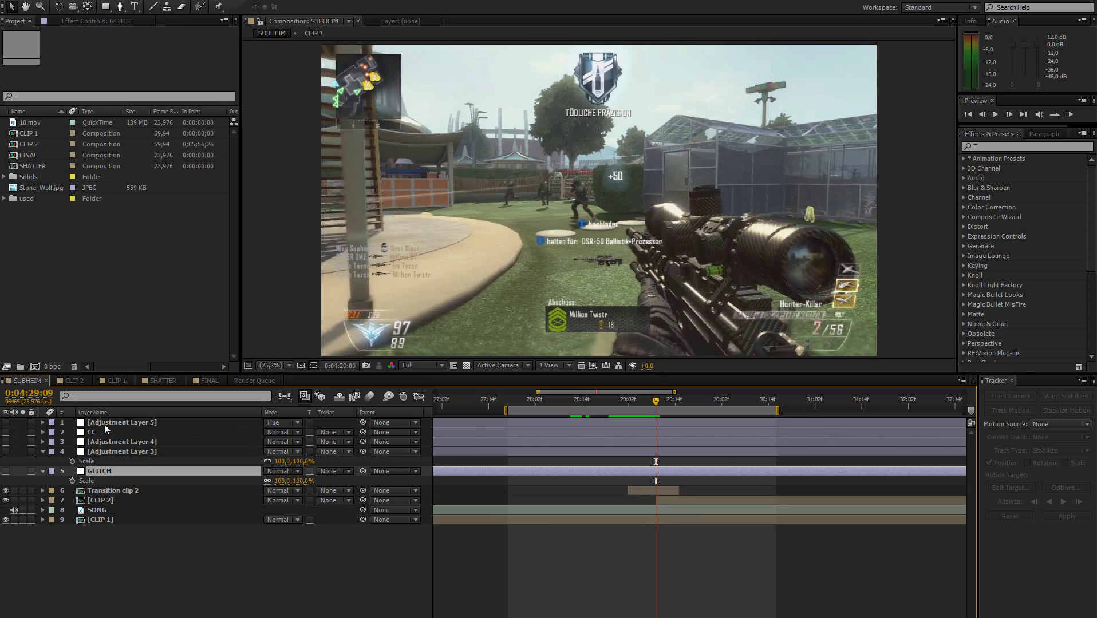
shift+click(105, 424)
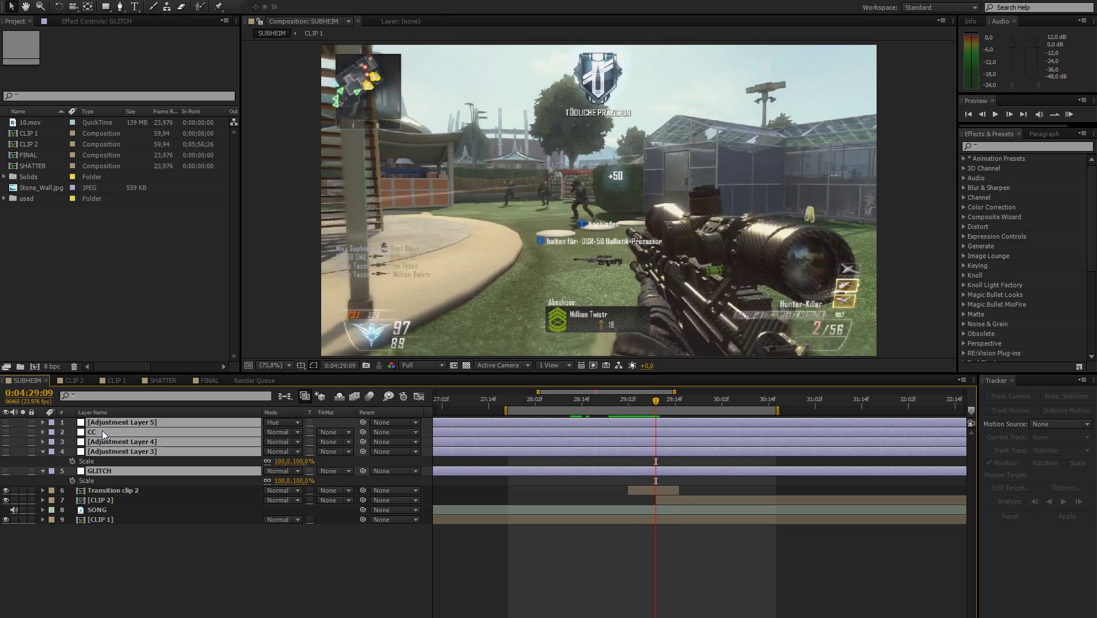
ctrl+click(102, 432)
key(Delete)
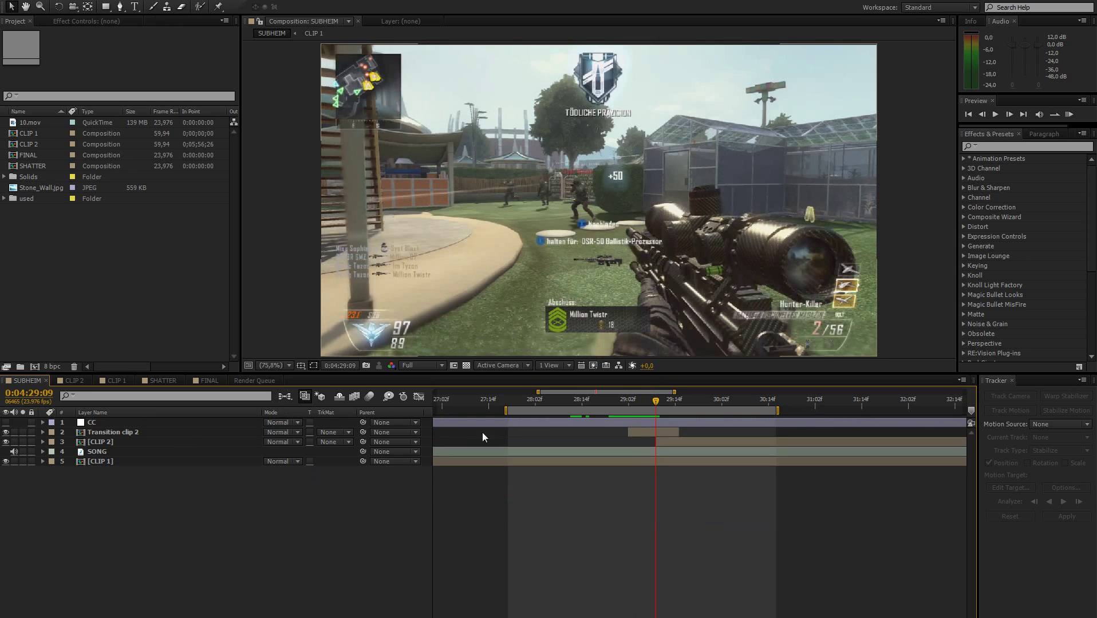
Delete the Transition clip 2 layer and place the current time at 0:04:29:09.
click(103, 426)
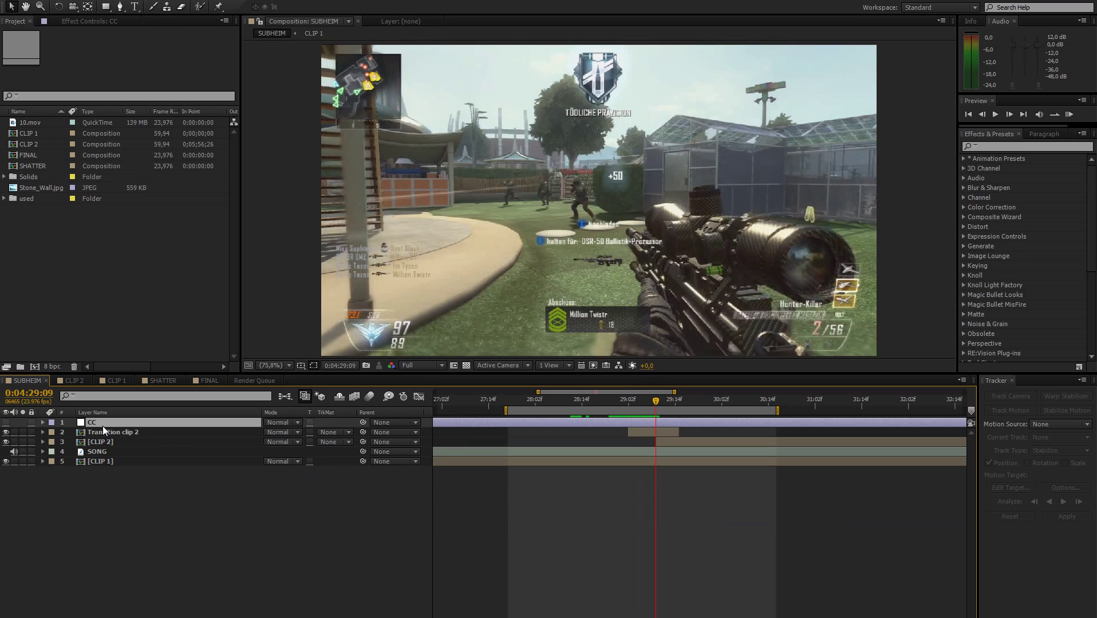
drag(595, 402, 628, 399)
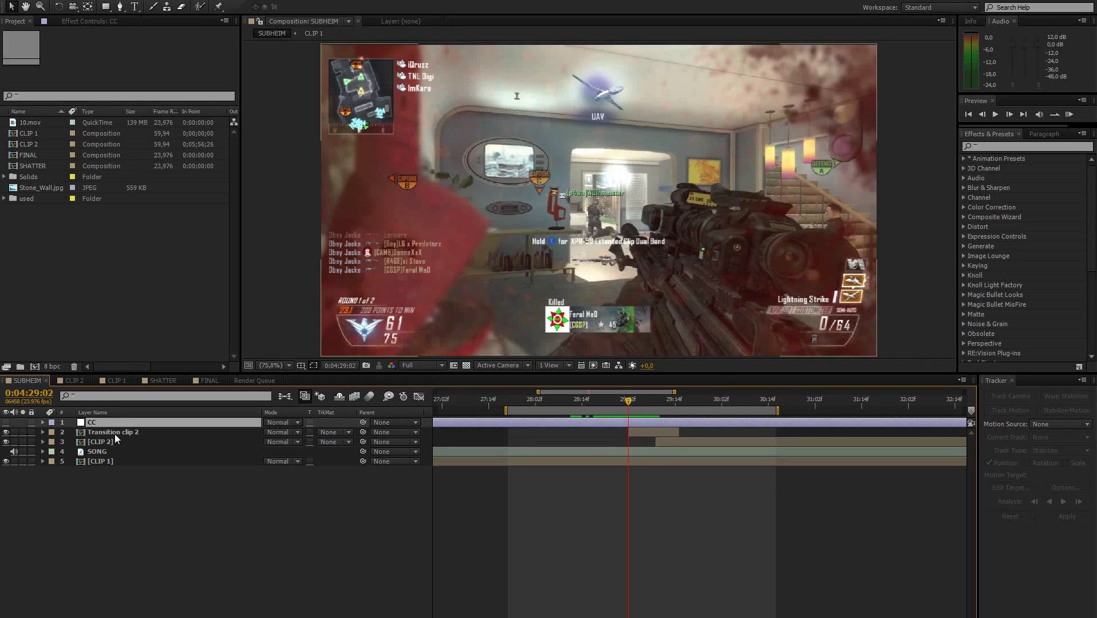
click(653, 432)
drag(629, 402, 654, 403)
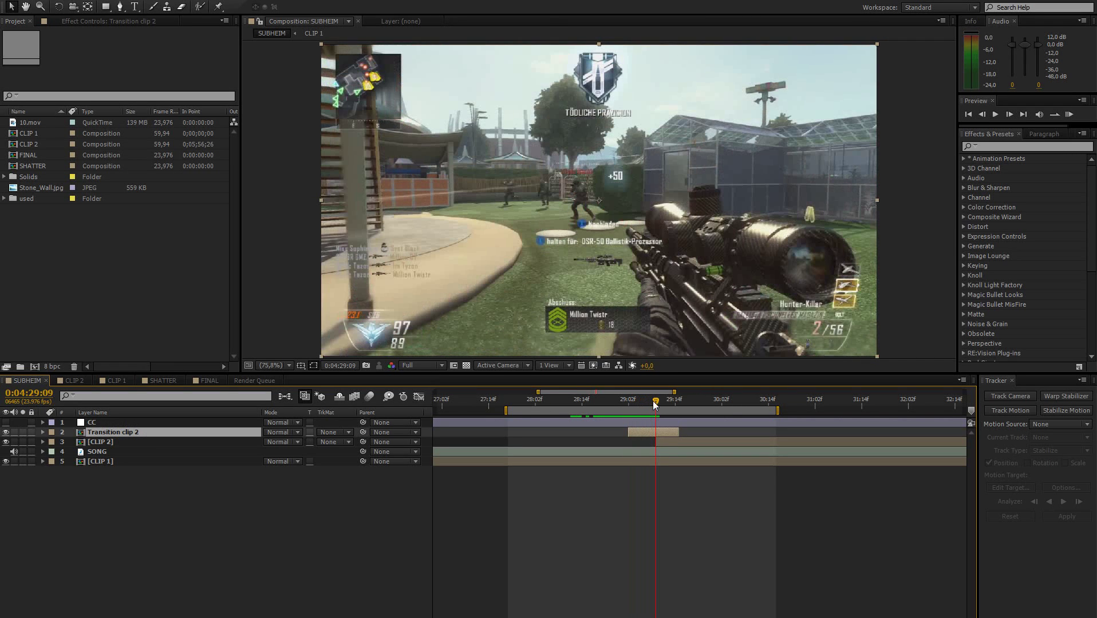
key(Delete)
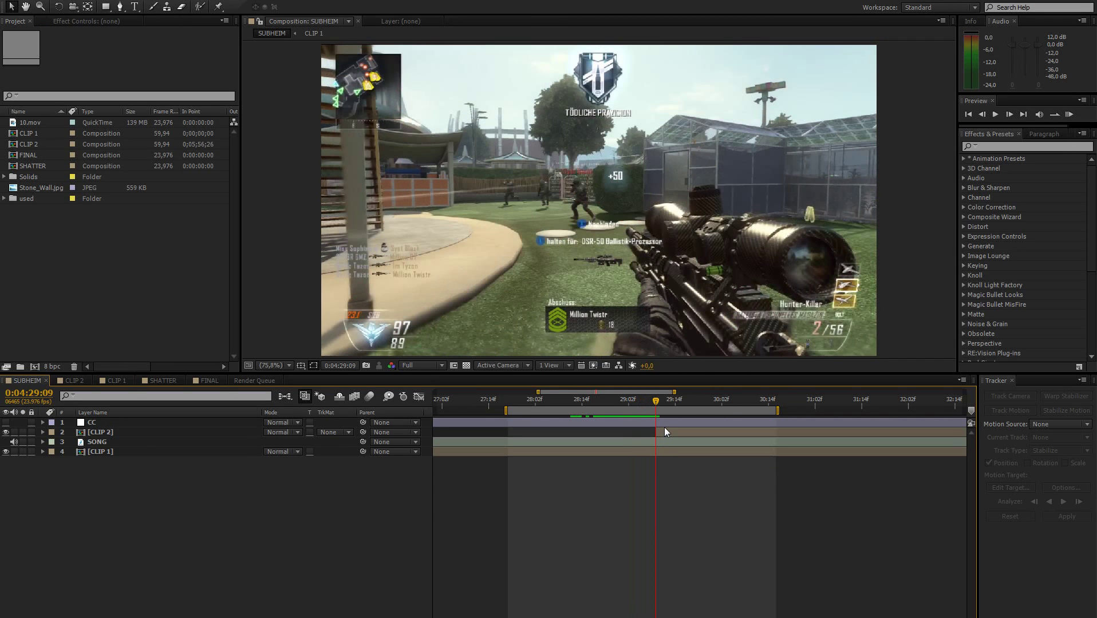
Duplicate the CLIP 2 layer and extend the start of the upper copy back to about 0:04:28:23.
click(666, 432)
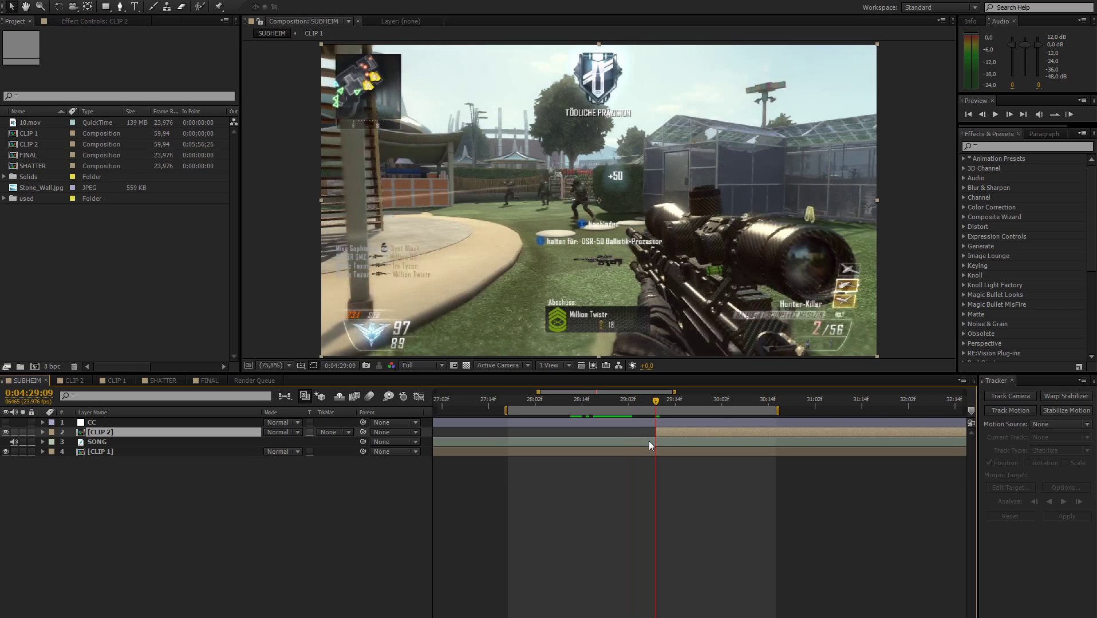
key(ctrl+d)
drag(657, 432, 618, 432)
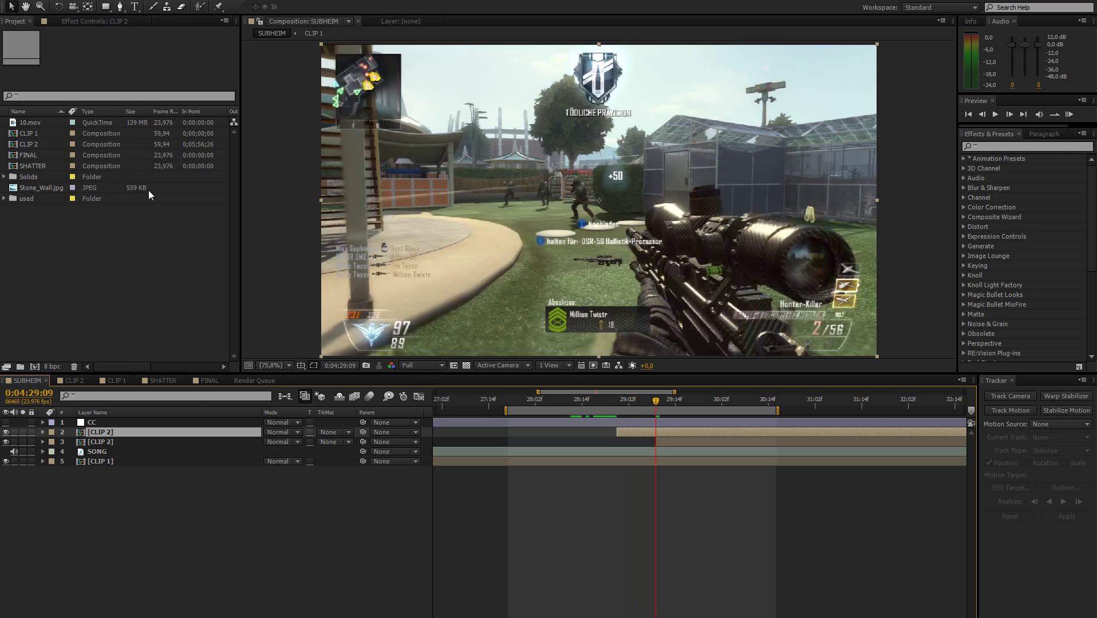
Show Time Remap on the upper CLIP 2 layer and add a keyframe at 0:04:29:09.
key(ctrl+alt+t)
right_click(100, 432)
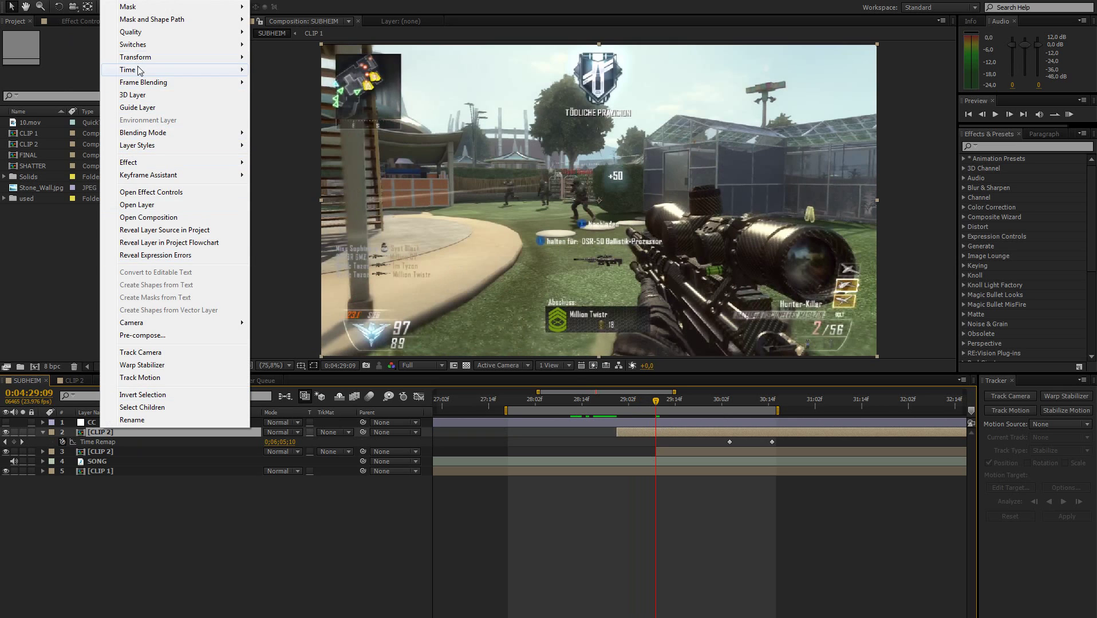
click(95, 432)
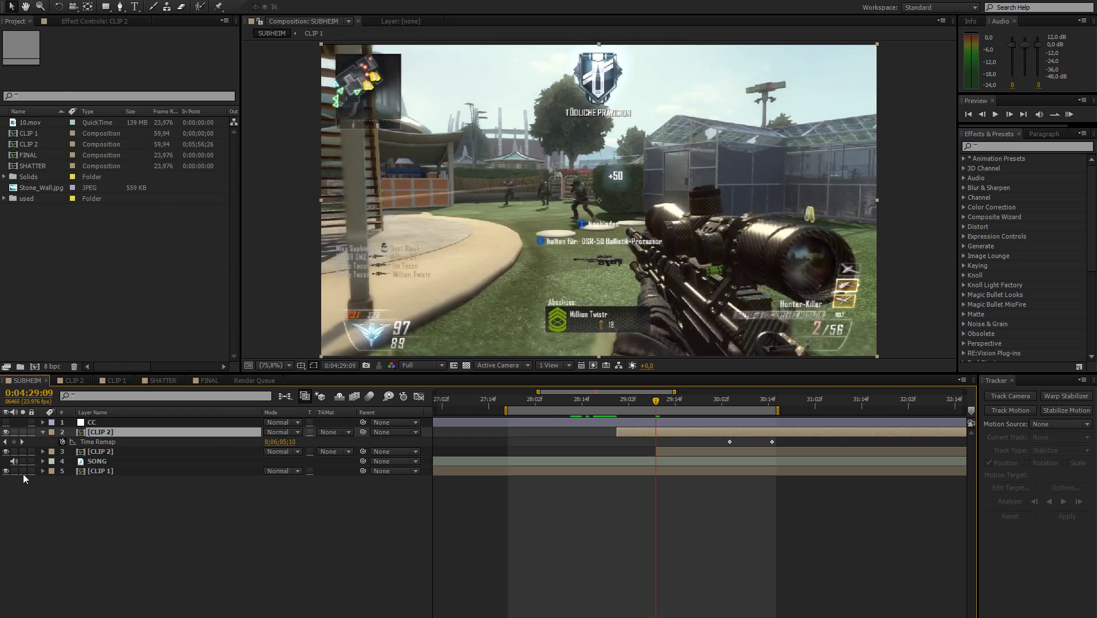
click(14, 442)
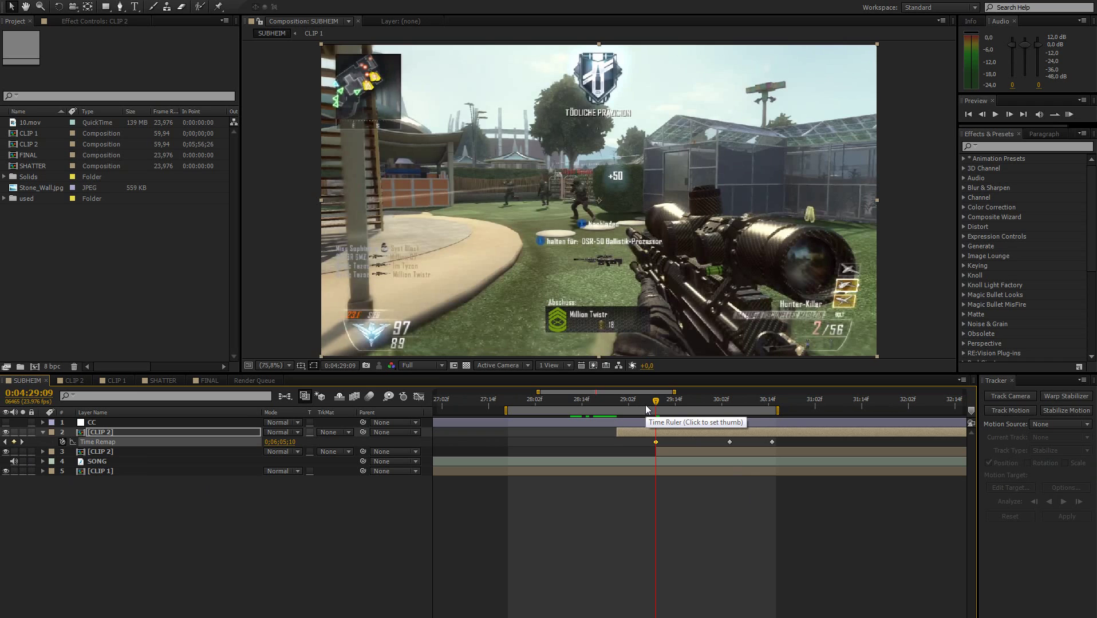
Add a Time Remap keyframe at 0:04:29:04 and move it to the start of the upper CLIP 2 layer.
drag(645, 405, 637, 406)
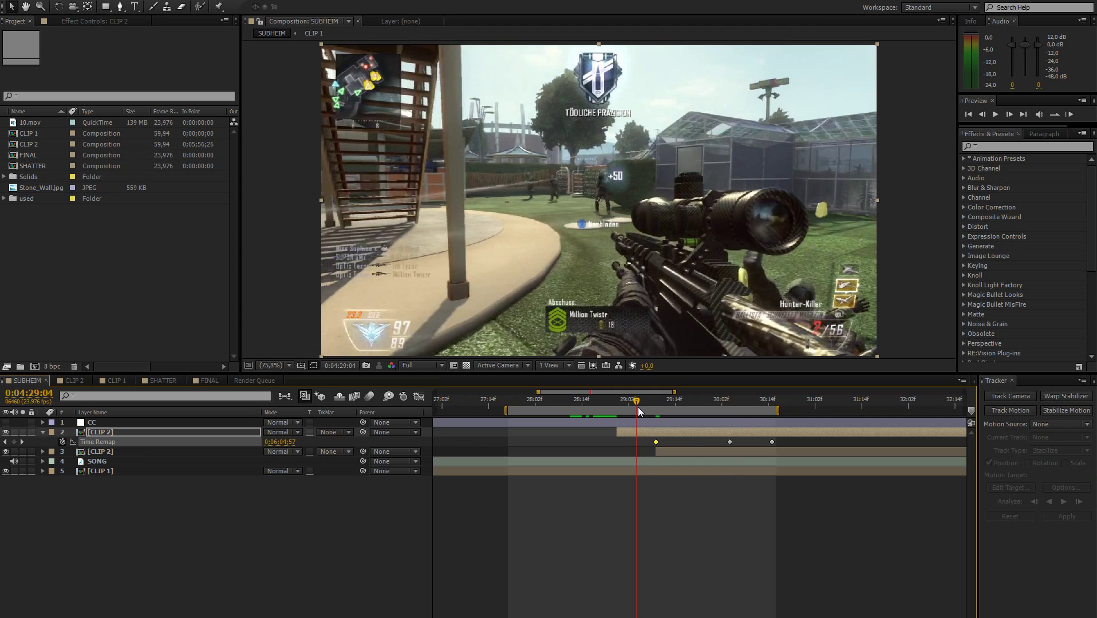
click(13, 442)
drag(636, 442, 618, 442)
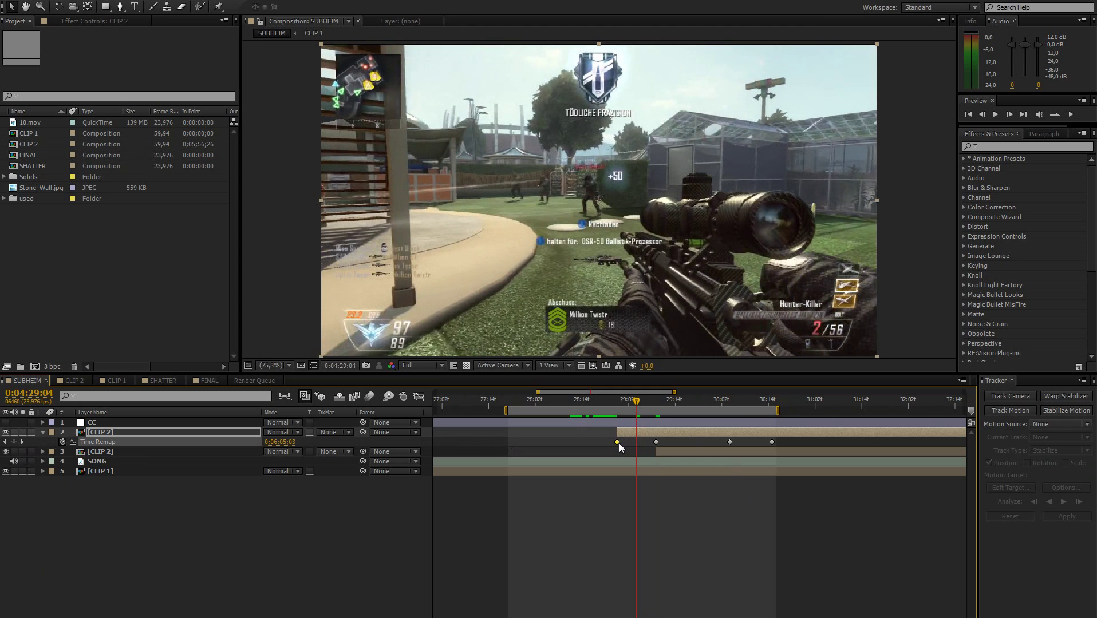
Trim the end of the upper CLIP 2 layer to 0:04:29:18 and deselect its keyframes.
drag(614, 398, 689, 410)
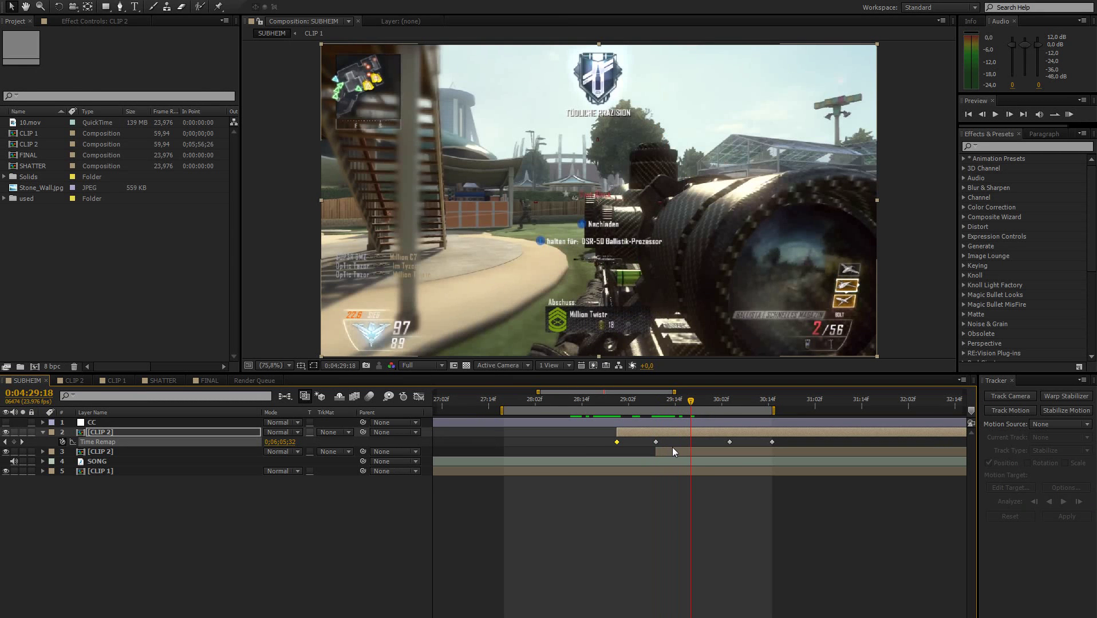
key(alt+bracketright)
key(F2)
Try the Add blending mode on the upper CLIP 2 layer at 0:04:29:06, show its Opacity, and restore Normal.
mouse_move(654, 406)
mouse_down()
mouse_move(614, 403)
mouse_move(673, 405)
mouse_move(617, 411)
mouse_move(645, 415)
mouse_up()
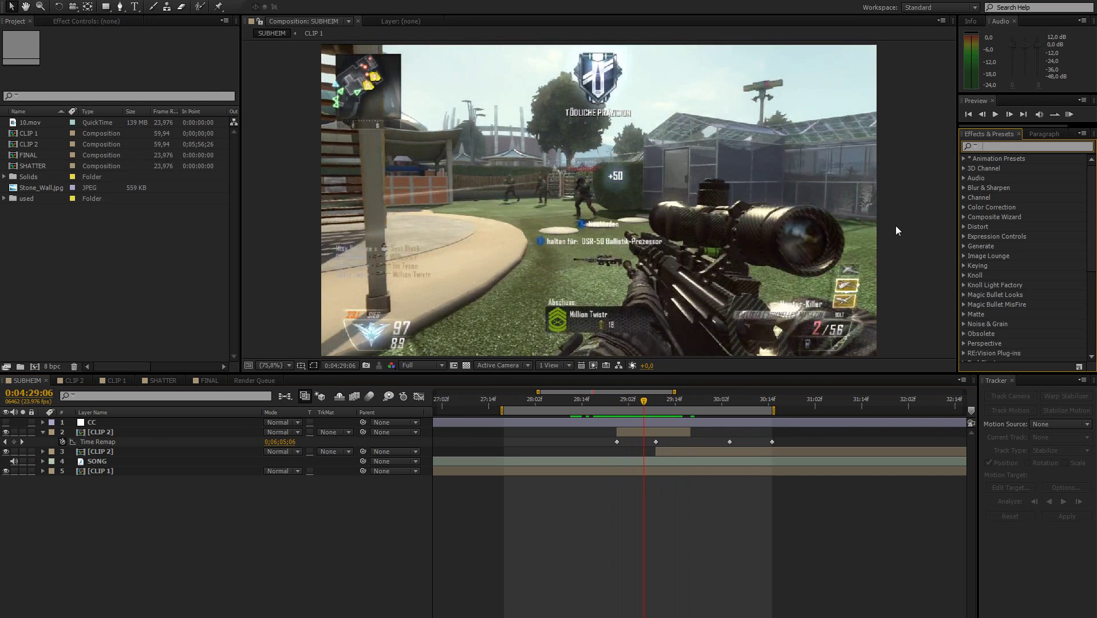
click(131, 433)
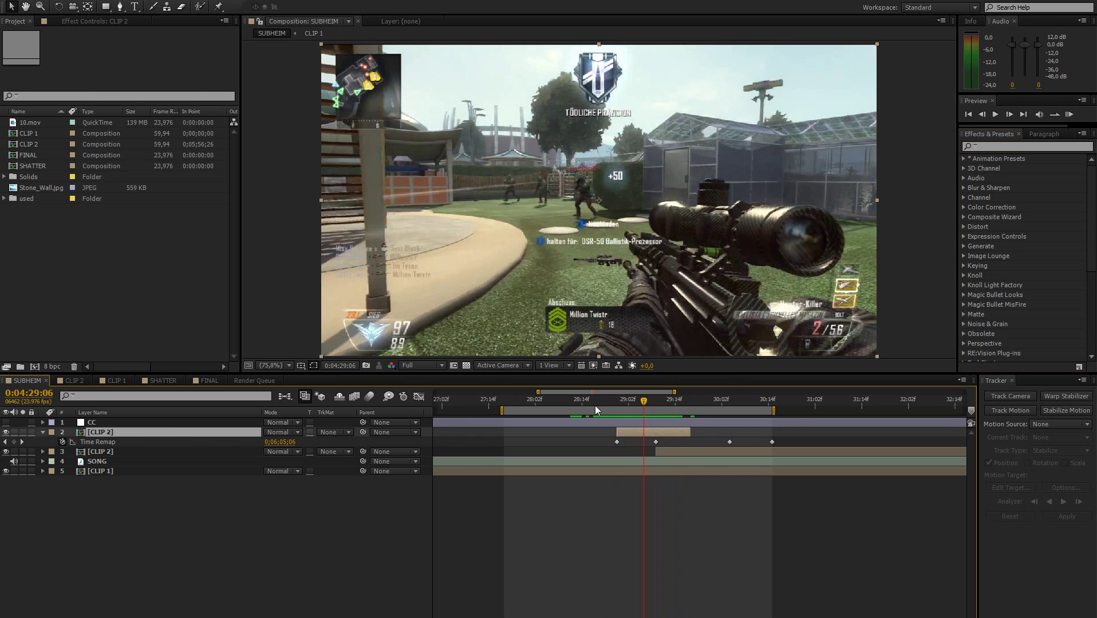
click(290, 433)
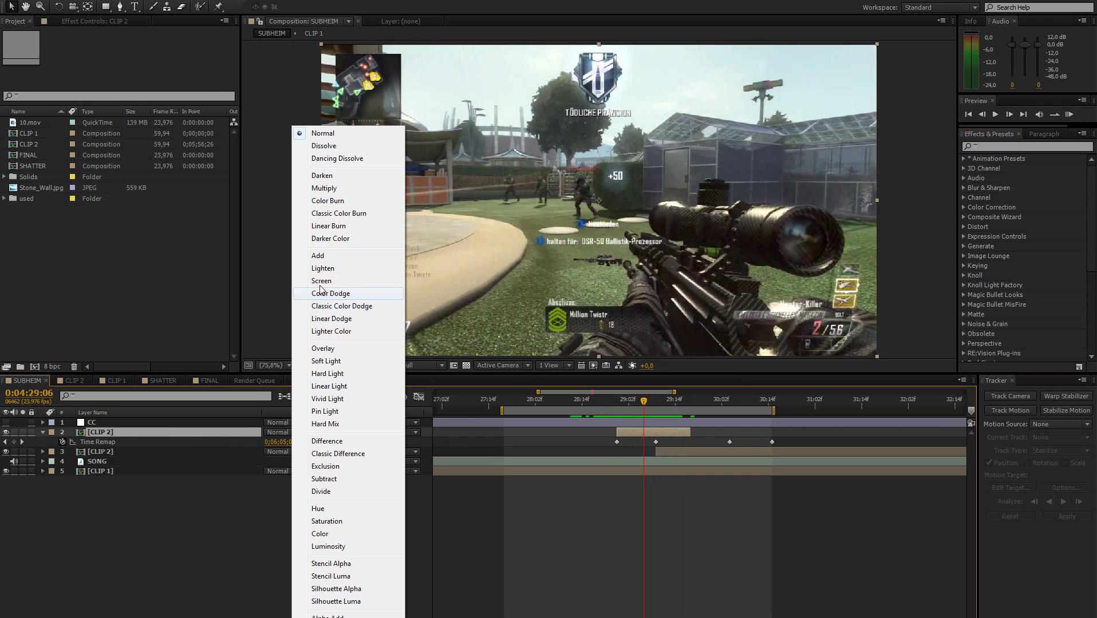
click(321, 252)
key(t)
mouse_move(270, 441)
mouse_down()
mouse_move(218, 441)
mouse_move(287, 433)
mouse_up()
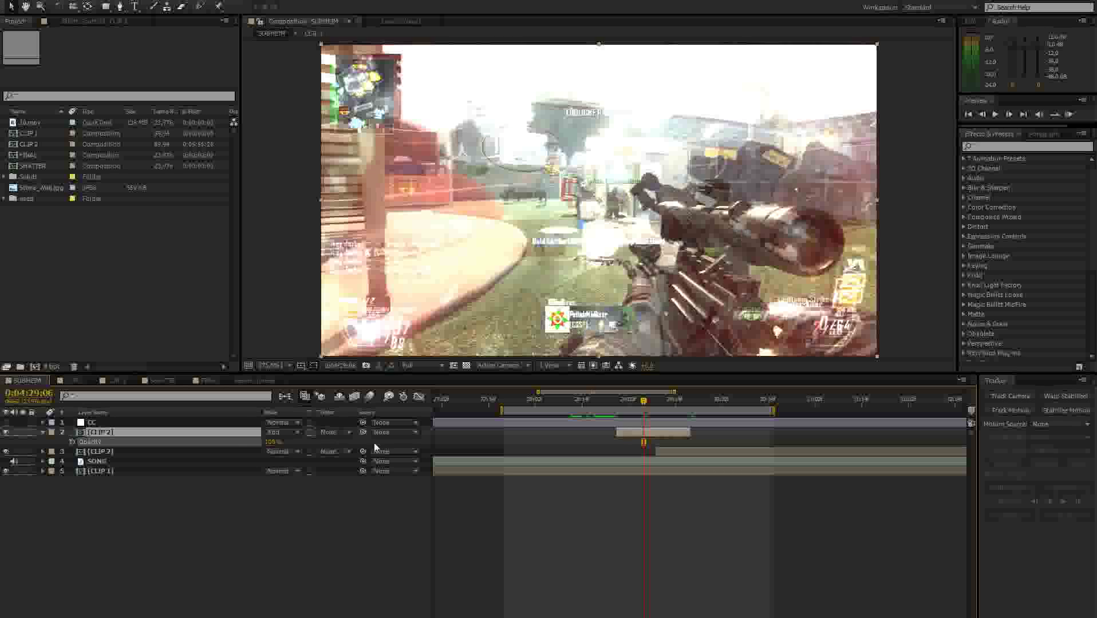
click(284, 432)
click(322, 133)
Apply the Black & White and Invert effects to the upper CLIP 2 layer.
click(1015, 147)
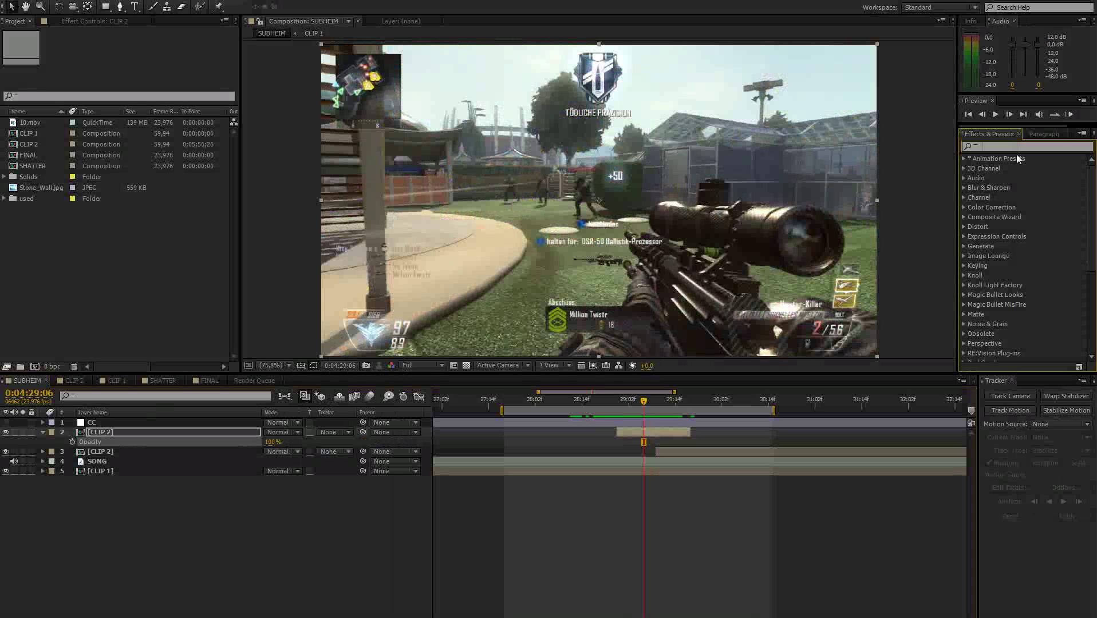
text(black)
drag(1022, 348, 671, 428)
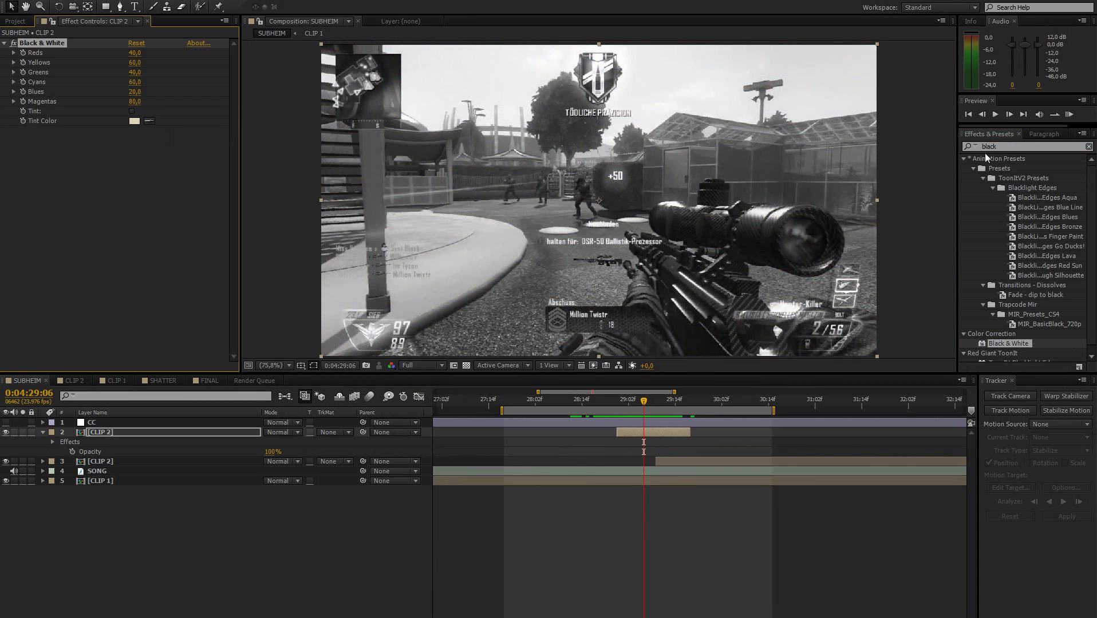
text(nvert)
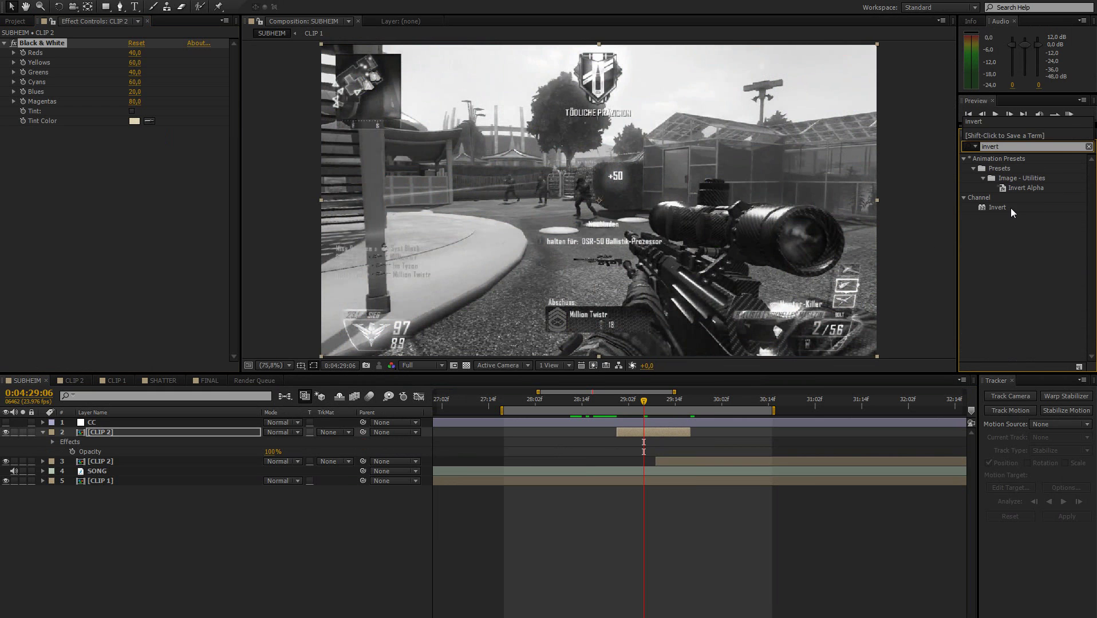
drag(1010, 208, 658, 434)
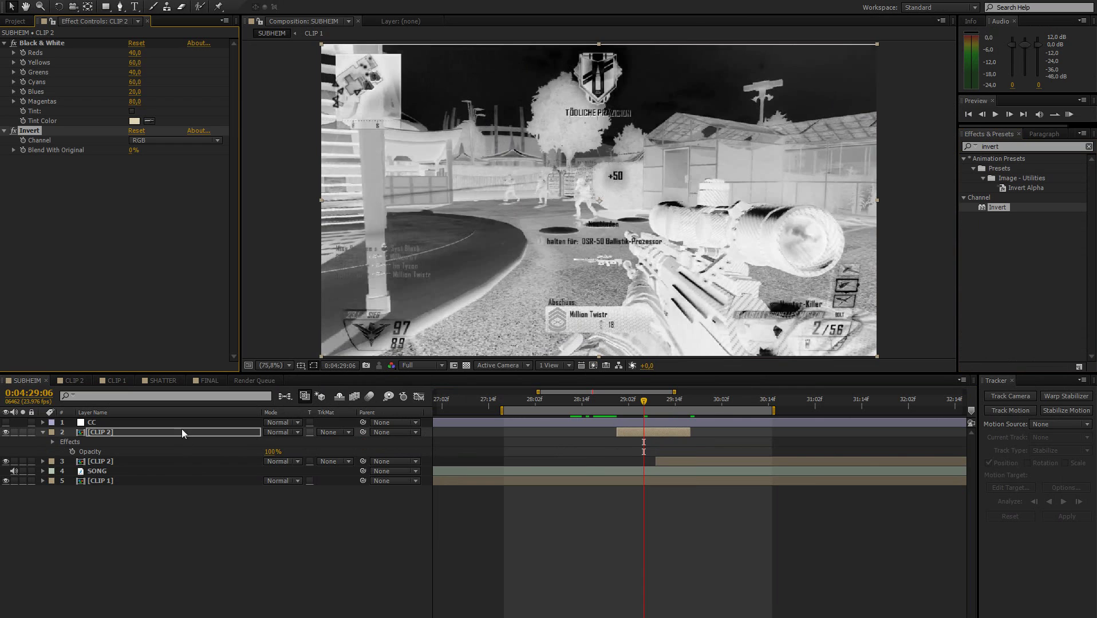
Set the upper CLIP 2 layer's Scale to 100,5%.
key(s)
click(302, 442)
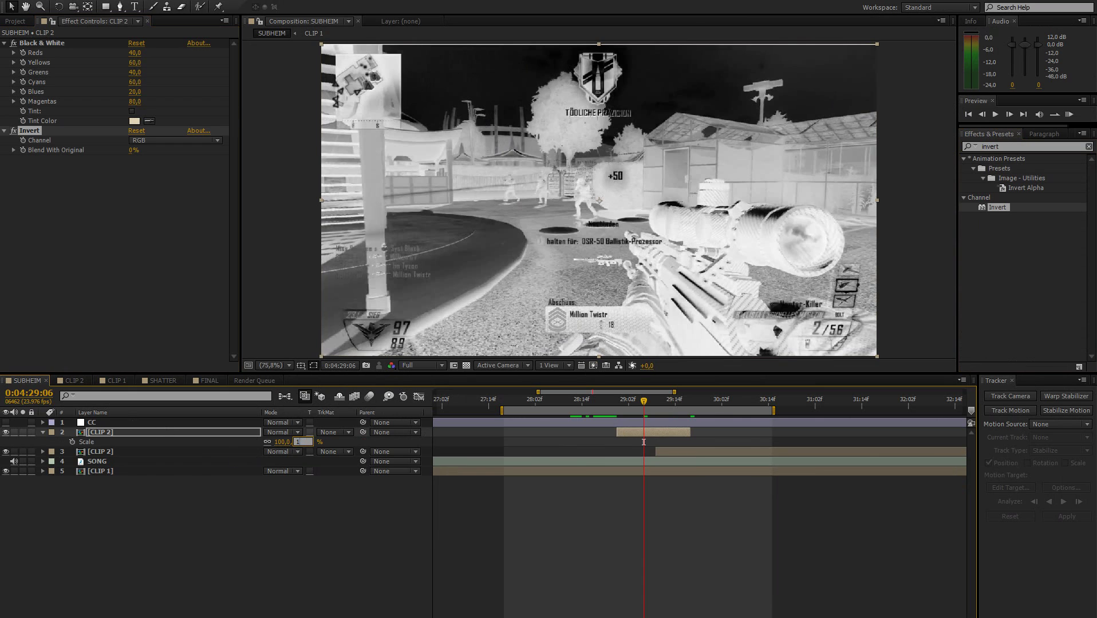
text(100,5,10)
key(Return)
Reveal the SONG layer's audio waveform and move the layer below CLIP 1 in the stack.
click(142, 451)
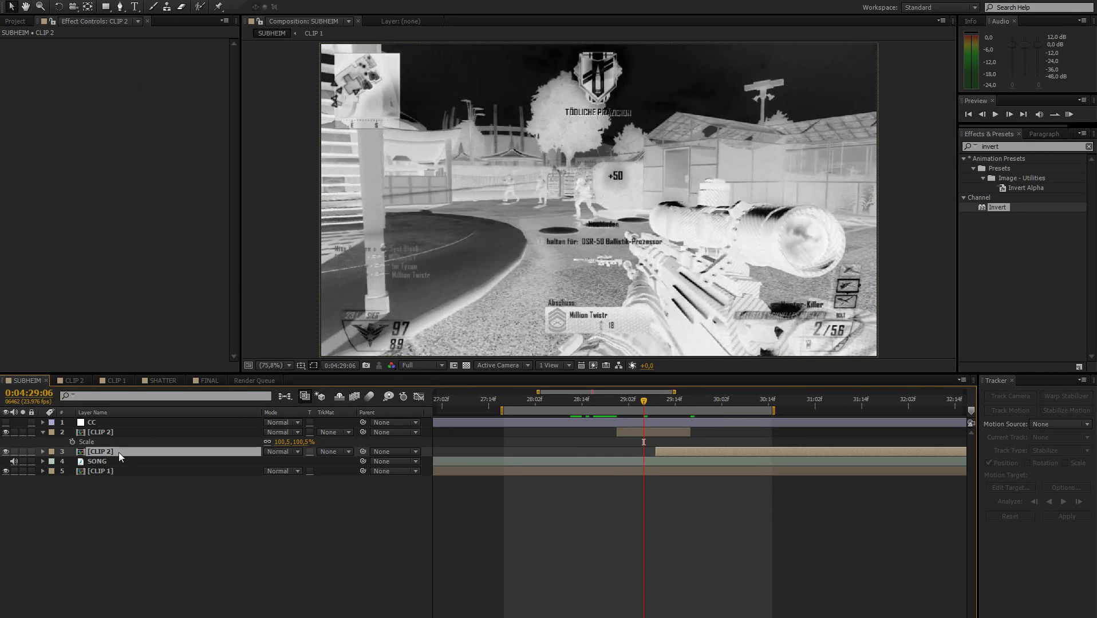
click(572, 403)
drag(572, 406, 612, 425)
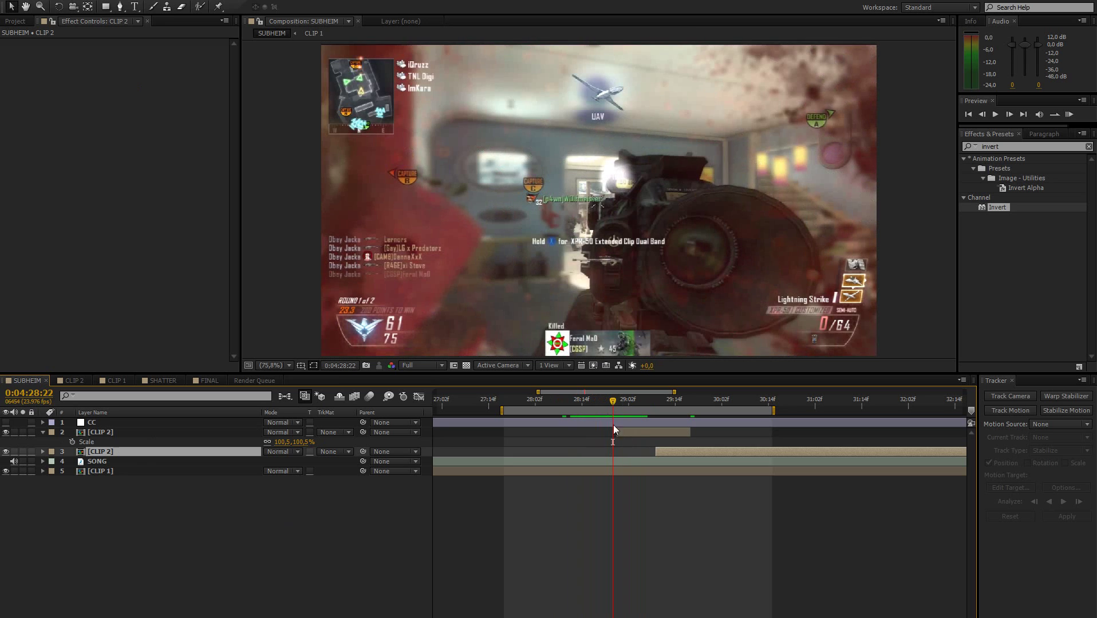
click(634, 470)
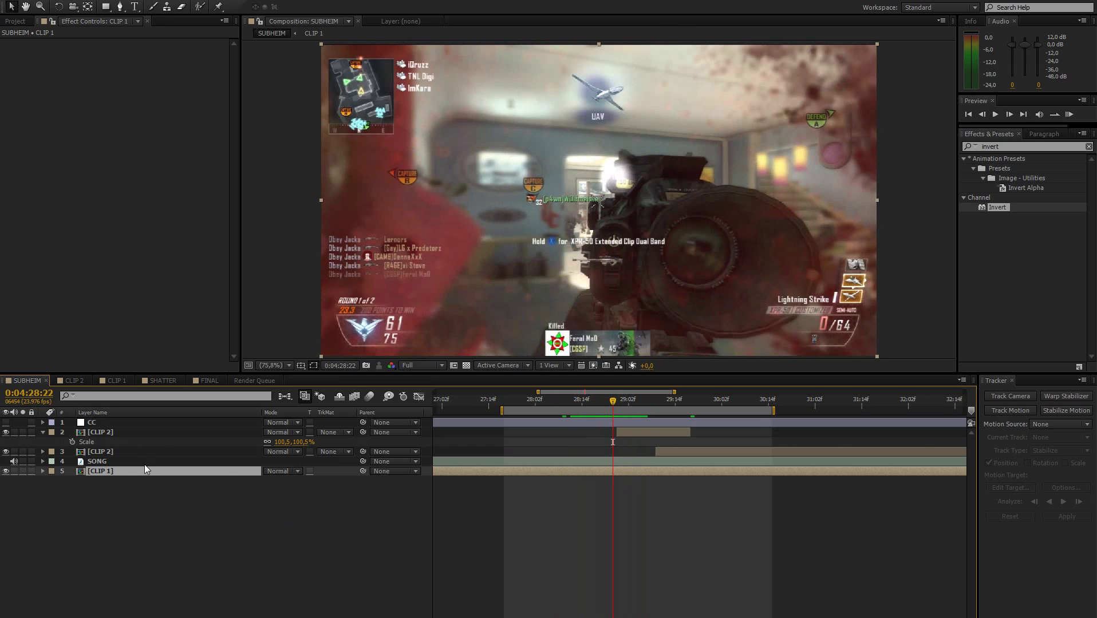
click(122, 461)
key(l)
key(l)
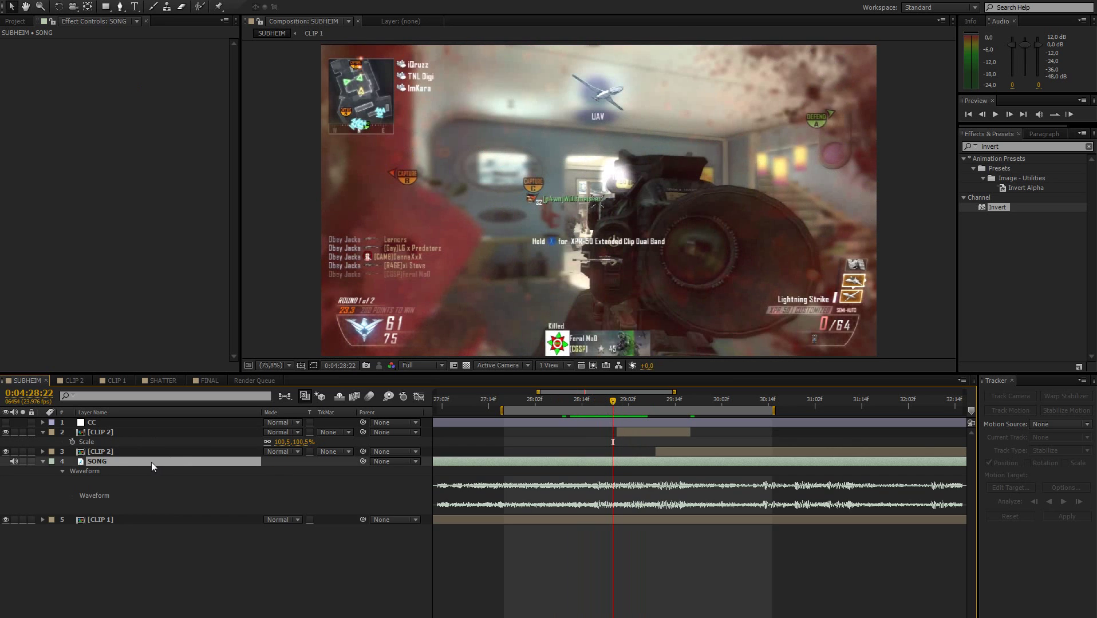
drag(111, 464, 123, 527)
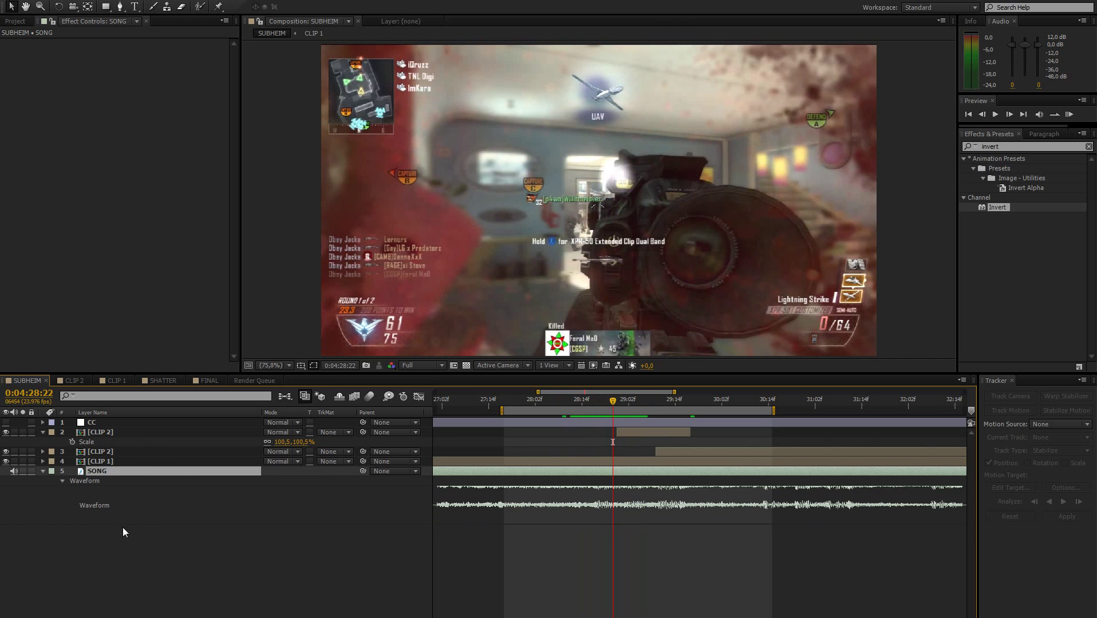
Preview the song's audio around 0:04:28:17 to 0:04:29:09, and return to the upper CLIP 2 layer's start at 0:04:28:23.
drag(581, 402, 592, 401)
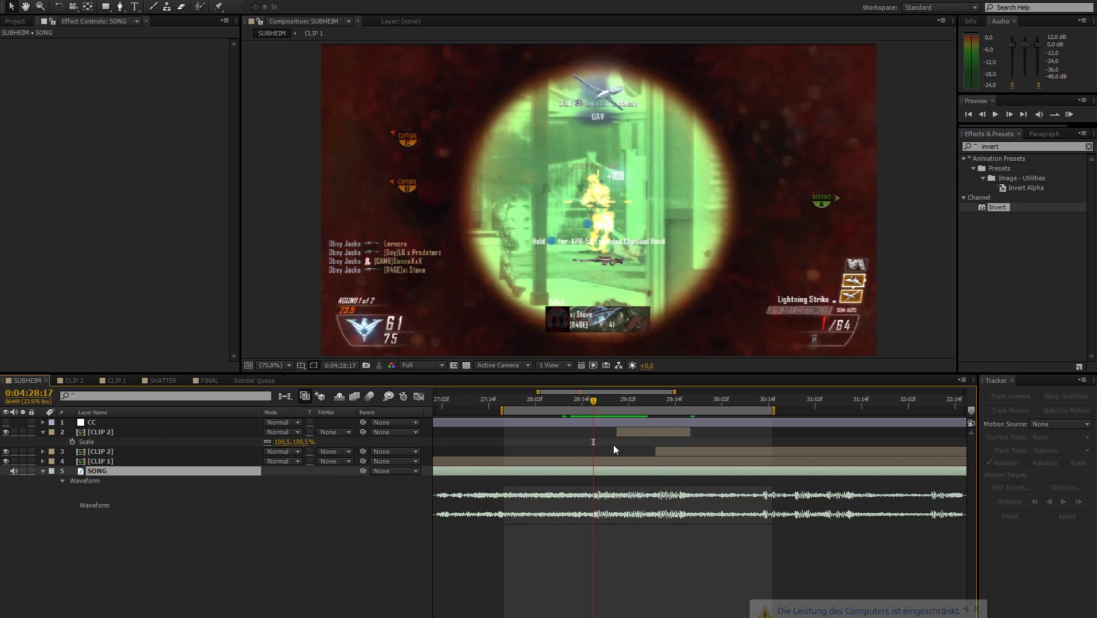
key(KP_Decimal)
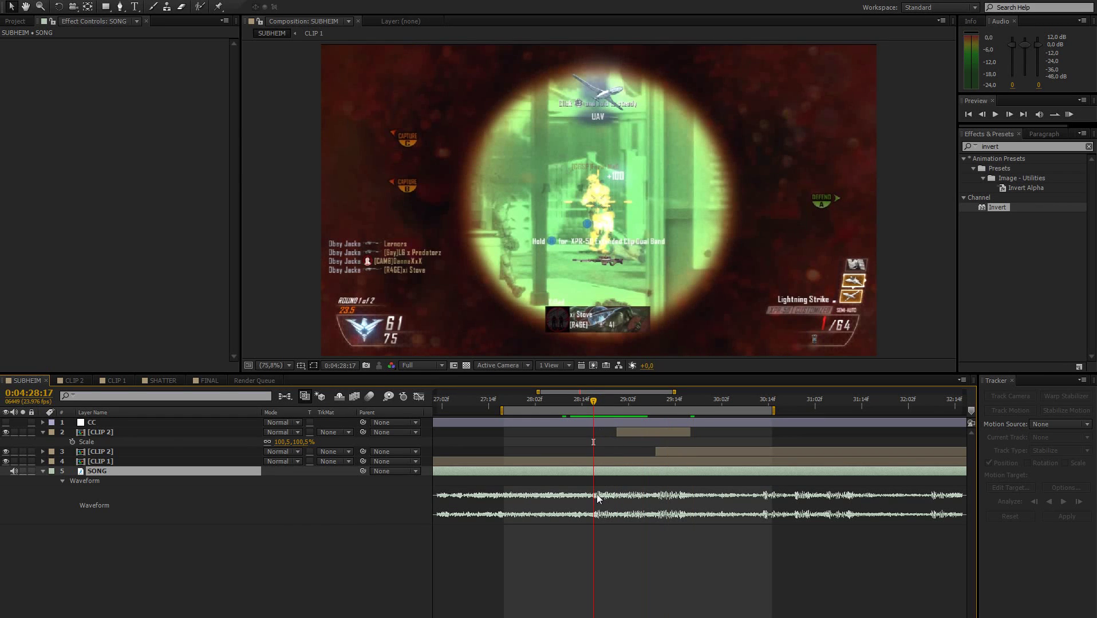
click(622, 402)
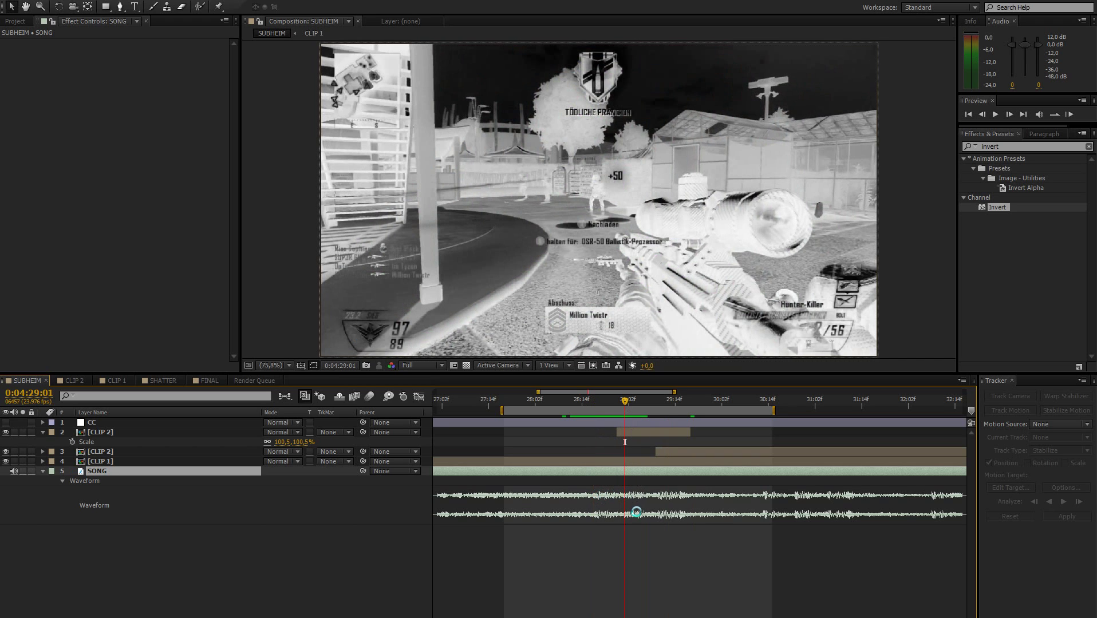
click(656, 403)
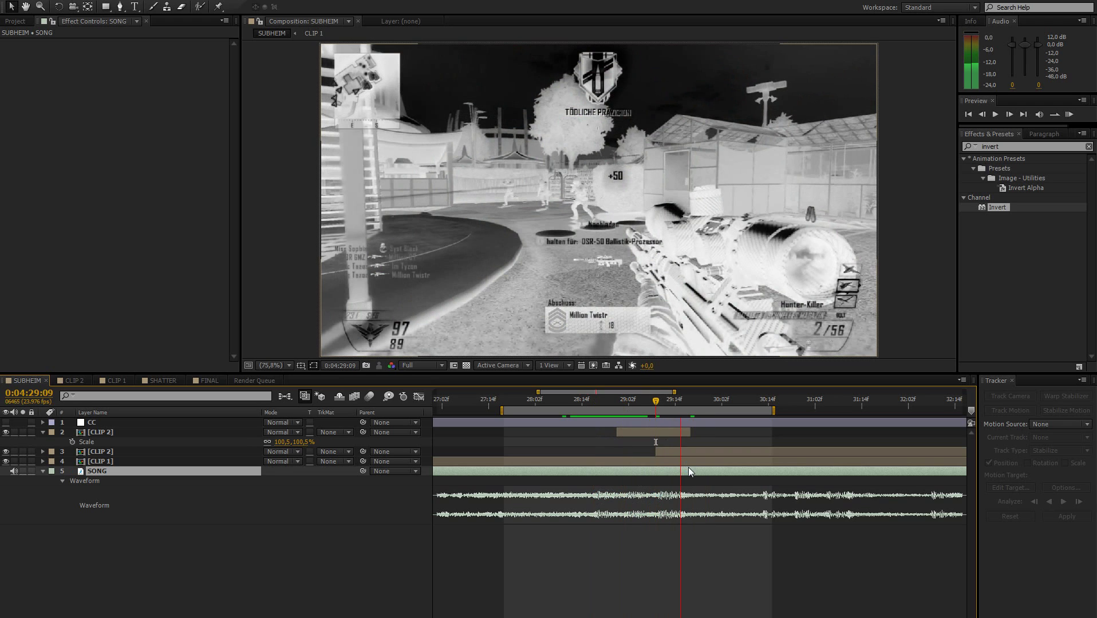
drag(639, 398, 618, 415)
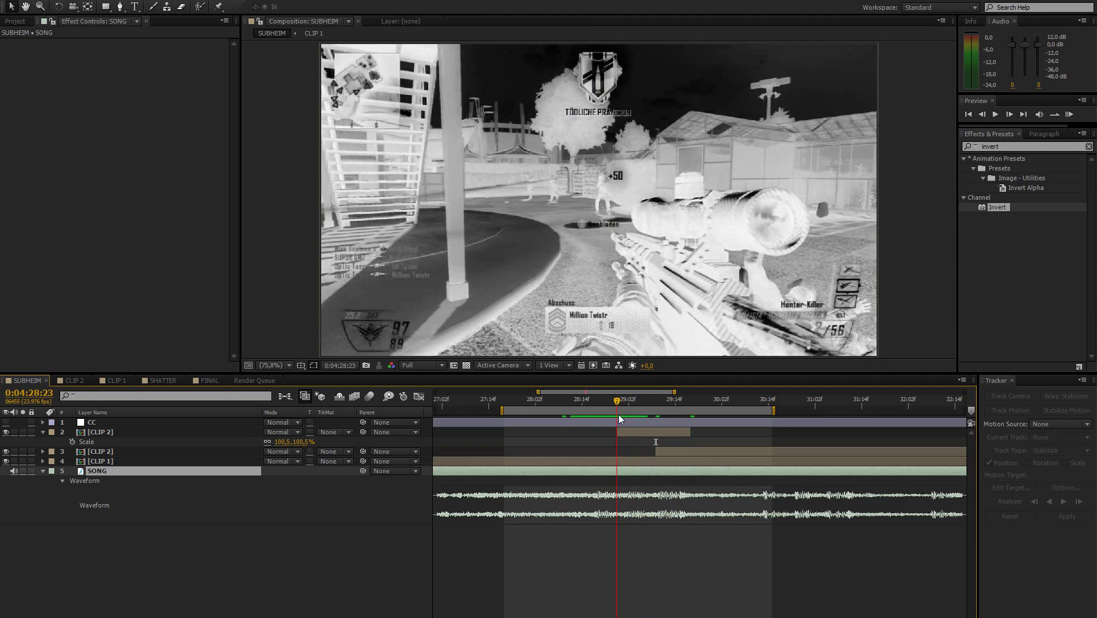
click(628, 433)
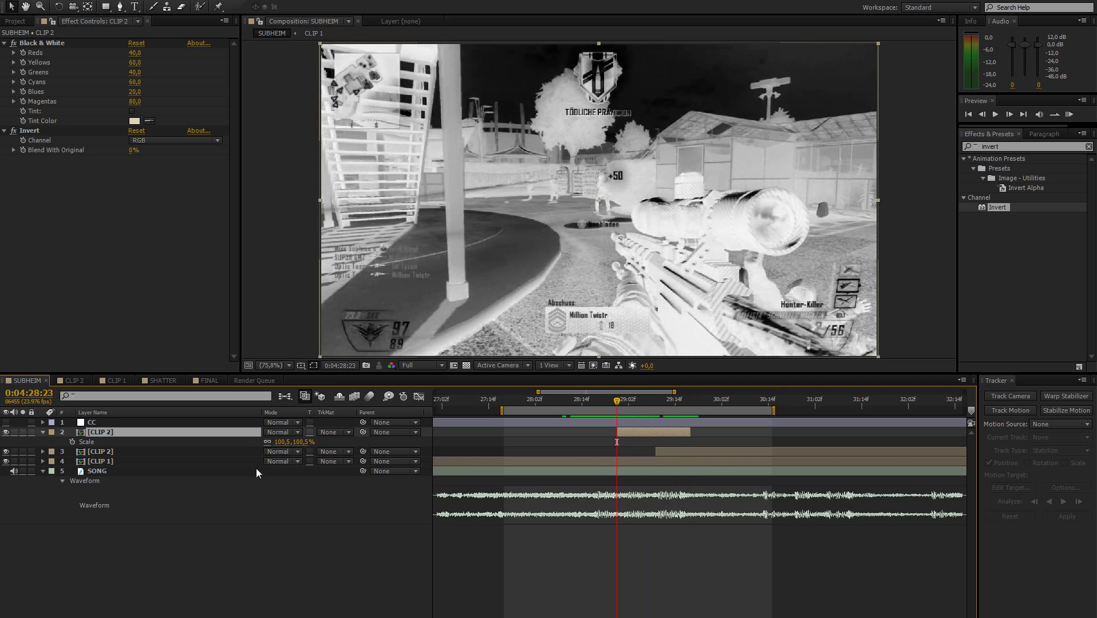
Try the Add blending mode on the effect-treated upper CLIP 2 layer at 0:04:28:23 and restore Normal.
click(290, 433)
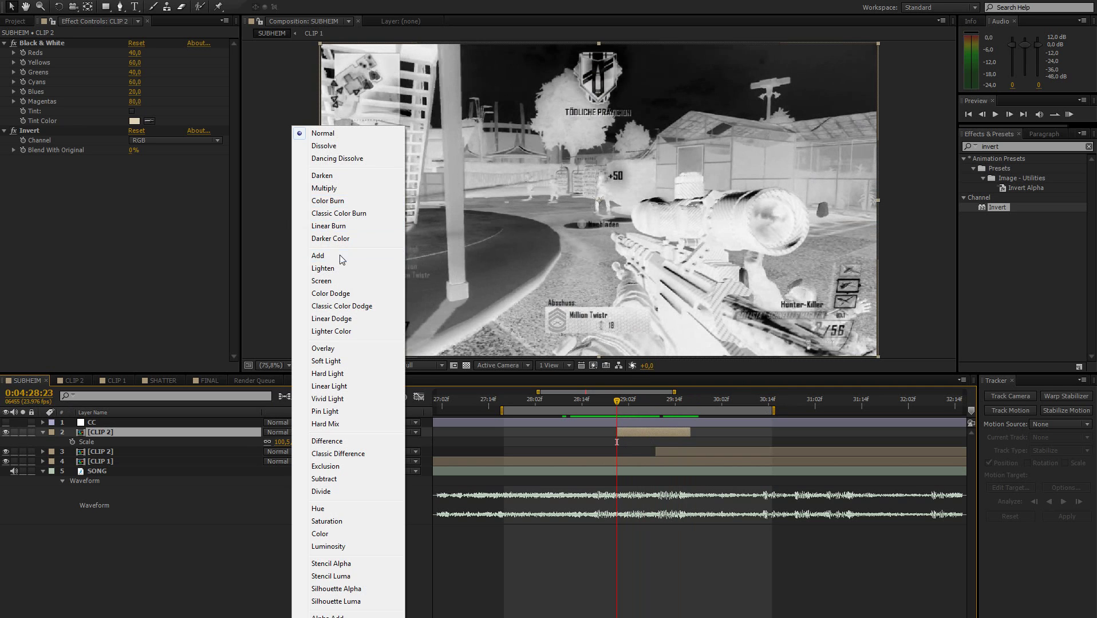
click(312, 256)
click(283, 434)
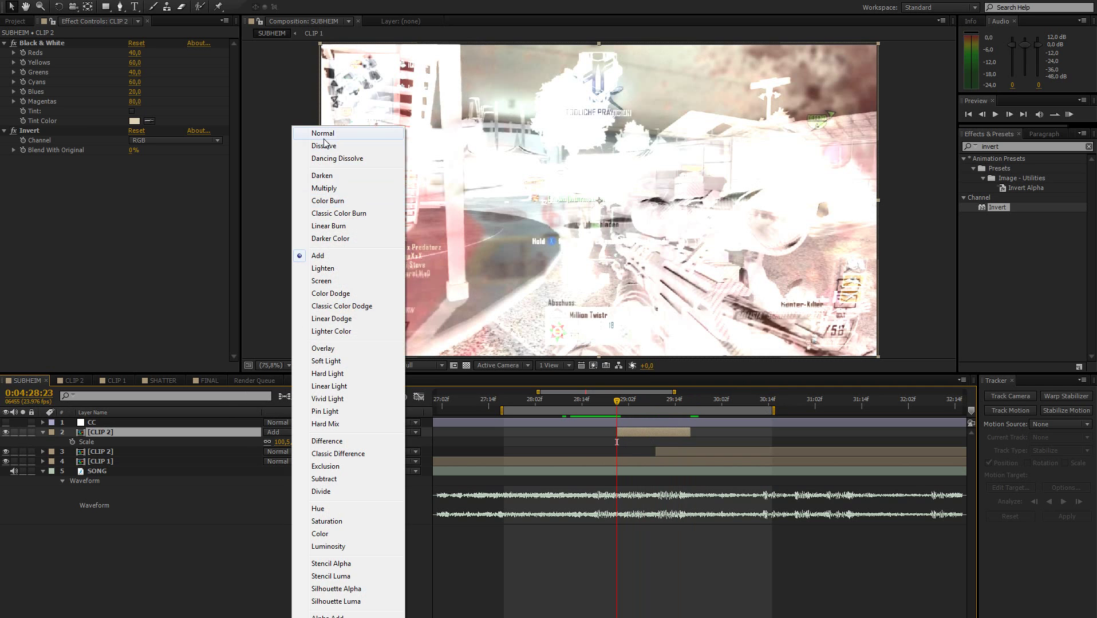
click(314, 133)
Keyframe the upper CLIP 2 layer's Opacity at 0% at 0:04:28:23 and about 75% at 0:04:29:08.
key(t)
click(274, 442)
text(00)
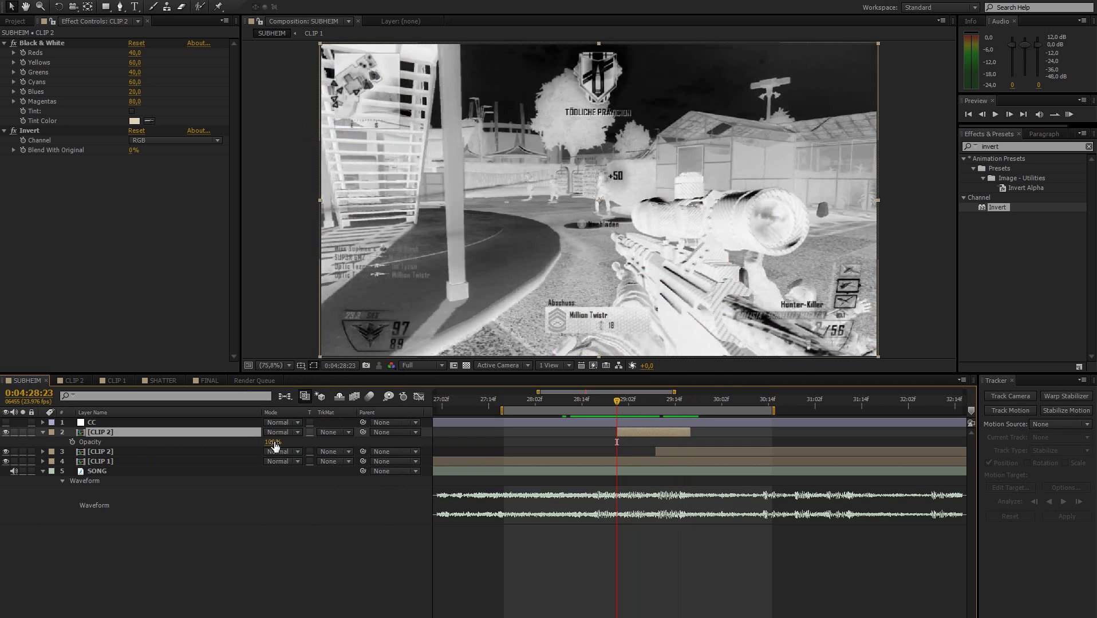
click(72, 442)
drag(650, 405, 656, 403)
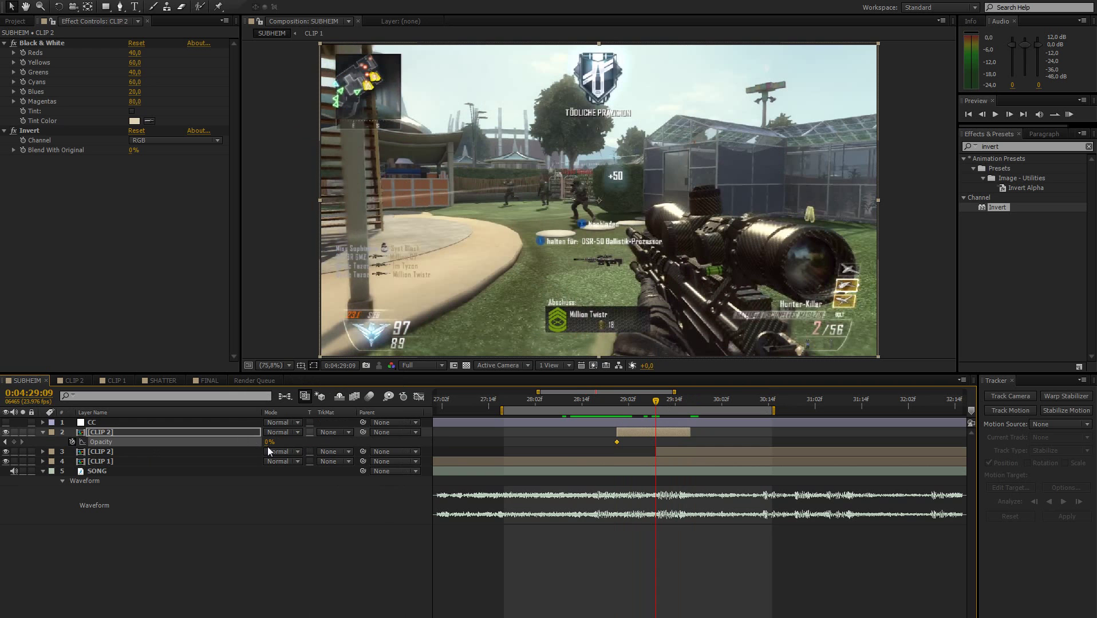
key(Page_Up)
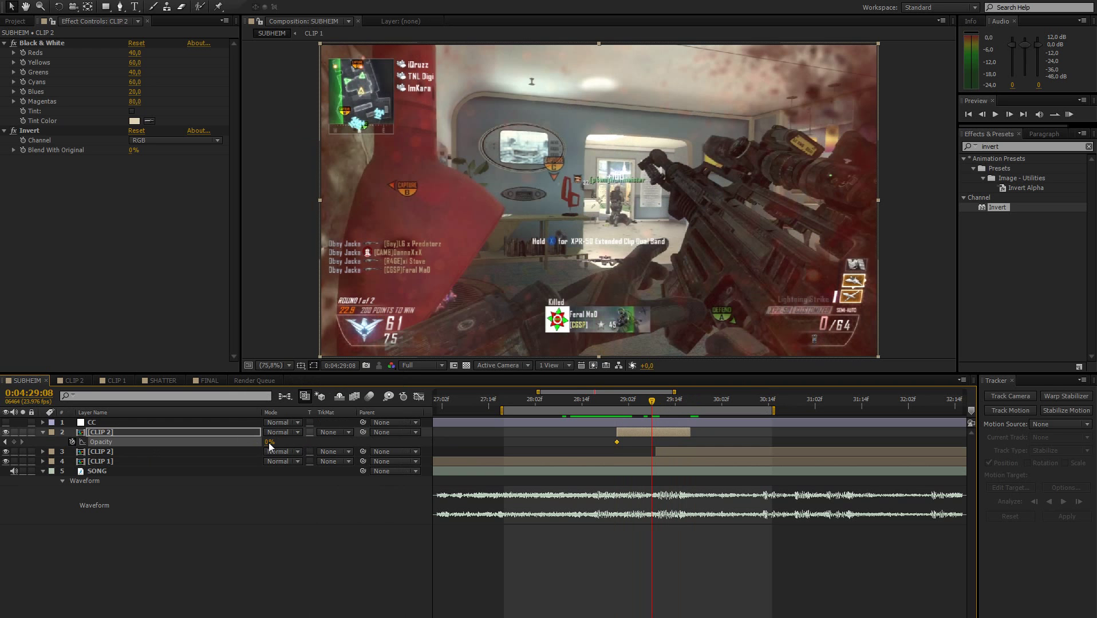
drag(272, 441, 308, 438)
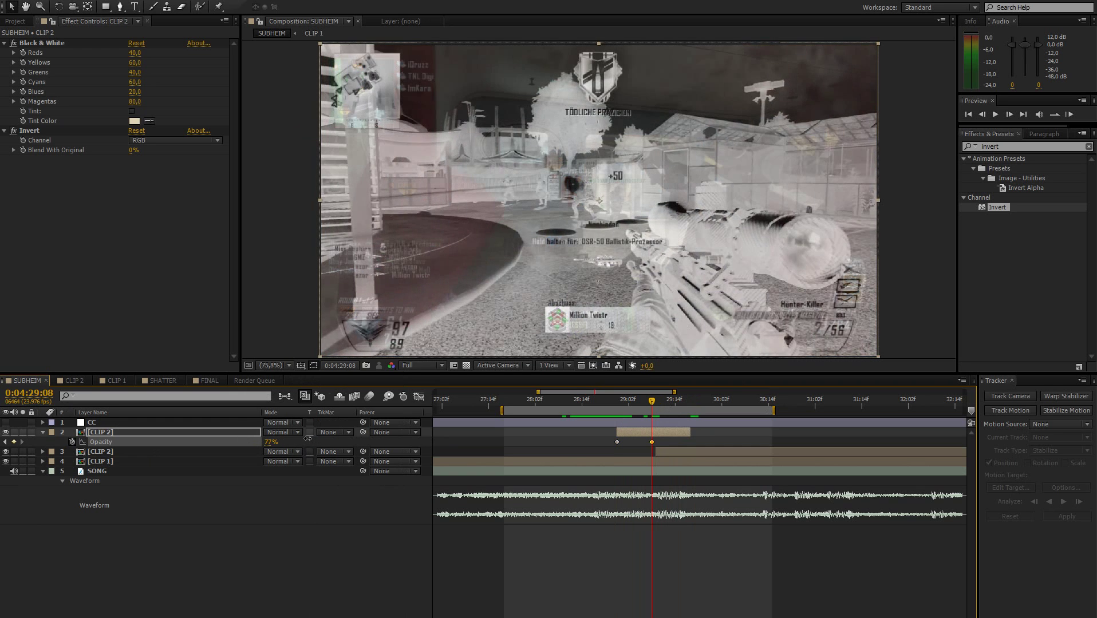
Add an 18% Opacity keyframe at 0:04:29:09 on the upper CLIP 2 layer and move it to about 0:04:29:11.
key(Page_Down)
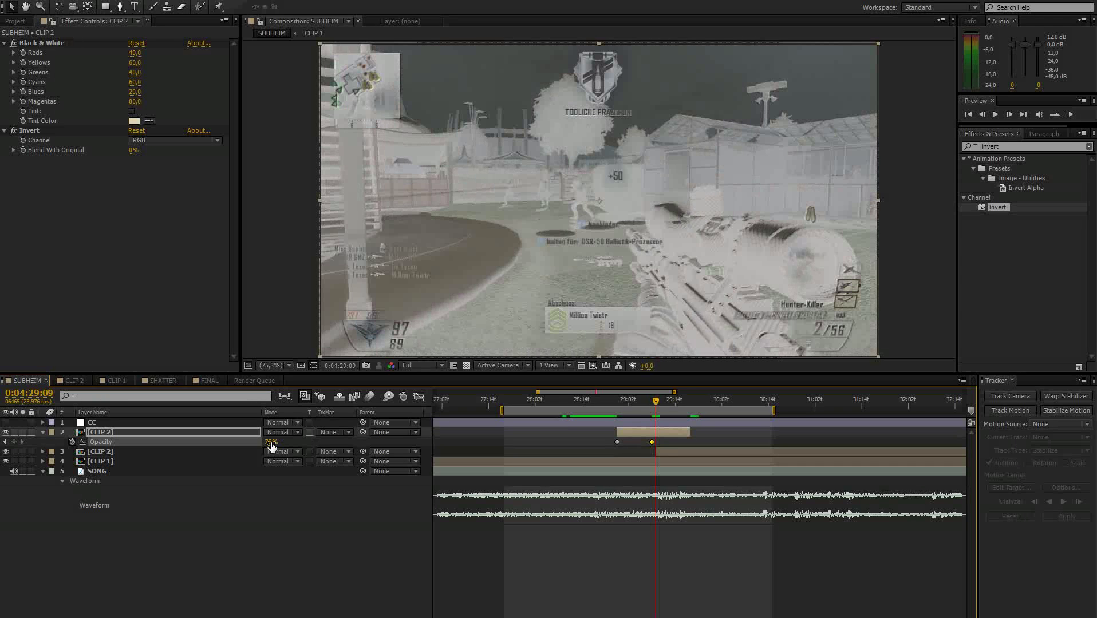
drag(272, 447, 244, 442)
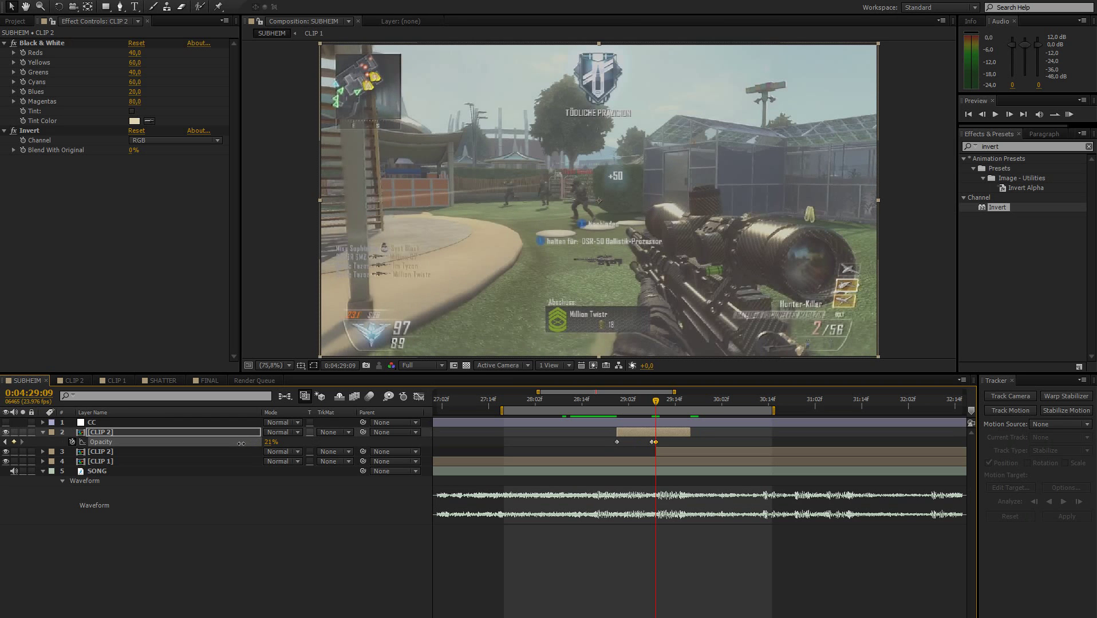
drag(659, 442, 664, 442)
Turn off the Invert effect on the upper CLIP 2 layer.
drag(651, 404, 657, 405)
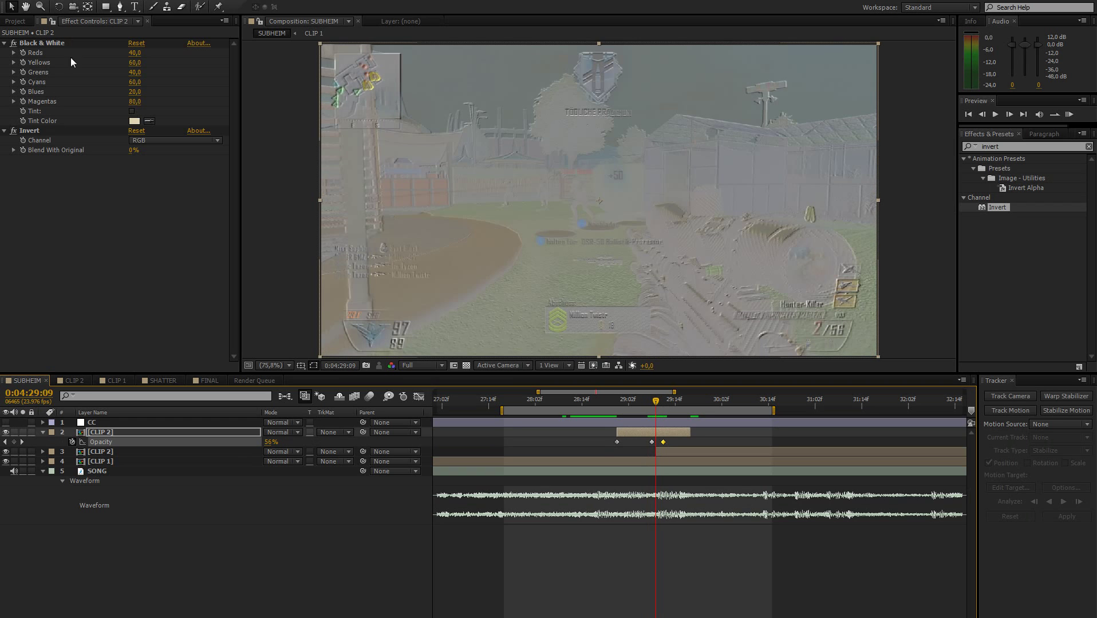
click(13, 132)
click(12, 132)
click(12, 132)
Add a 0% Opacity keyframe at 0:04:29:18, the end of the upper CLIP 2 layer.
drag(646, 403, 690, 391)
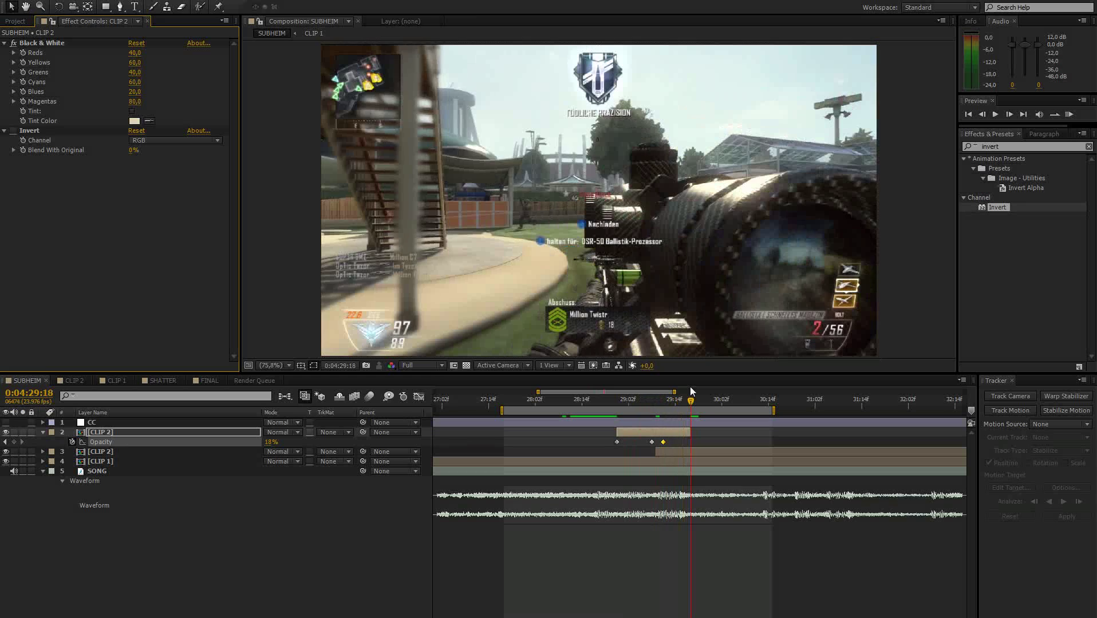
click(272, 440)
text(0)
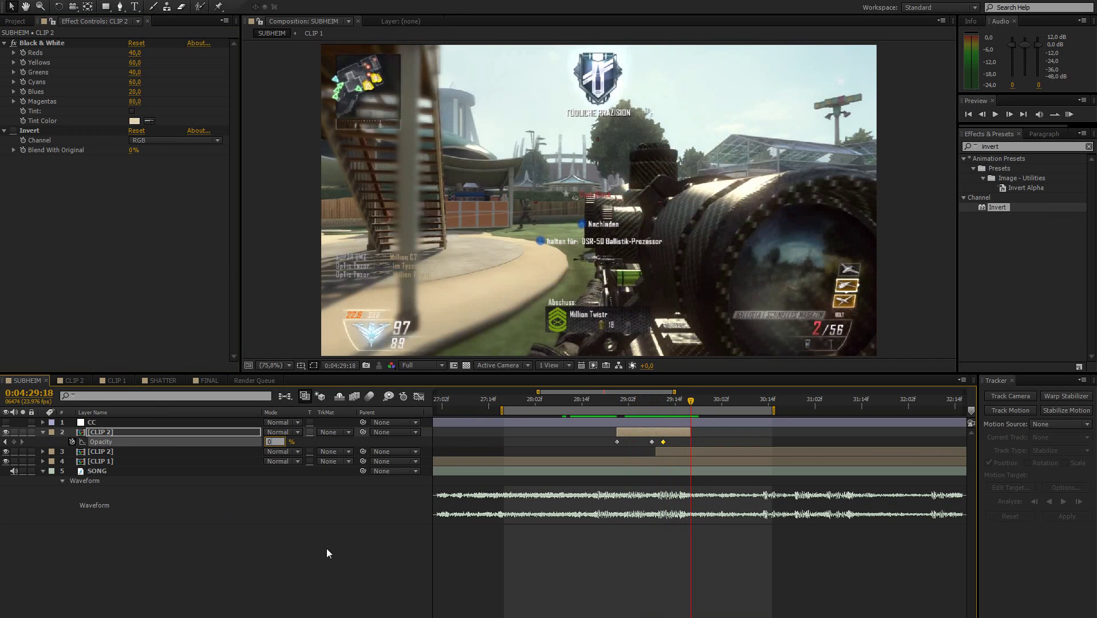
click(327, 549)
Examine the blended transition frame by frame from 0:04:29:00 to 0:04:29:12.
drag(613, 400, 620, 399)
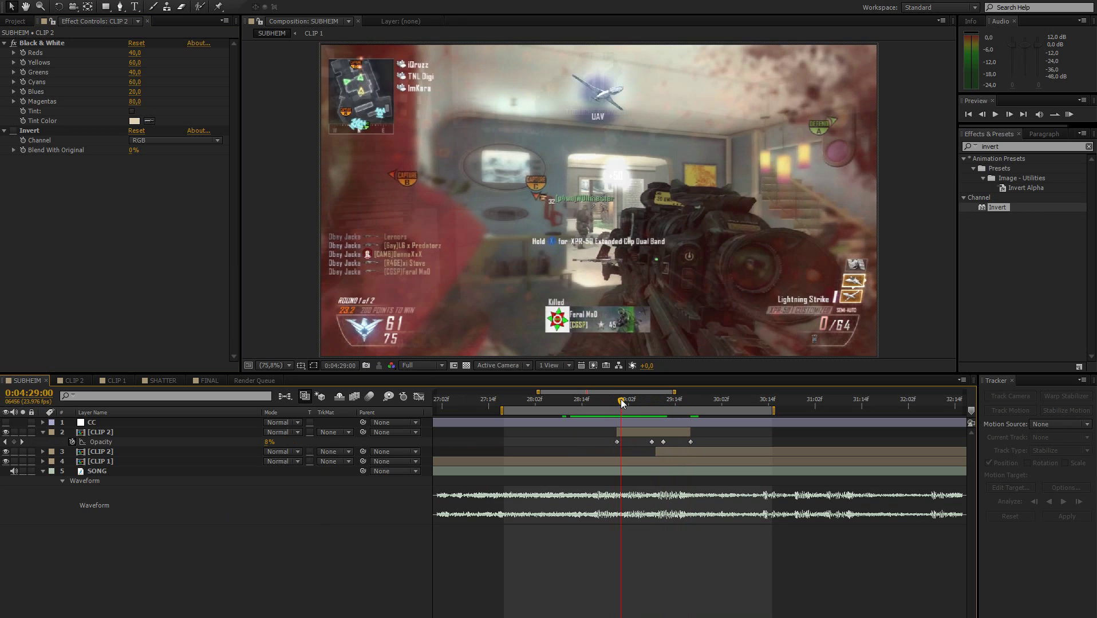
key(space)
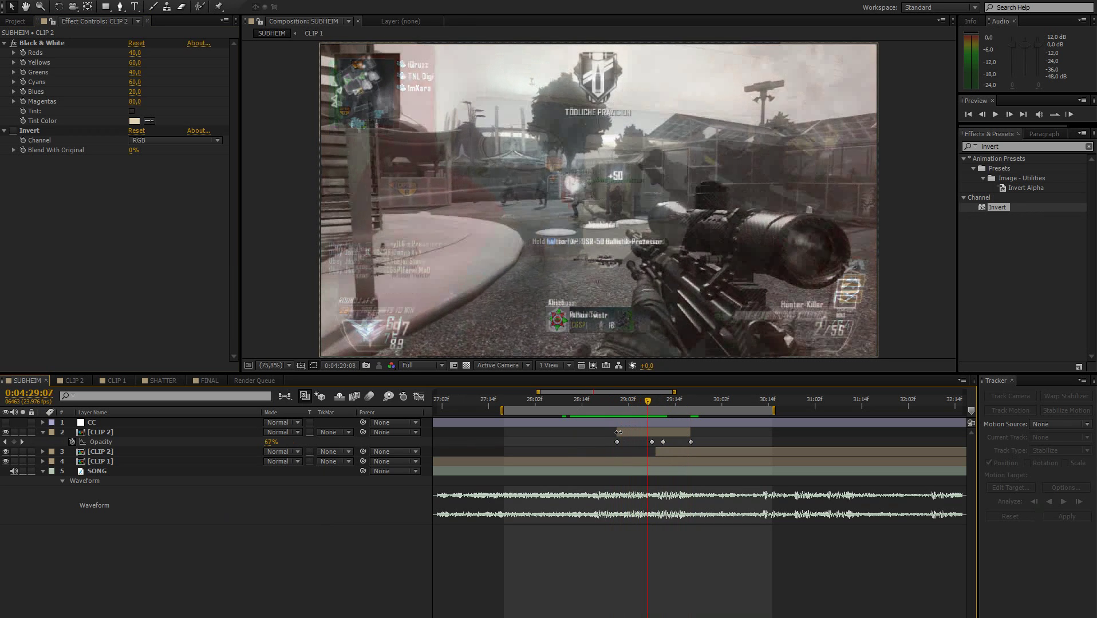
key(Page_Up)
key(Page_Up)
key(Page_Up)
key(Page_Up)
key(Page_Up)
key(Page_Up)
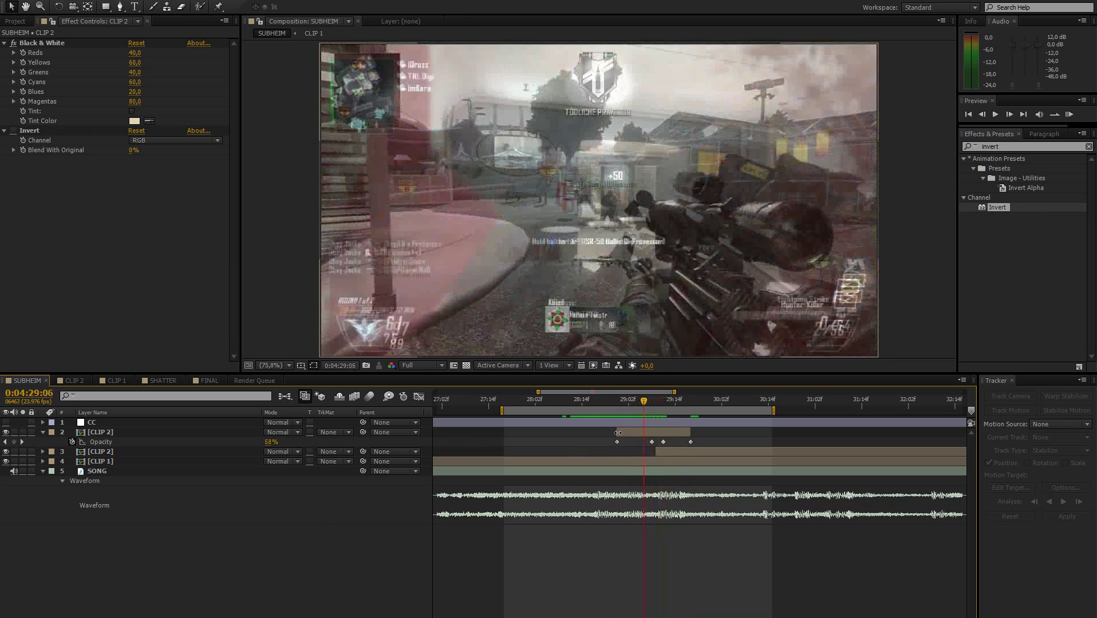
key(Page_Down)
key(Page_Down)
key(Page_Down)
key(Page_Down)
key(Page_Down)
key(Page_Down)
key(Page_Down)
key(Page_Down)
key(Page_Down)
key(Page_Down)
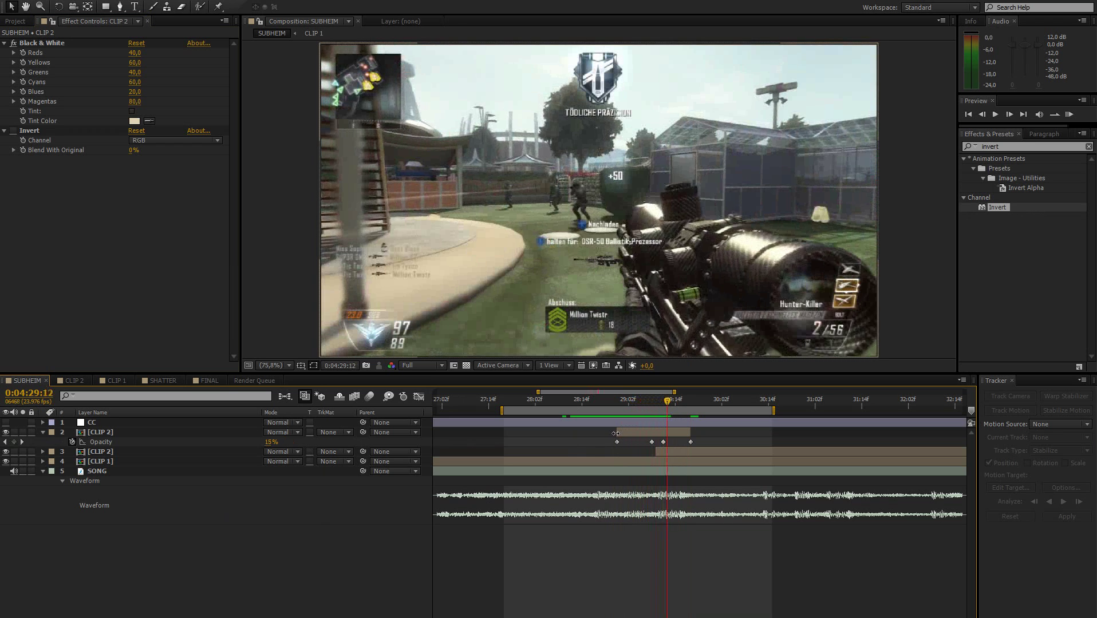
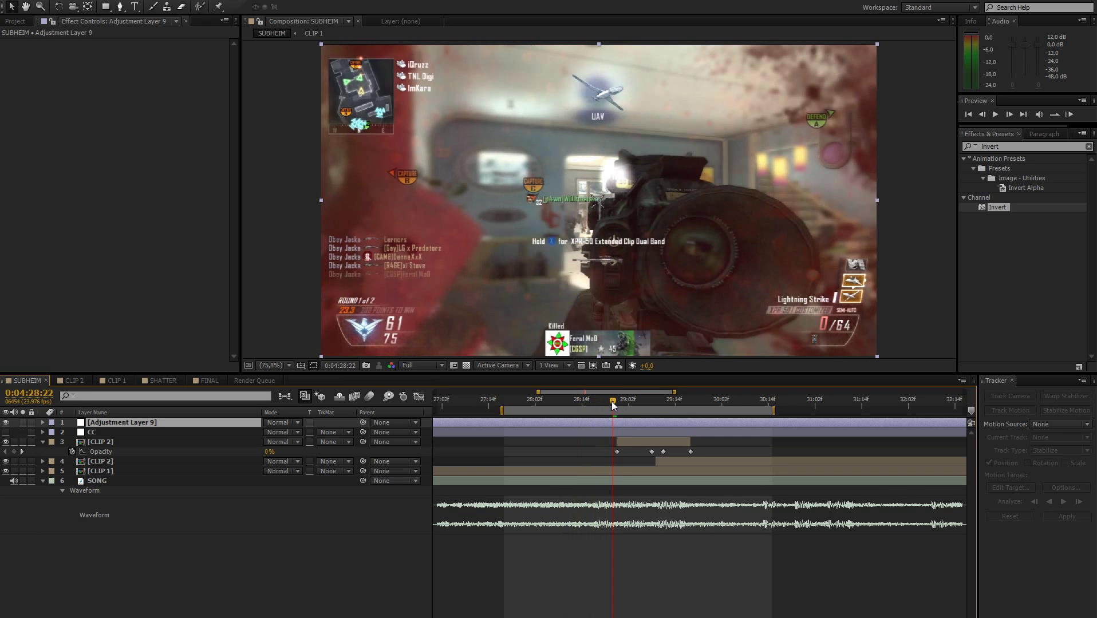
Search the effects library for Twitch and apply it to Adjustment Layer 9.
click(1005, 151)
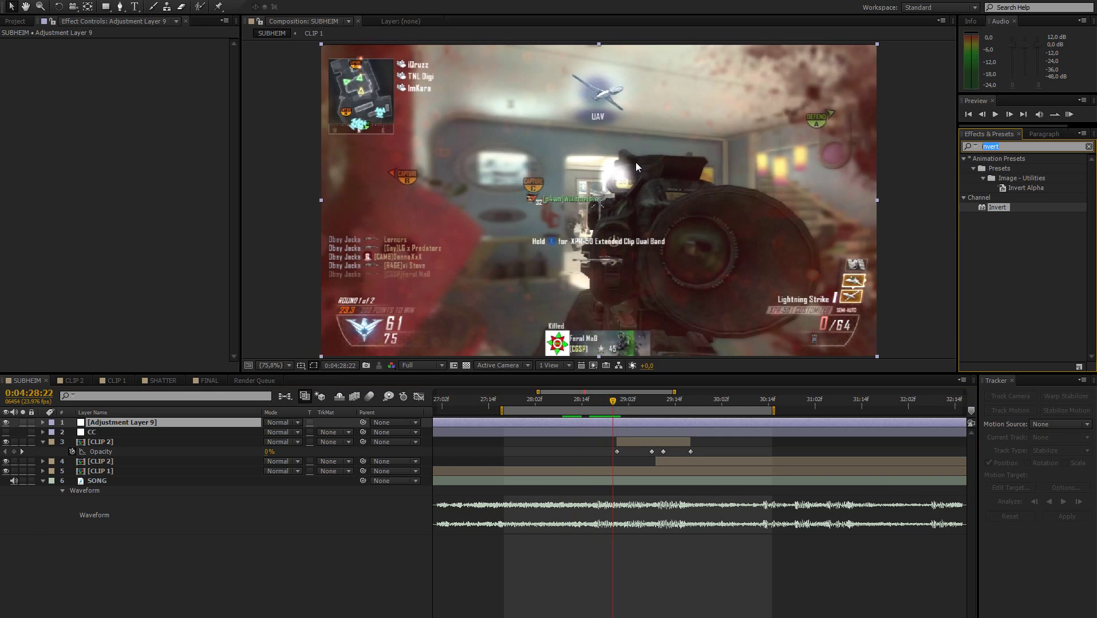
text(twitch)
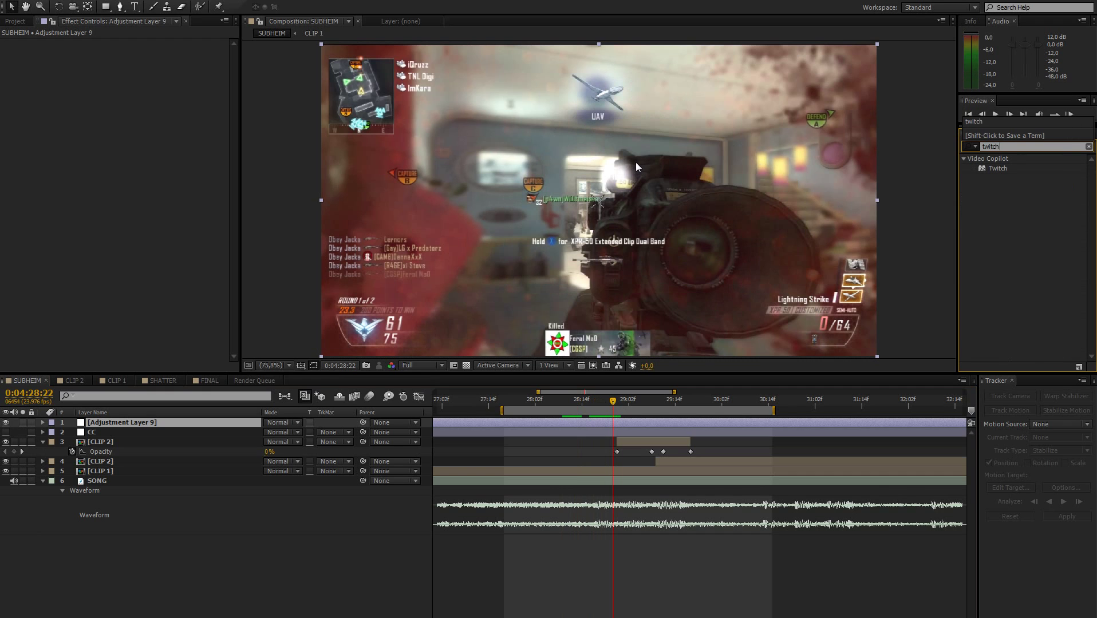
key(period)
click(267, 365)
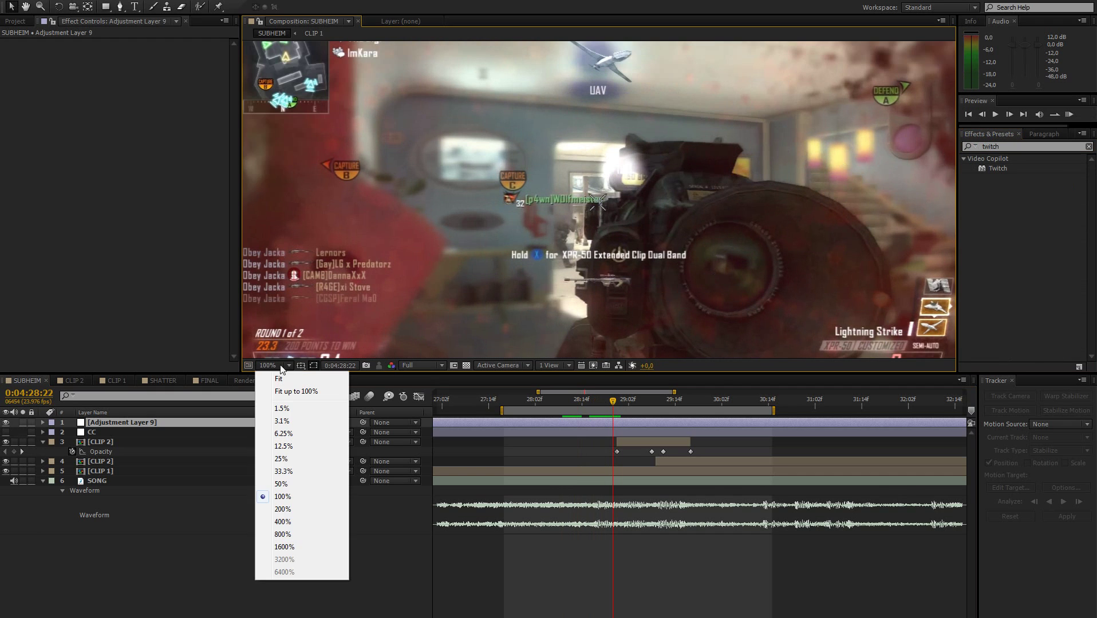
click(272, 377)
drag(997, 169, 222, 413)
drag(139, 421, 134, 423)
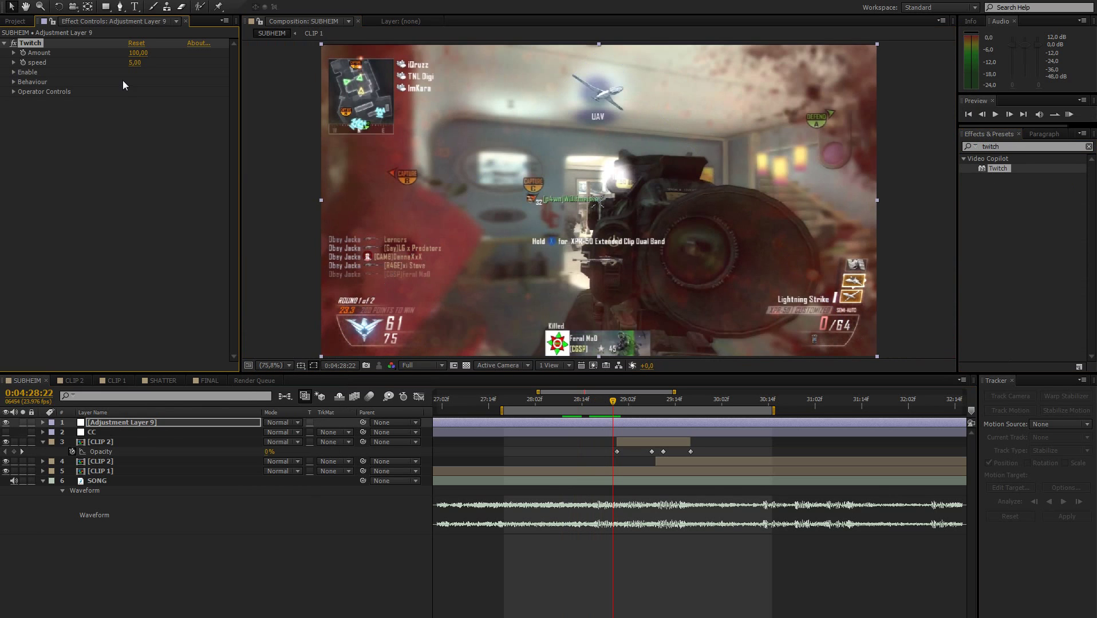
Set the Twitch speed to 15 and enable its Slide and Light operators.
click(135, 63)
text(15)
key(Return)
click(14, 73)
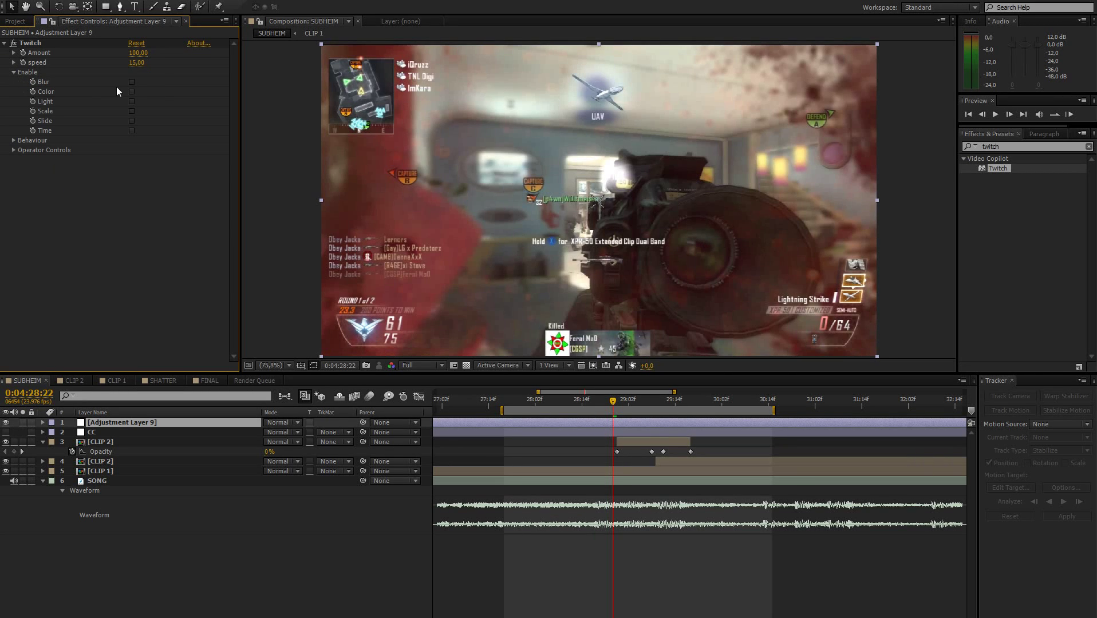
click(133, 121)
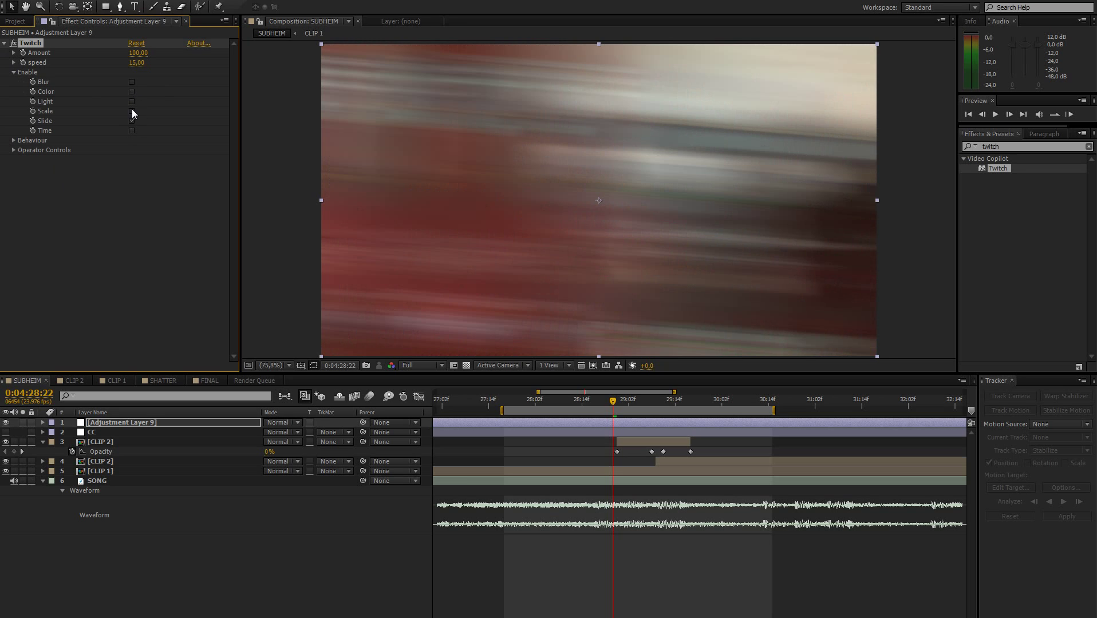
click(132, 102)
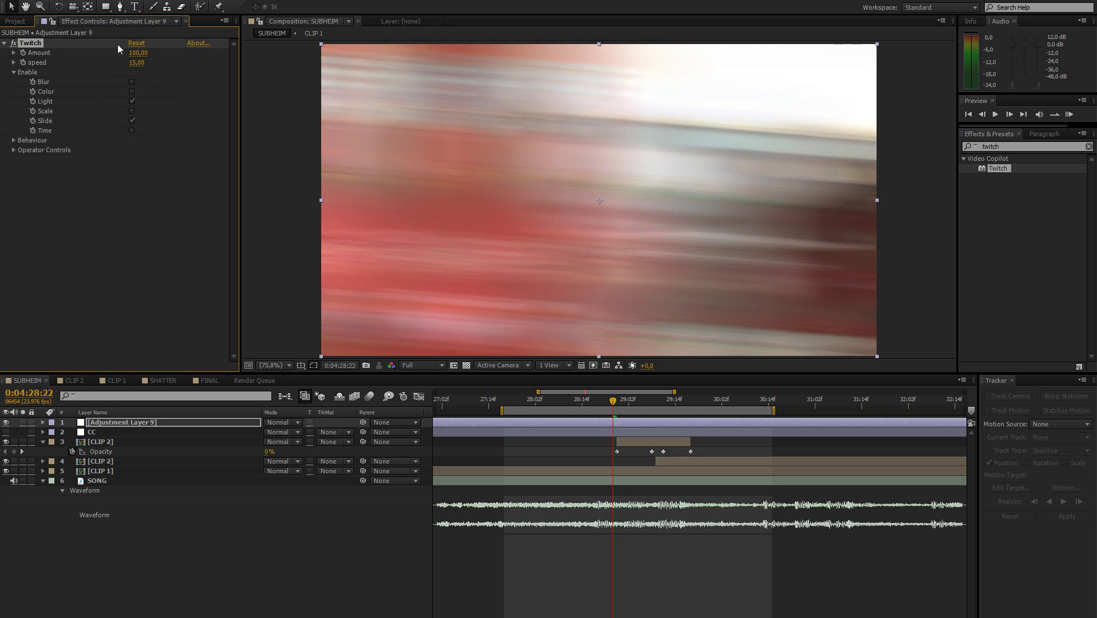
click(13, 71)
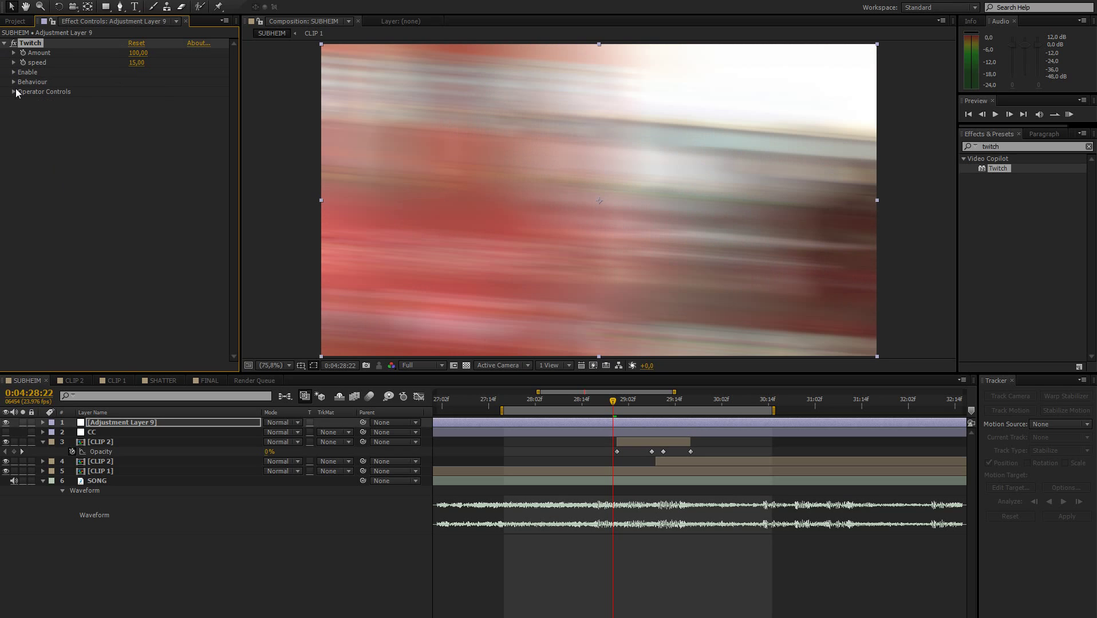
In the Twitch Slide controls, set Slide Amount to 3, Slide RGB Split to 35 and Slide Direction to about 75°.
click(14, 92)
click(23, 140)
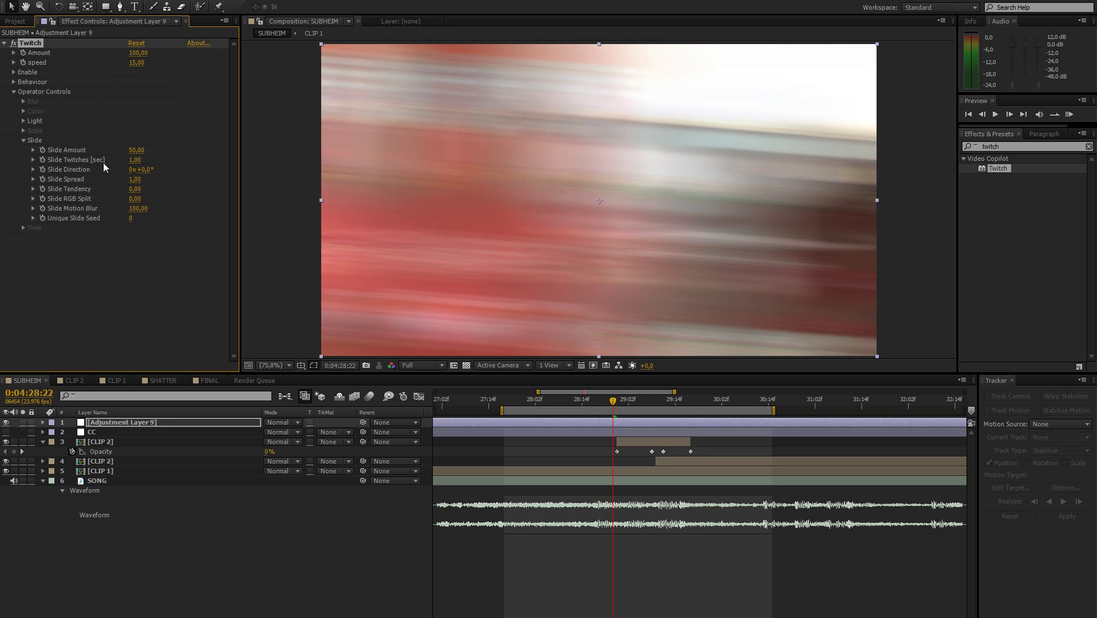
click(136, 150)
text(4)
key(Return)
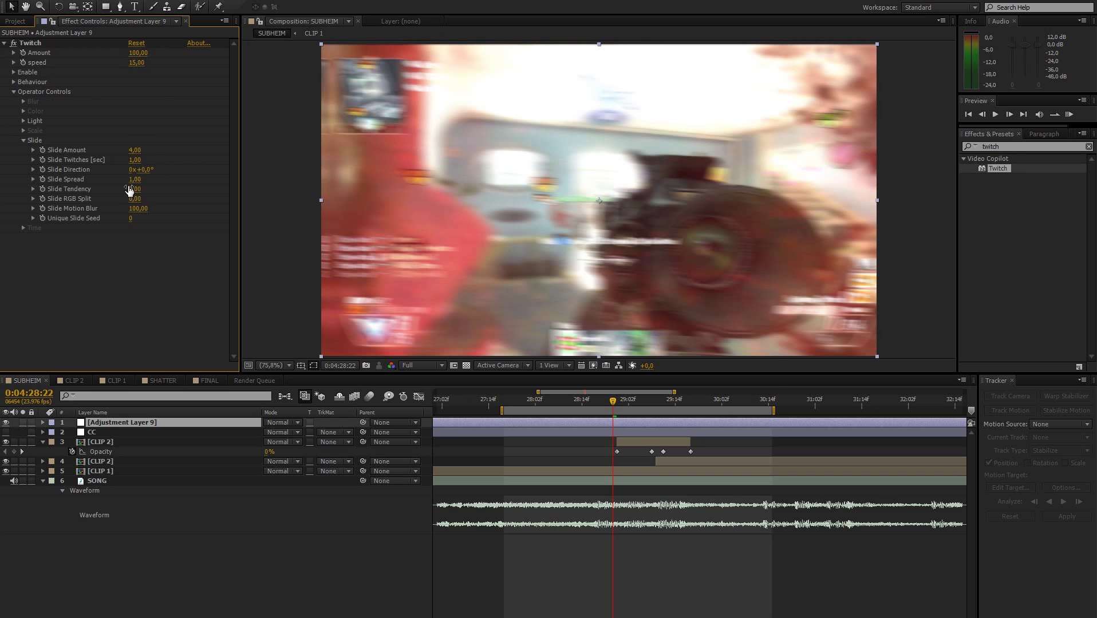
drag(135, 154, 131, 154)
click(135, 199)
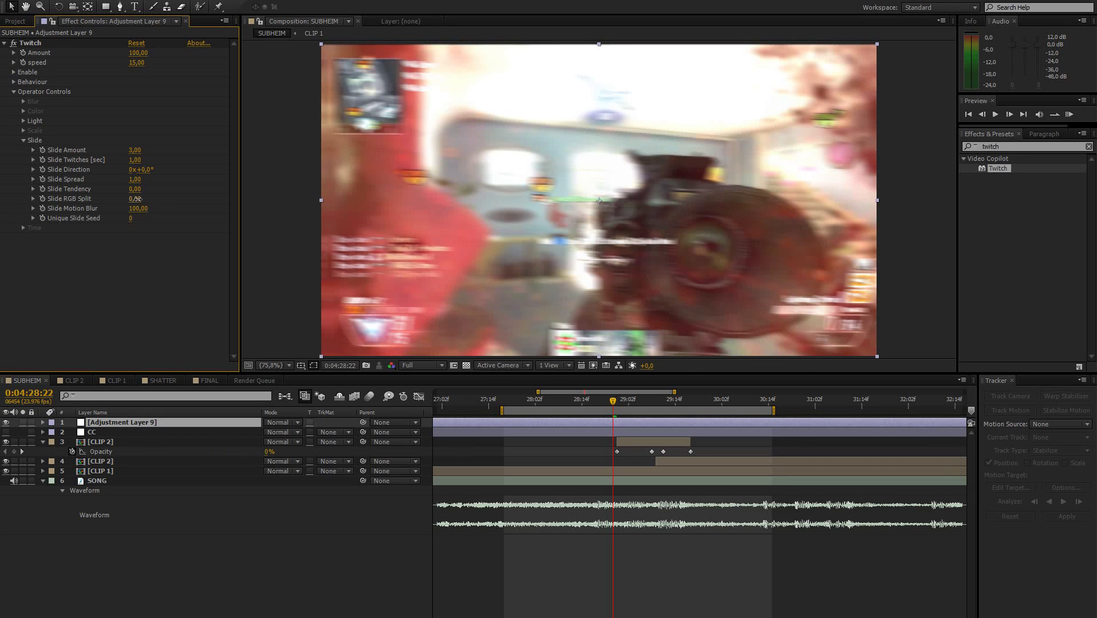
text(35)
key(Return)
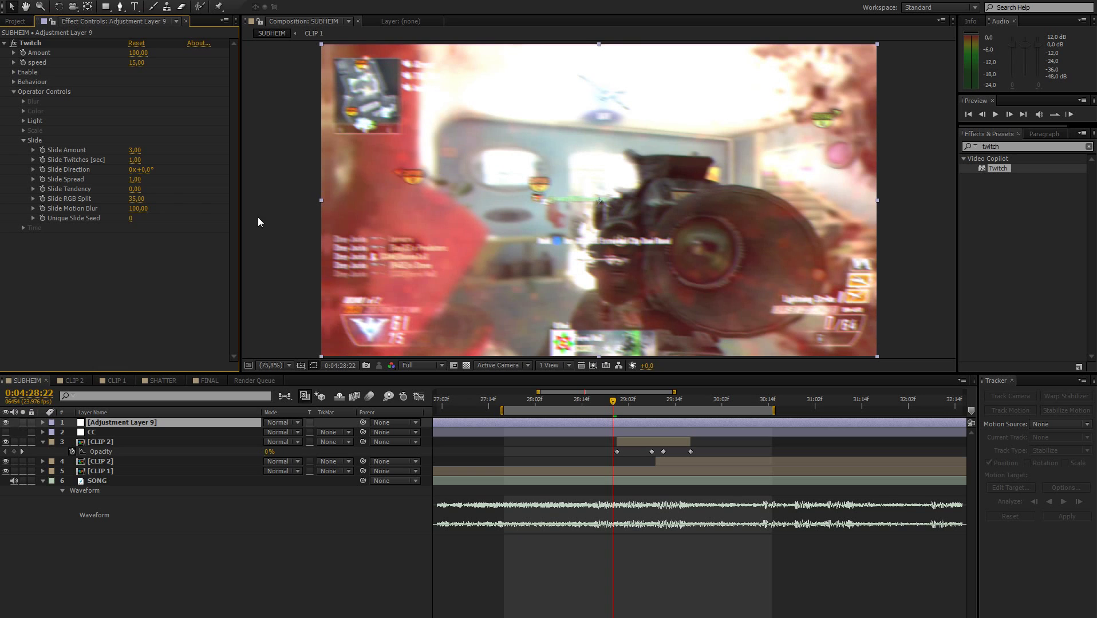
drag(143, 170, 180, 163)
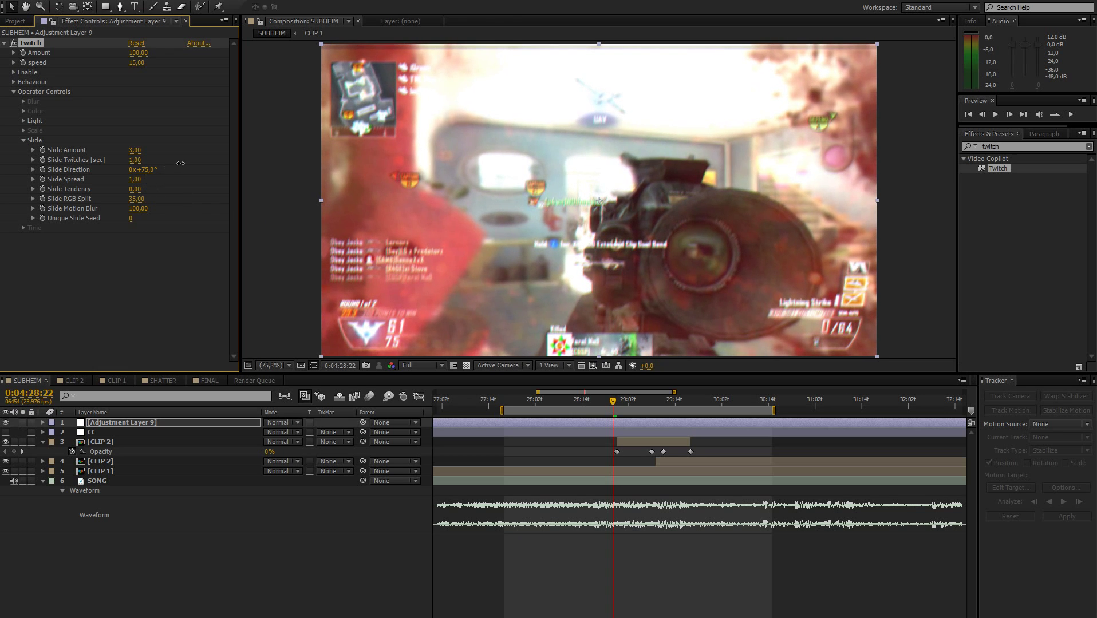
Set the Light Amount of the Twitch effect to 15.
click(23, 140)
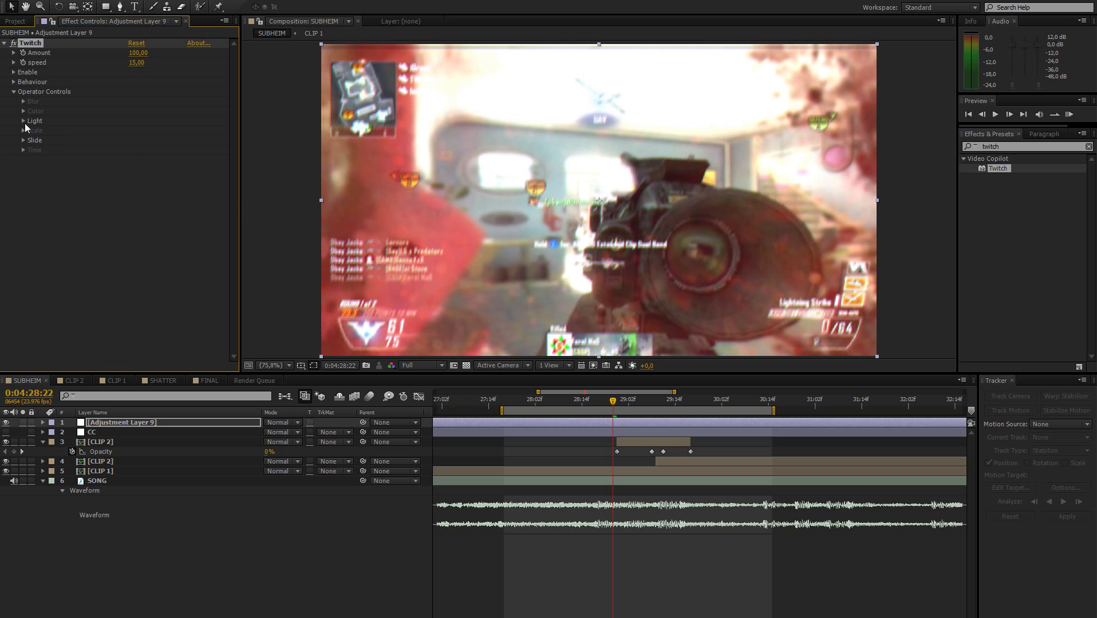
click(22, 120)
click(139, 132)
text(15)
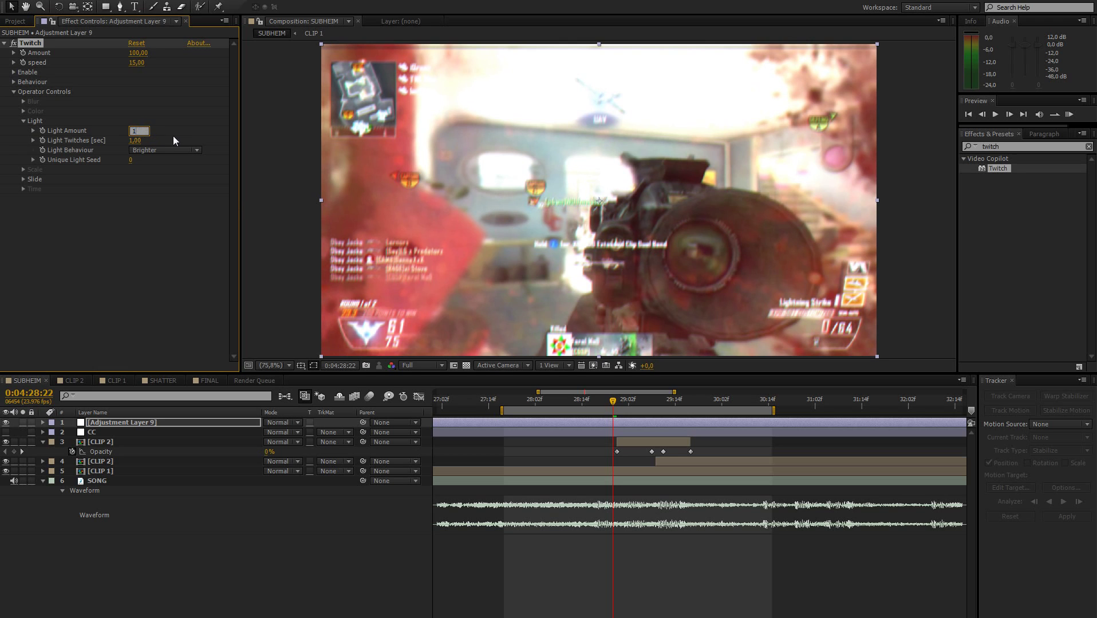
key(Return)
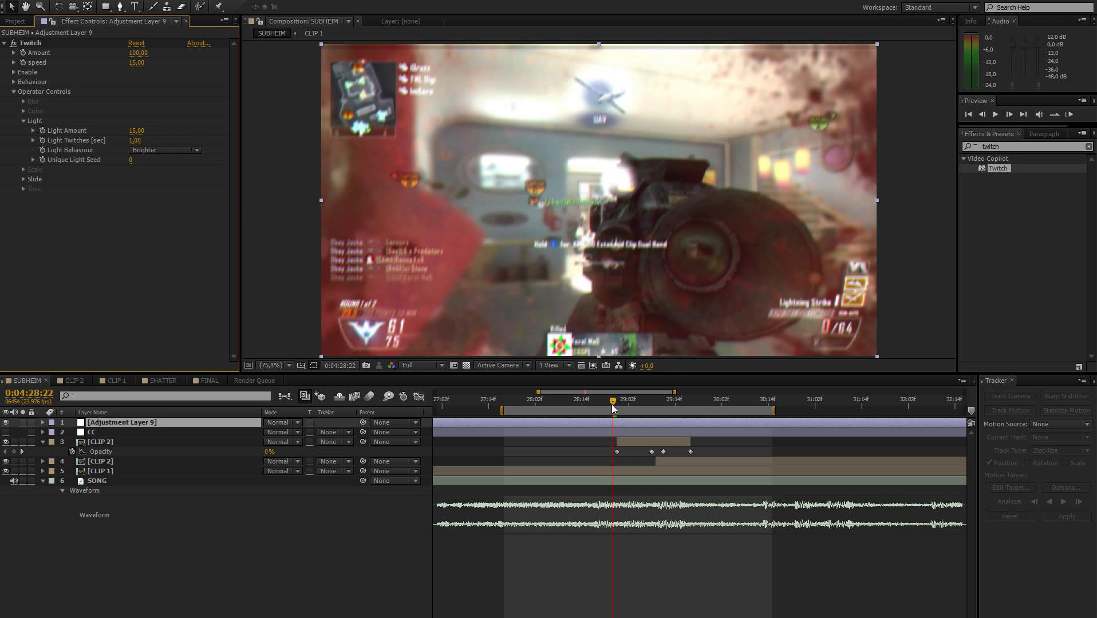
Keyframe the Twitch Amount at 0 at 0:04:28:18 and at 110 at 0:04:28:21.
drag(604, 402, 570, 402)
key(space)
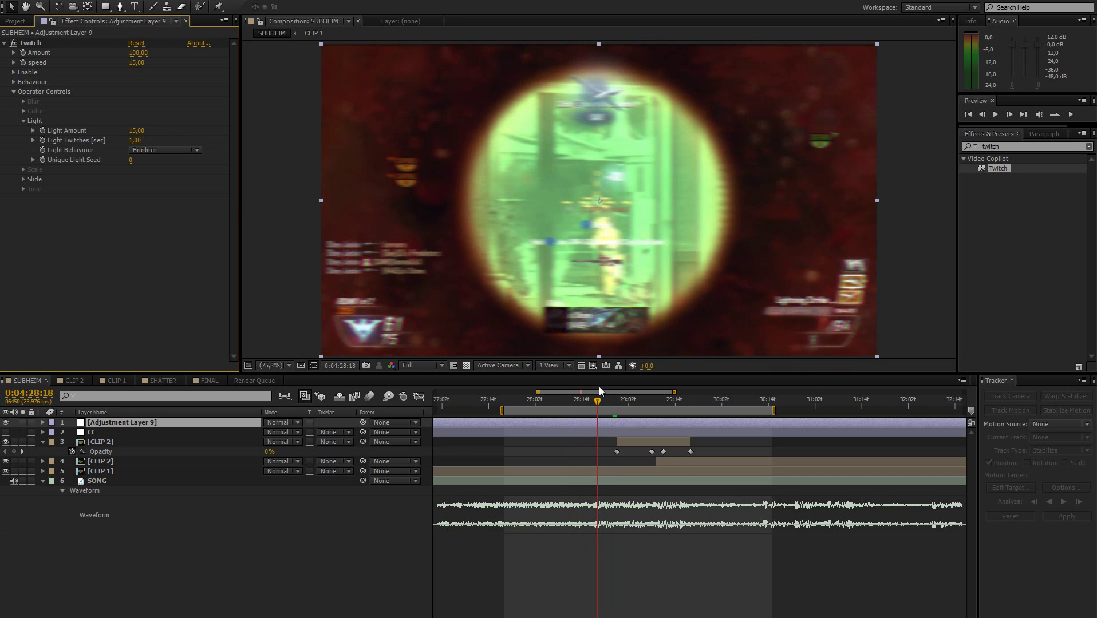
drag(137, 52, 1, 83)
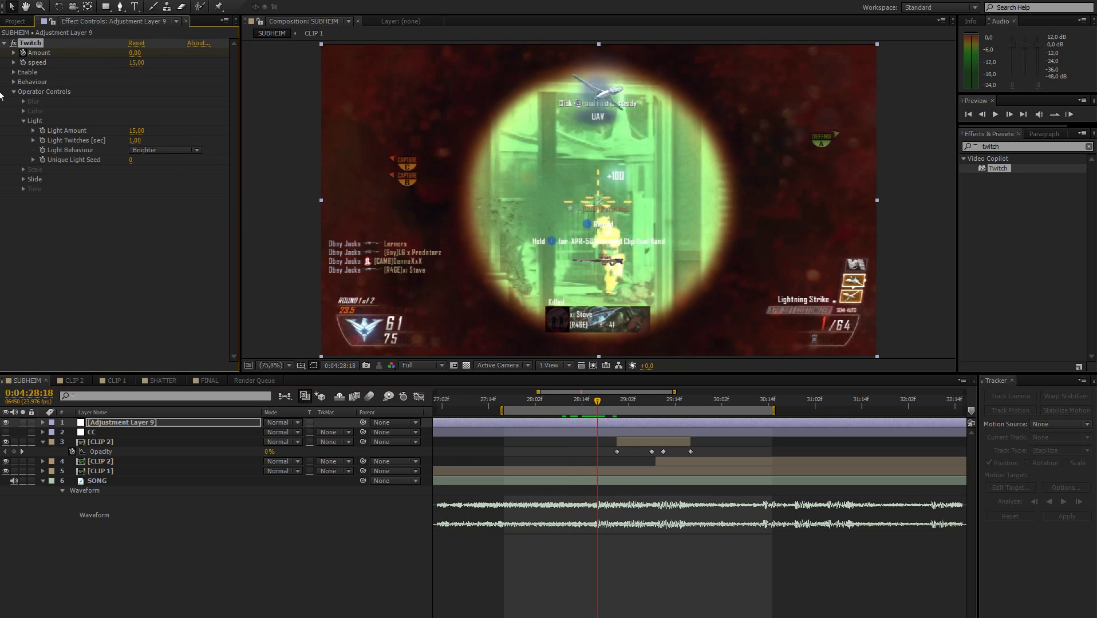
key(space)
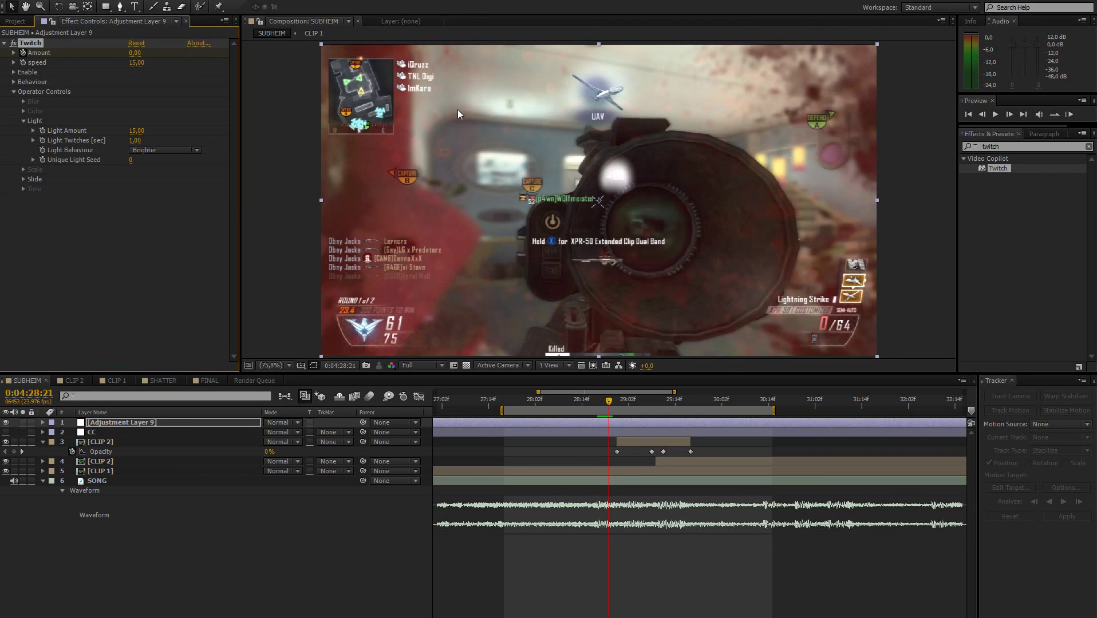
drag(135, 53, 193, 50)
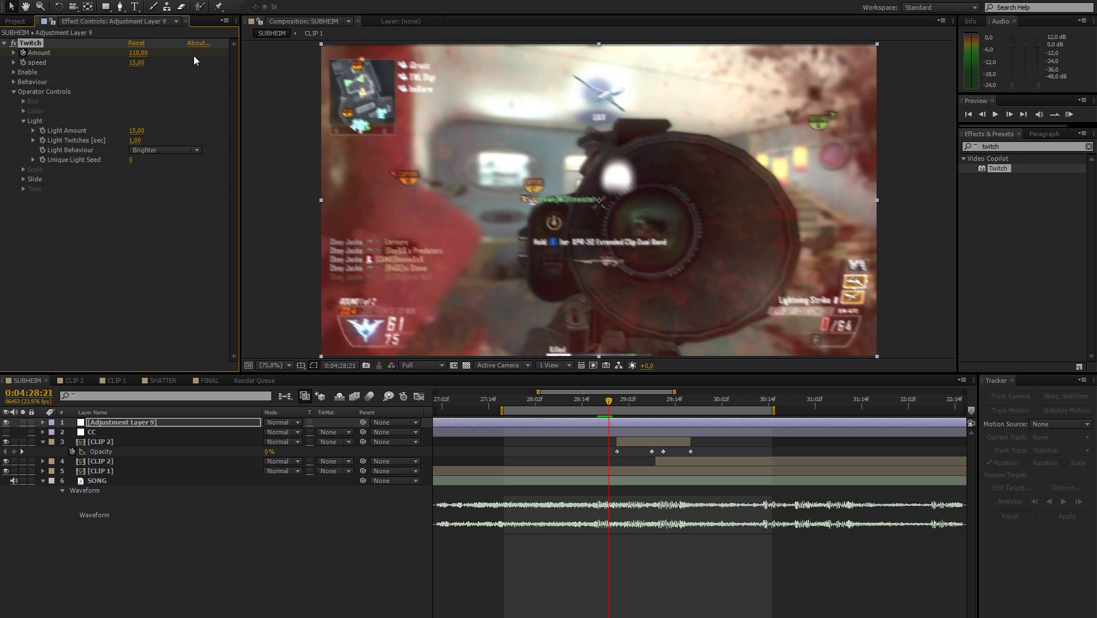
Keyframe the Twitch Amount at 42 at 0:04:29:02 and adjust it again at 0:04:29:07.
click(627, 401)
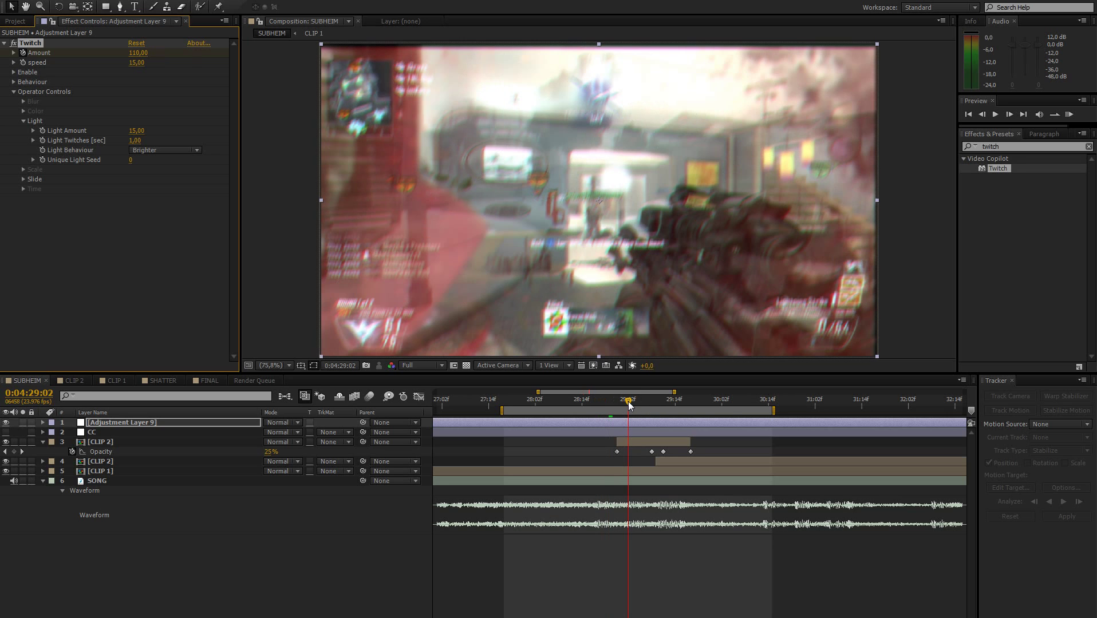
drag(138, 51, 23, 74)
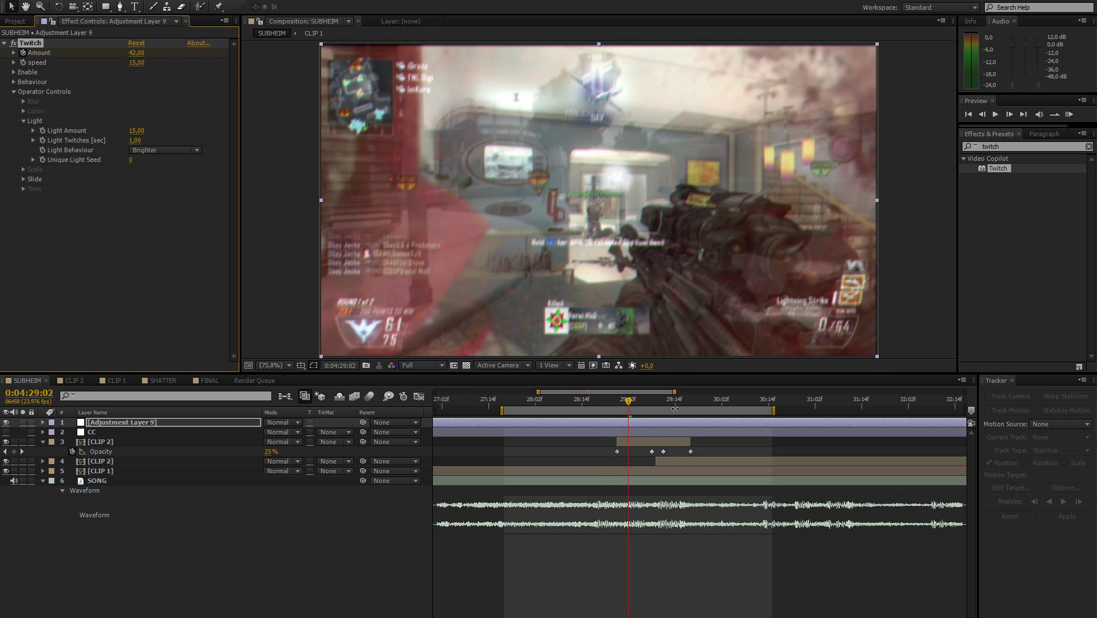
click(647, 400)
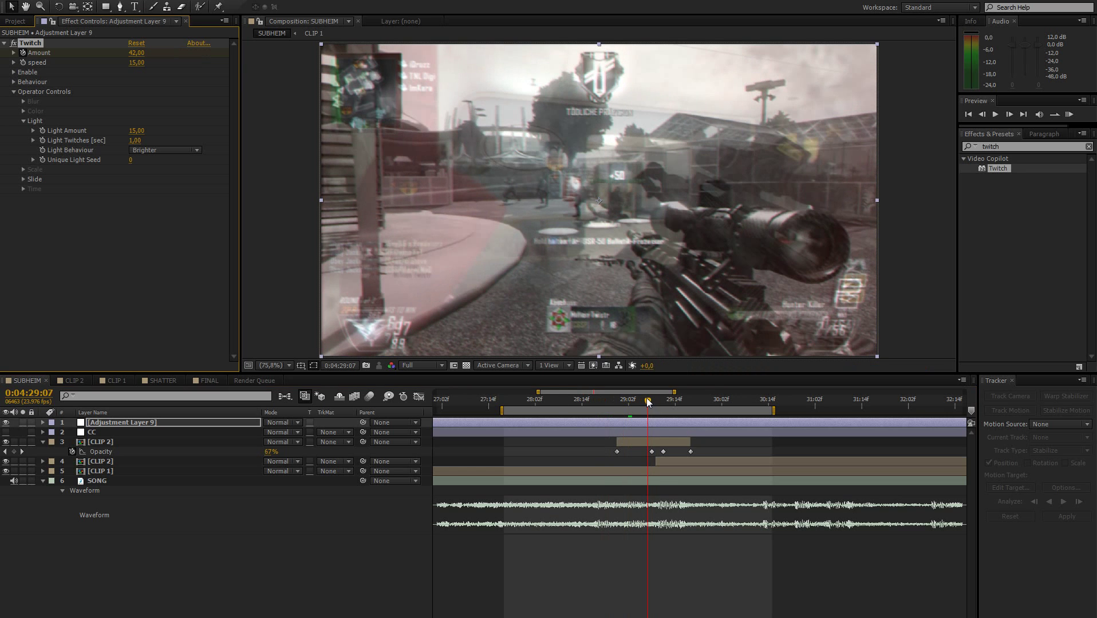
drag(135, 53, 168, 51)
Keyframe the Twitch Amount up to 105 past 0:04:29:07 and down to 0 at 0:04:29:17.
key(Page_Down)
key(Page_Down)
key(Page_Down)
drag(665, 401, 687, 401)
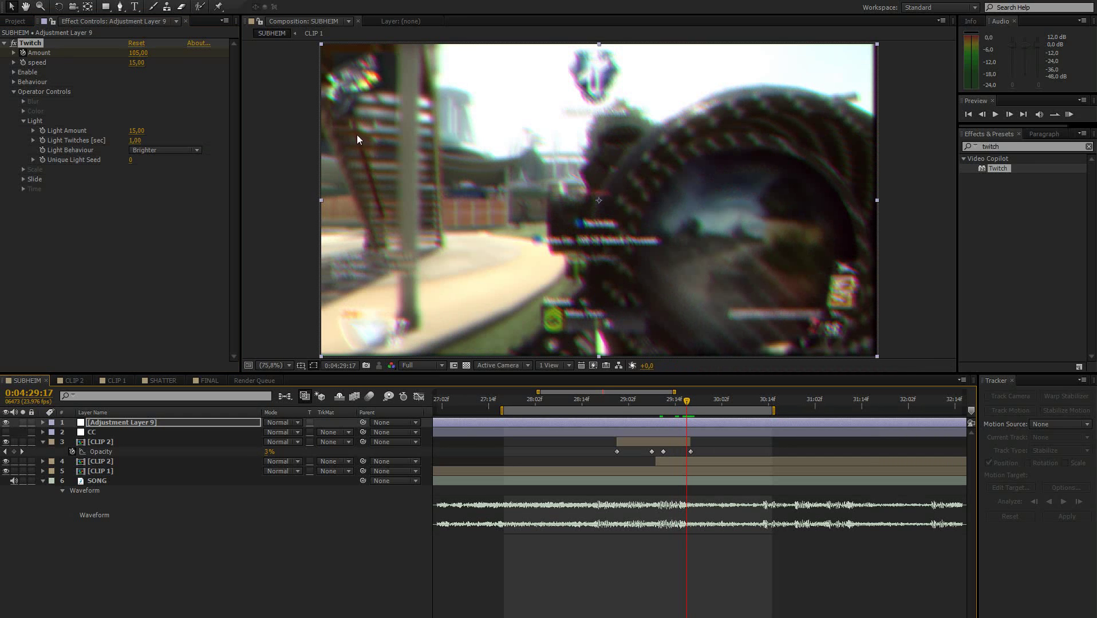
click(138, 52)
text(0)
key(Return)
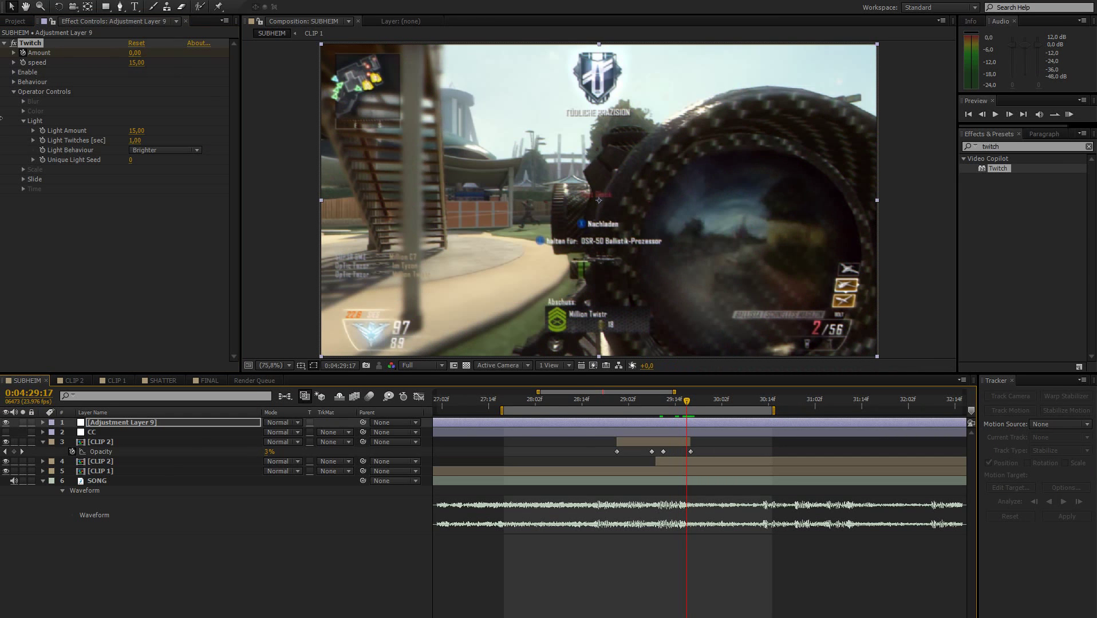
Preview the twitch transition and lower the upper CLIP 2 layer's Opacity keyframe at 0:04:29:08 to about 47%.
click(566, 403)
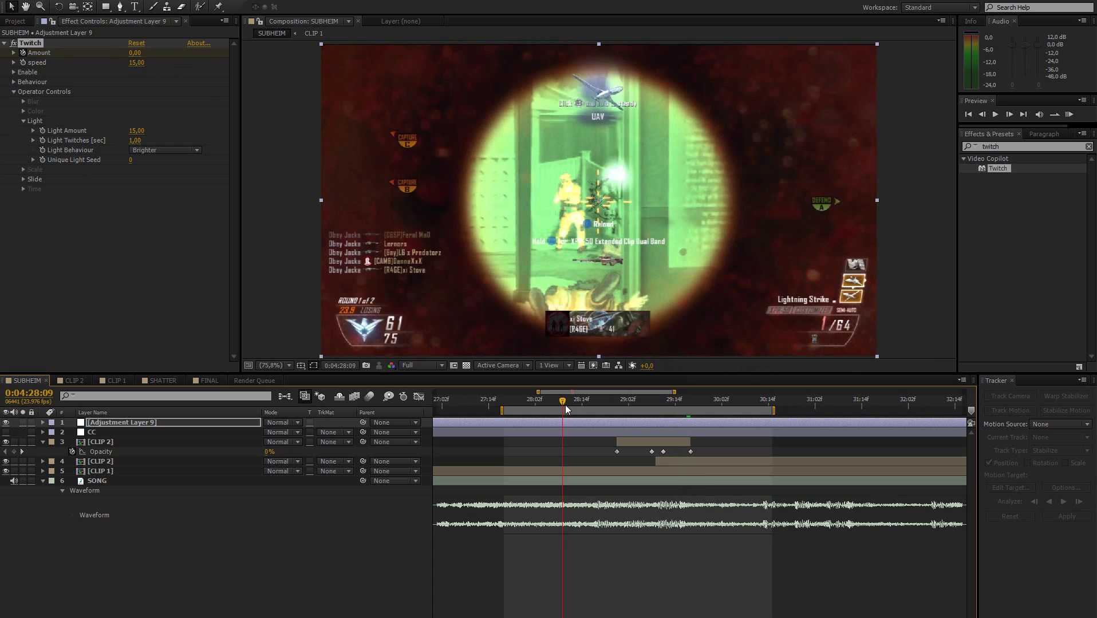
key(space)
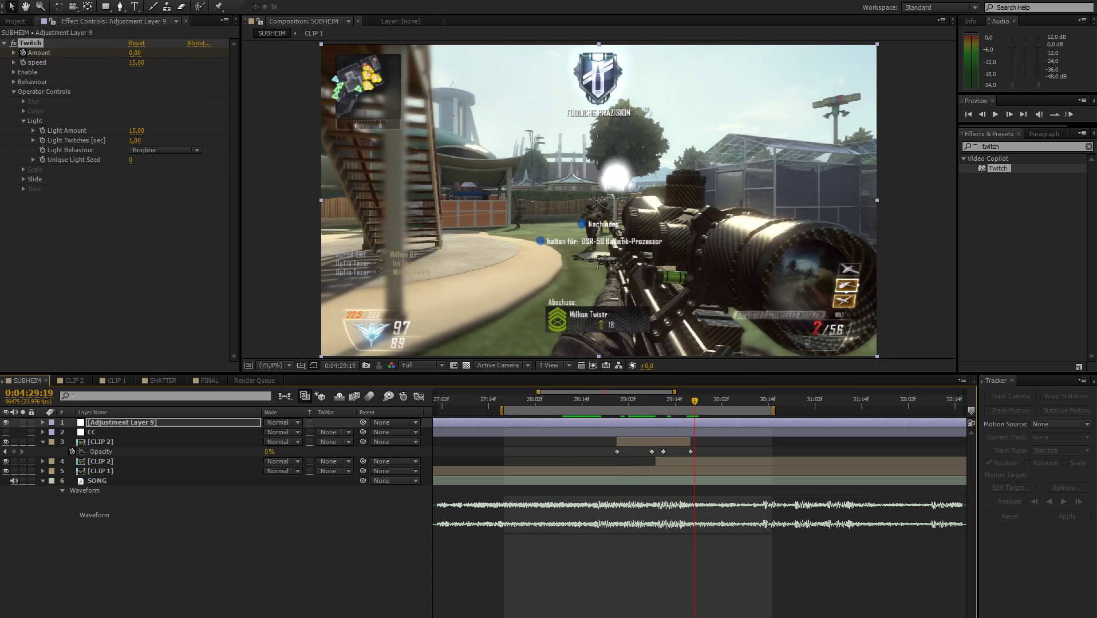
click(613, 400)
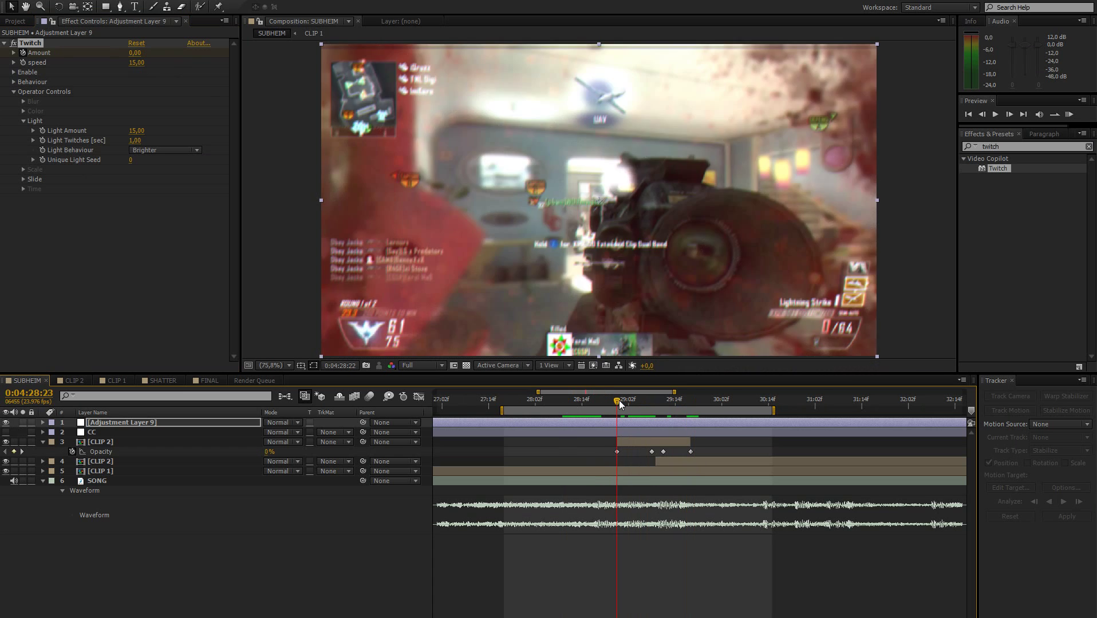
mouse_move(631, 400)
mouse_down()
mouse_move(652, 403)
mouse_move(612, 410)
mouse_move(650, 408)
mouse_up()
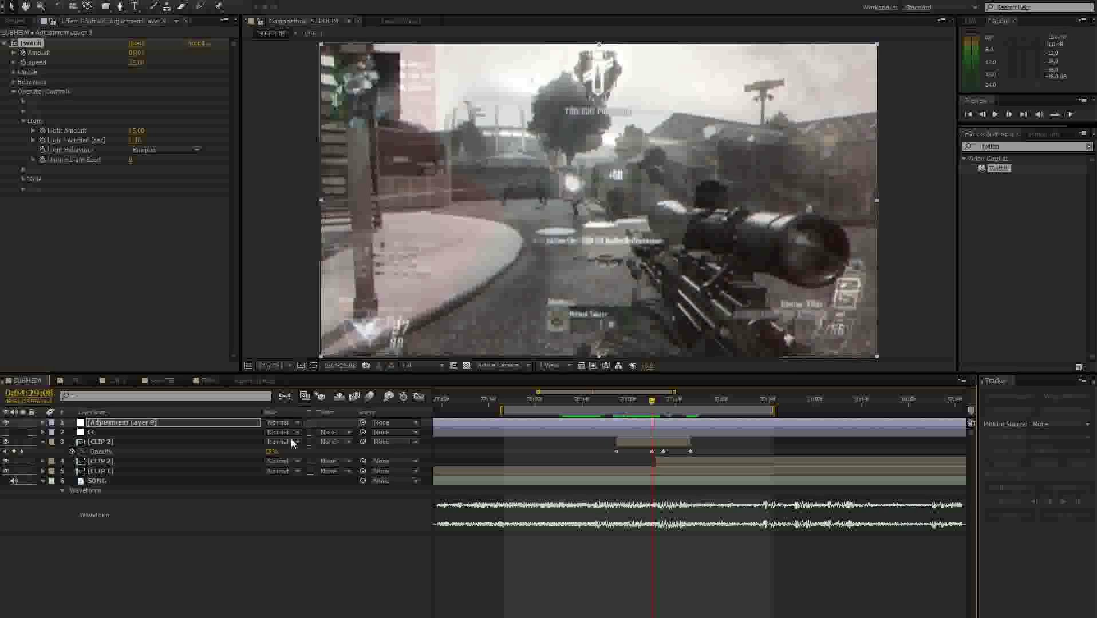
drag(270, 455, 252, 448)
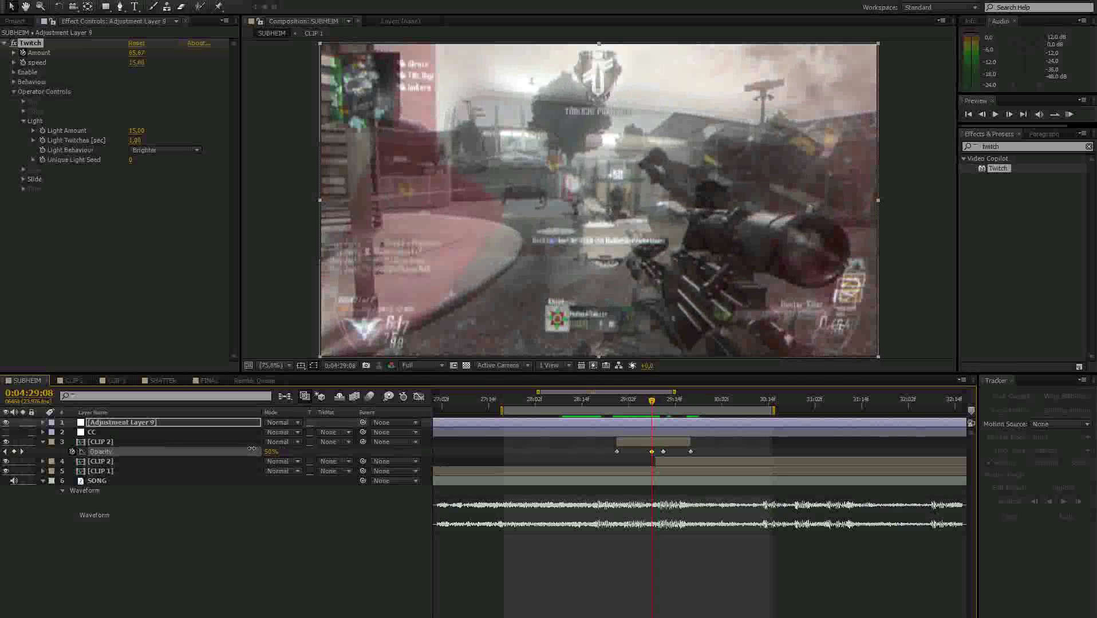
Add closely spaced Opacity keyframes with varied values to the upper CLIP 2 layer from 0:04:29:01 to 0:04:29:06.
mouse_move(627, 401)
mouse_down()
mouse_move(617, 402)
mouse_move(648, 400)
mouse_move(624, 401)
mouse_up()
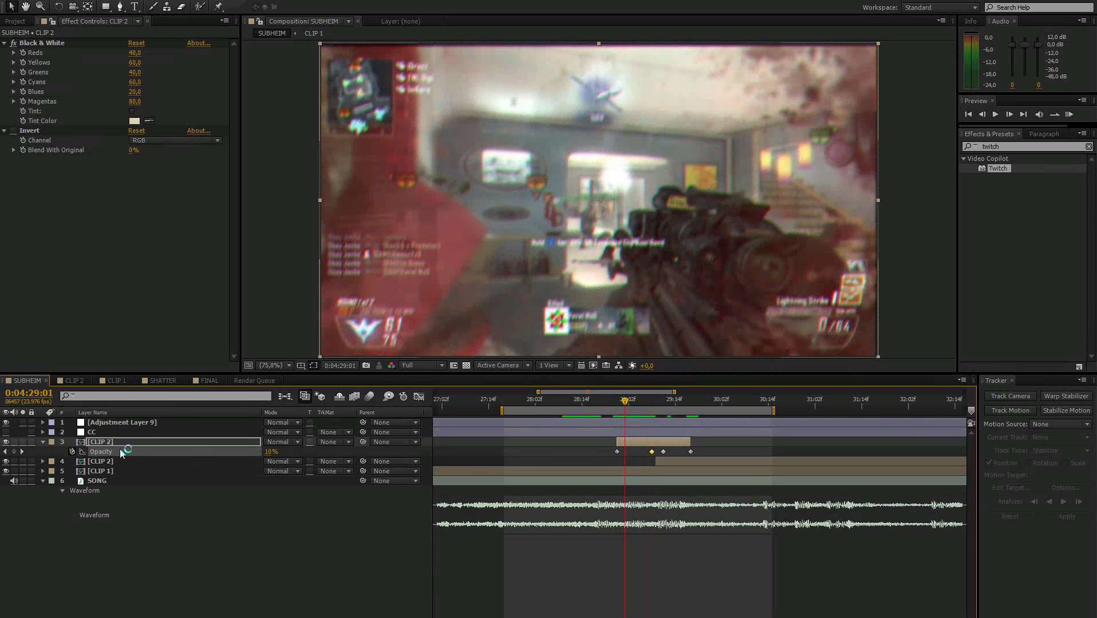
click(13, 452)
key(Page_Down)
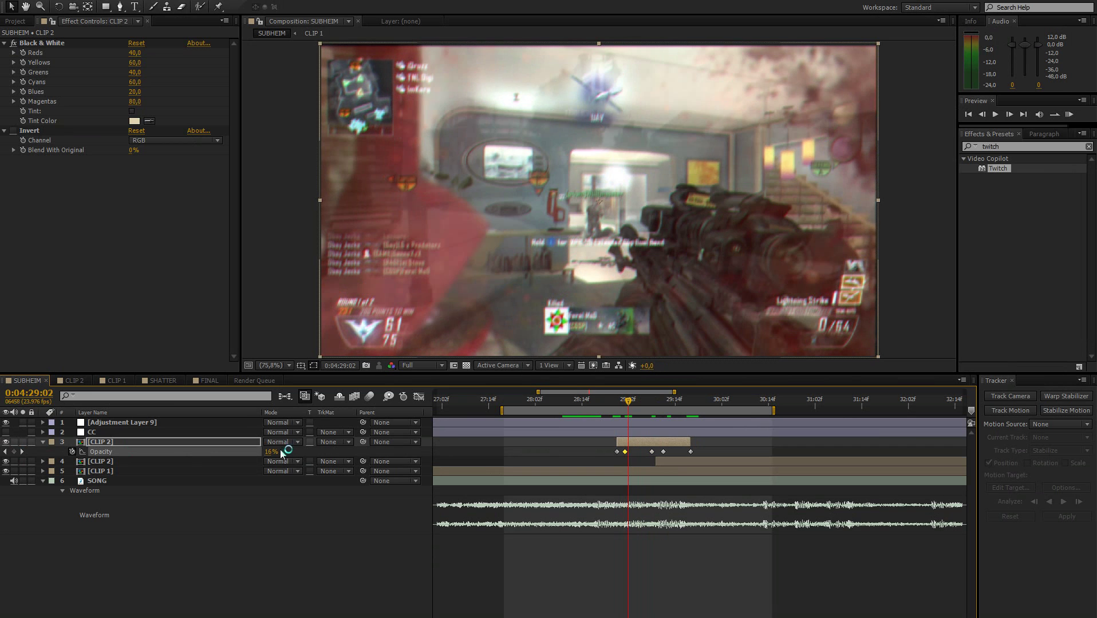
key(Page_Down)
drag(271, 458, 269, 452)
key(Page_Down)
key(Page_Down)
key(Page_Down)
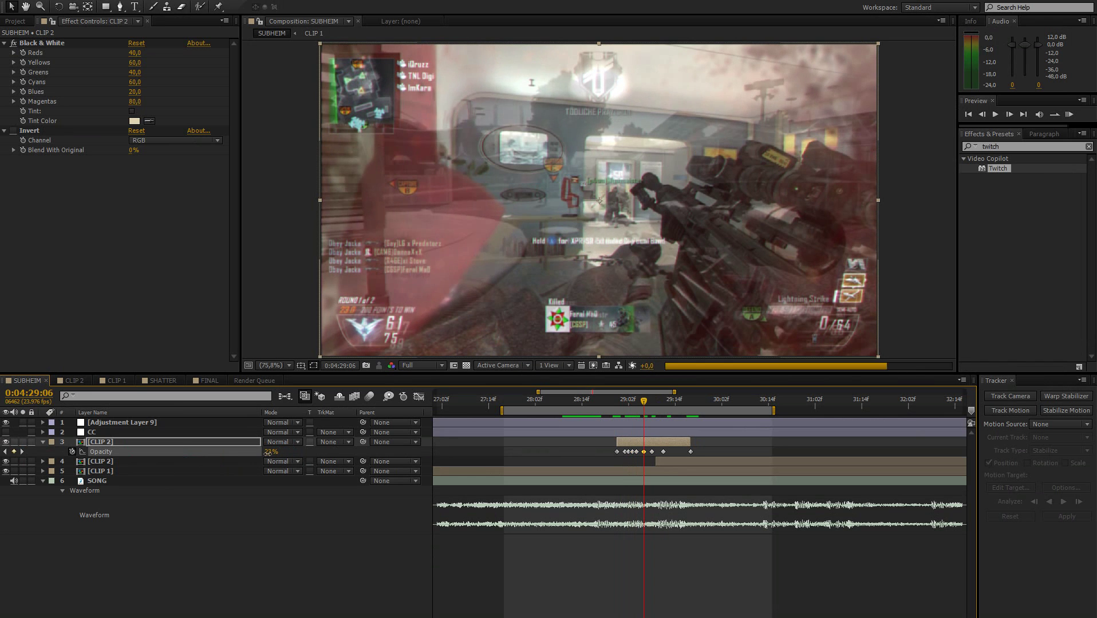
key(Page_Down)
key(Page_Down)
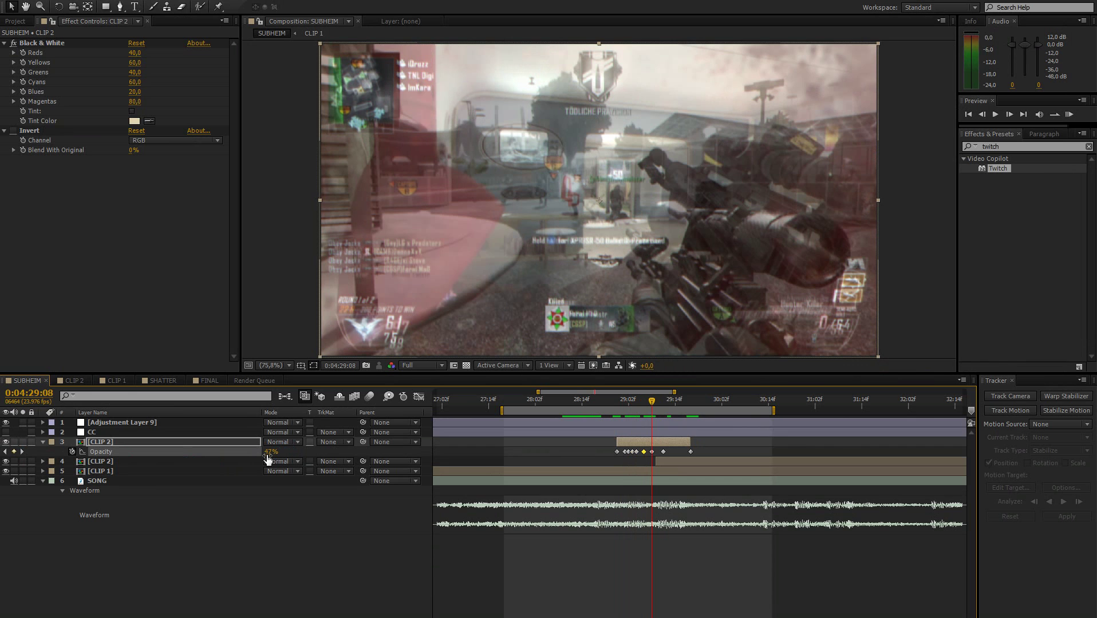
Disable the Twitch effect on Adjustment Layer 9 and apply the Displacement Map effect to the same layer.
drag(597, 408, 534, 408)
click(547, 403)
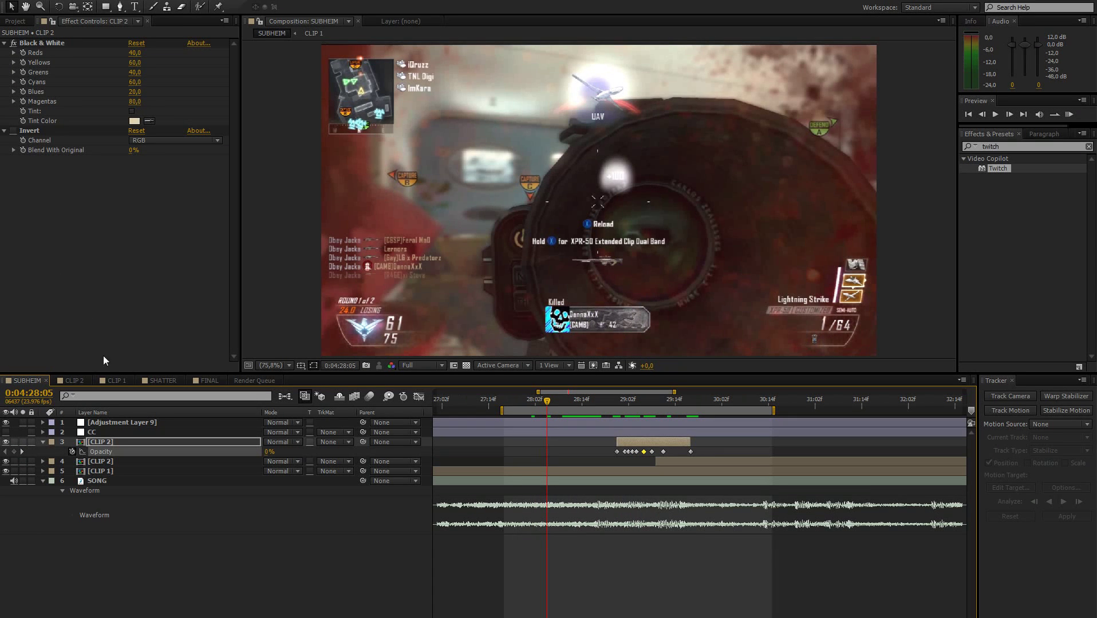
click(110, 424)
click(10, 45)
double_click(1033, 148)
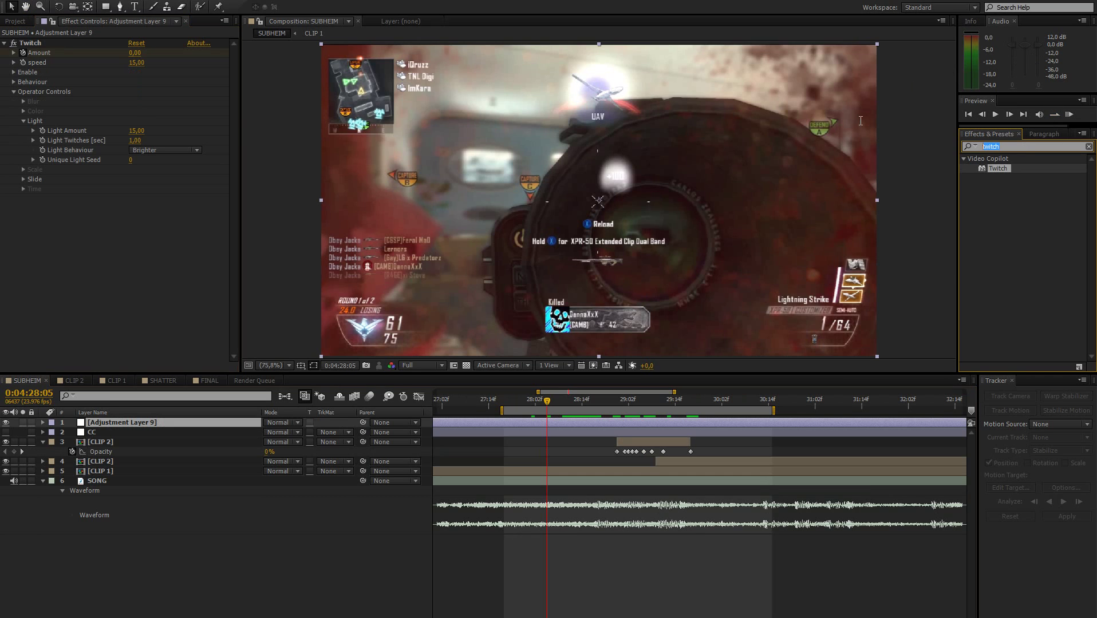
text(displace)
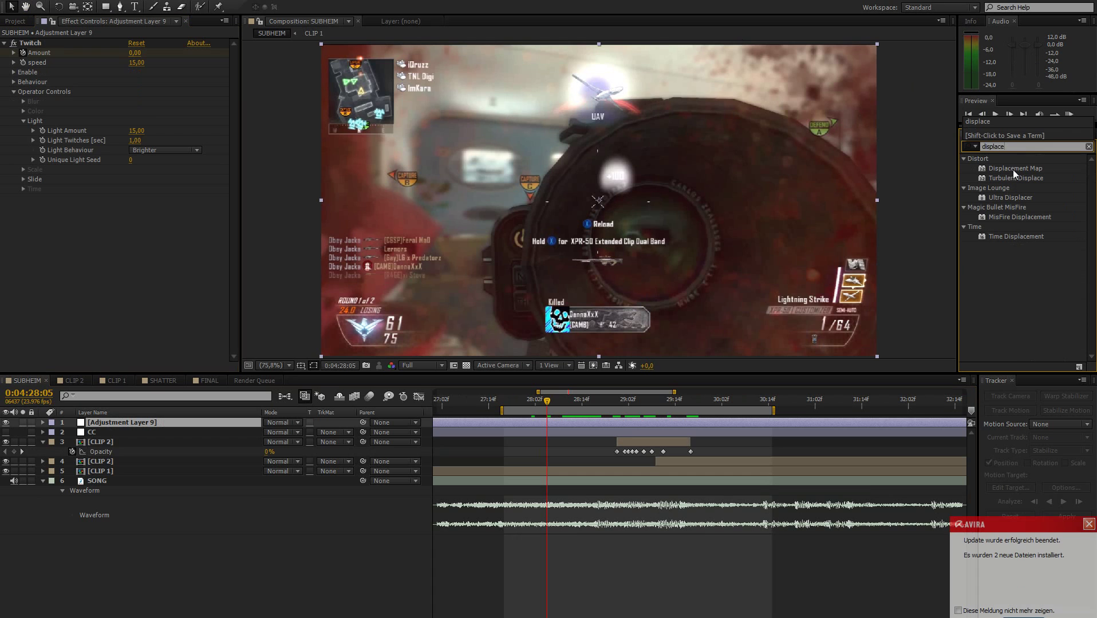
drag(1012, 169, 119, 423)
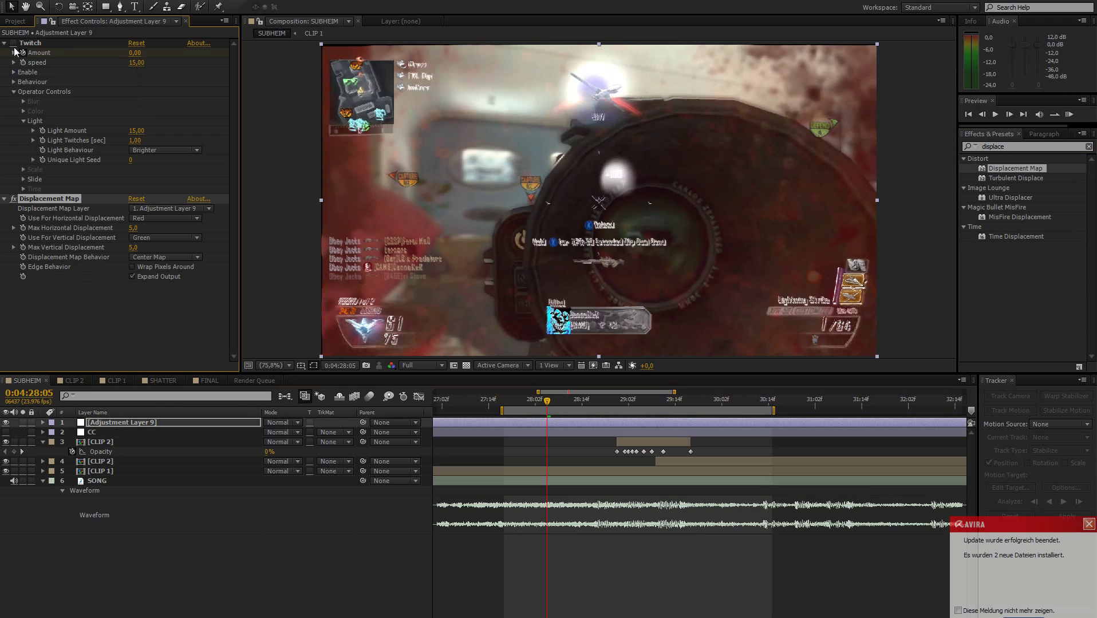
Turn on Wrap Pixels Around for Displacement Map and set Max Horizontal and Max Vertical Displacement to 9.
drag(135, 228, 193, 235)
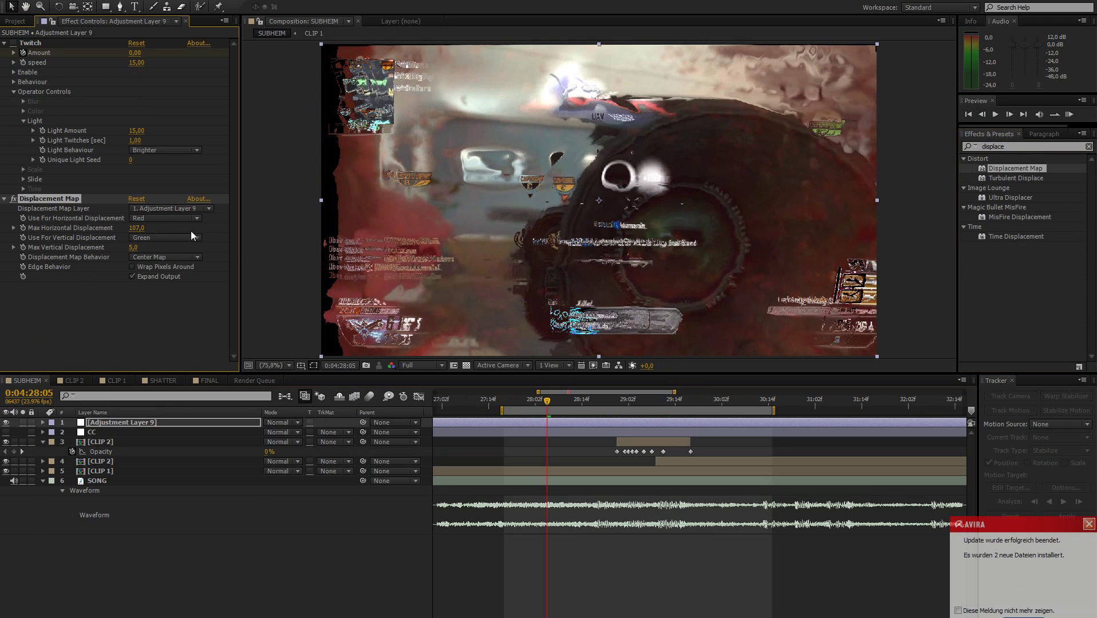
click(133, 267)
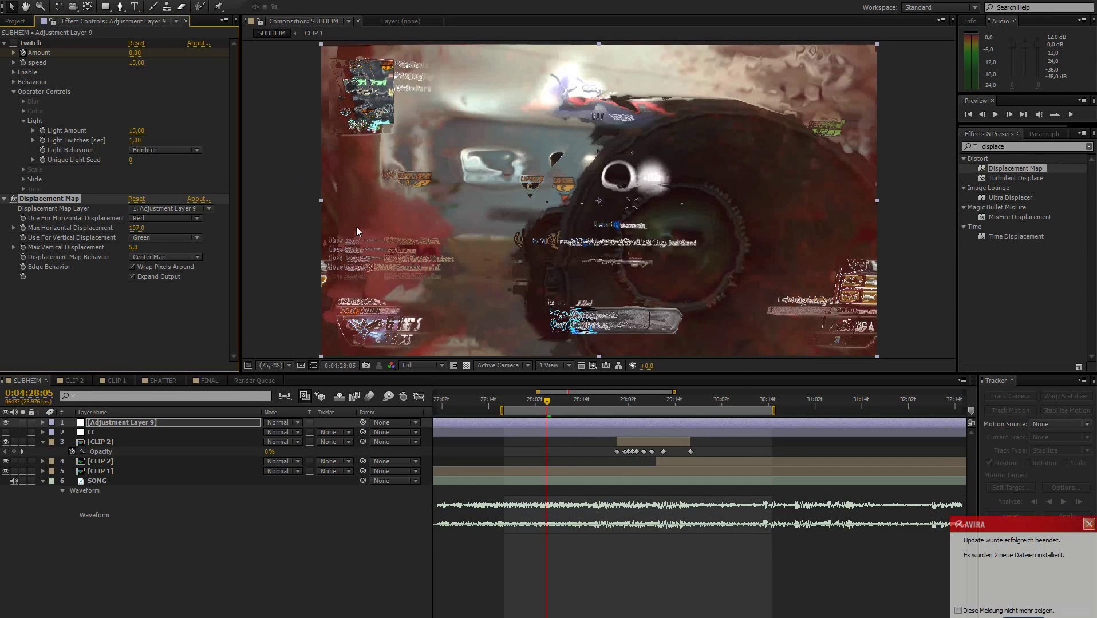
click(138, 228)
click(133, 248)
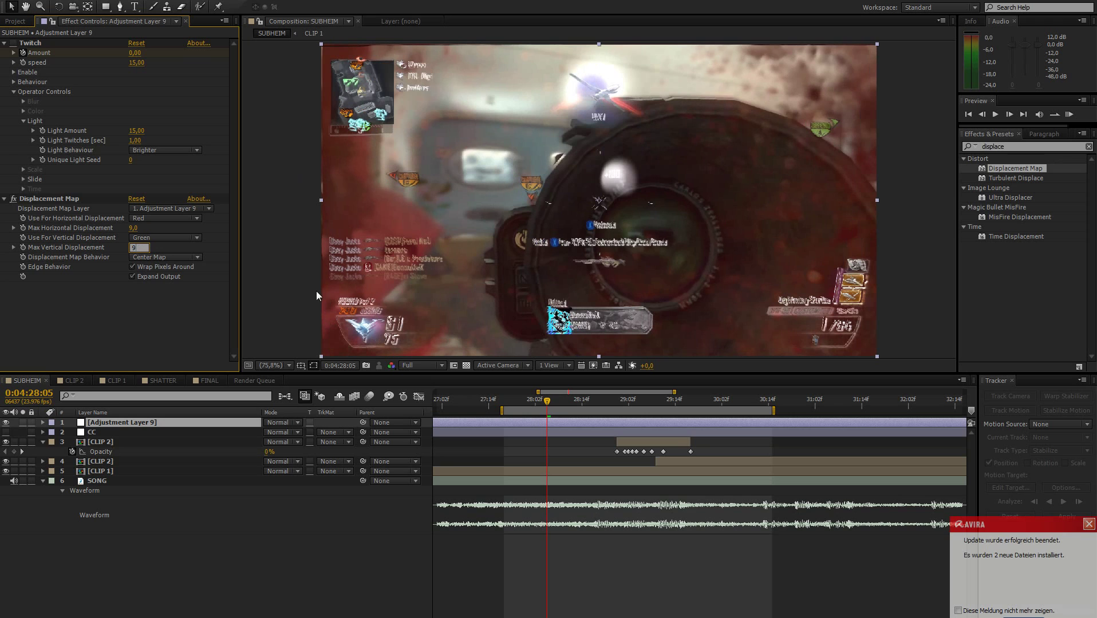
Set Max Horizontal and Max Vertical Displacement to 0 at 0:04:28:18 and start keyframing both.
drag(554, 403, 597, 404)
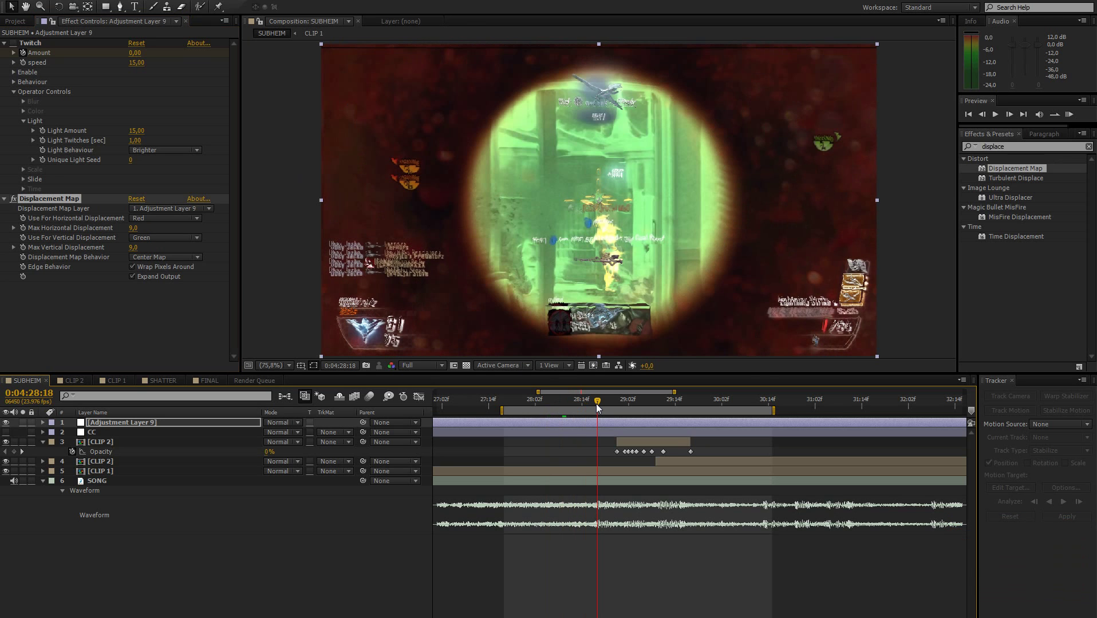
click(133, 232)
click(133, 228)
text(0)
key(Tab)
text(0)
key(Return)
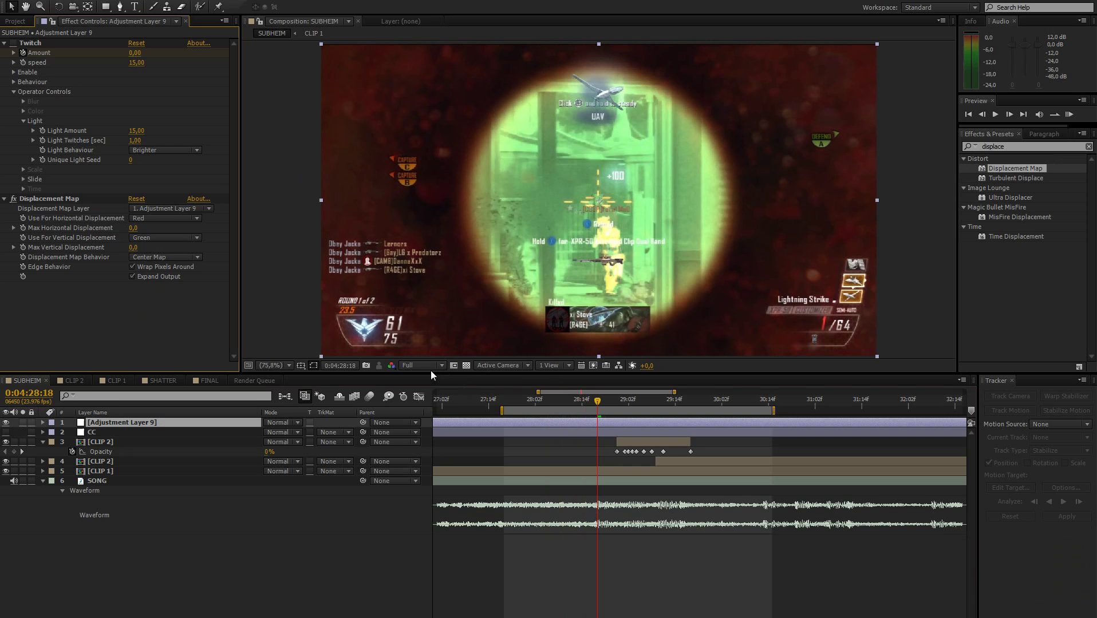
click(24, 227)
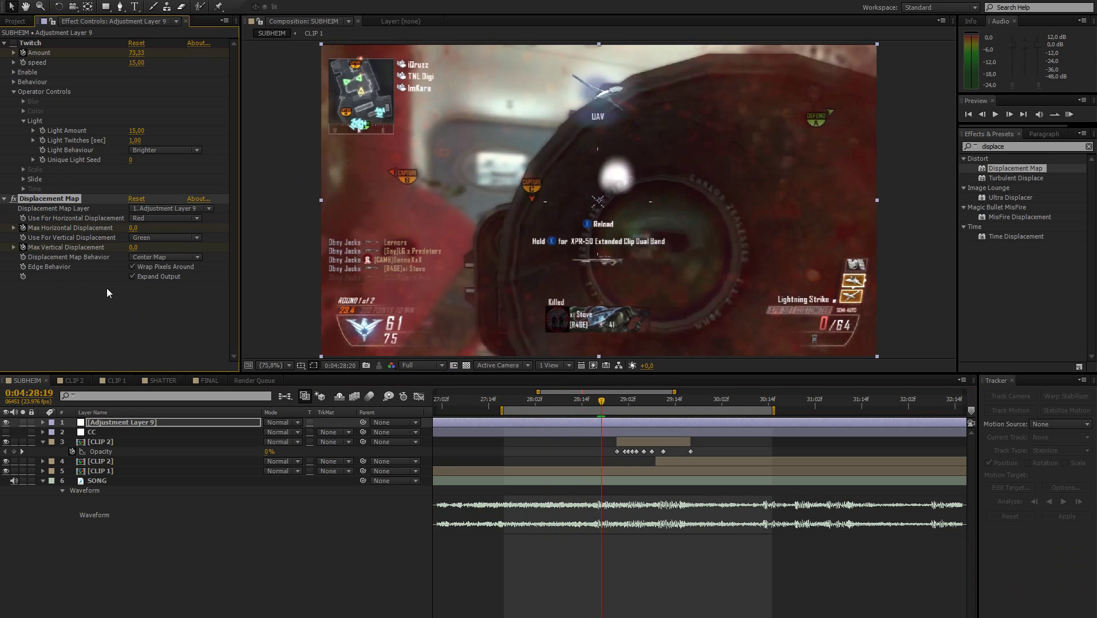
Keyframe the displacement at 34 horizontal and 25 vertical at 0:04:28:21, and at 0 for both at 0:04:29:04.
drag(131, 228, 150, 248)
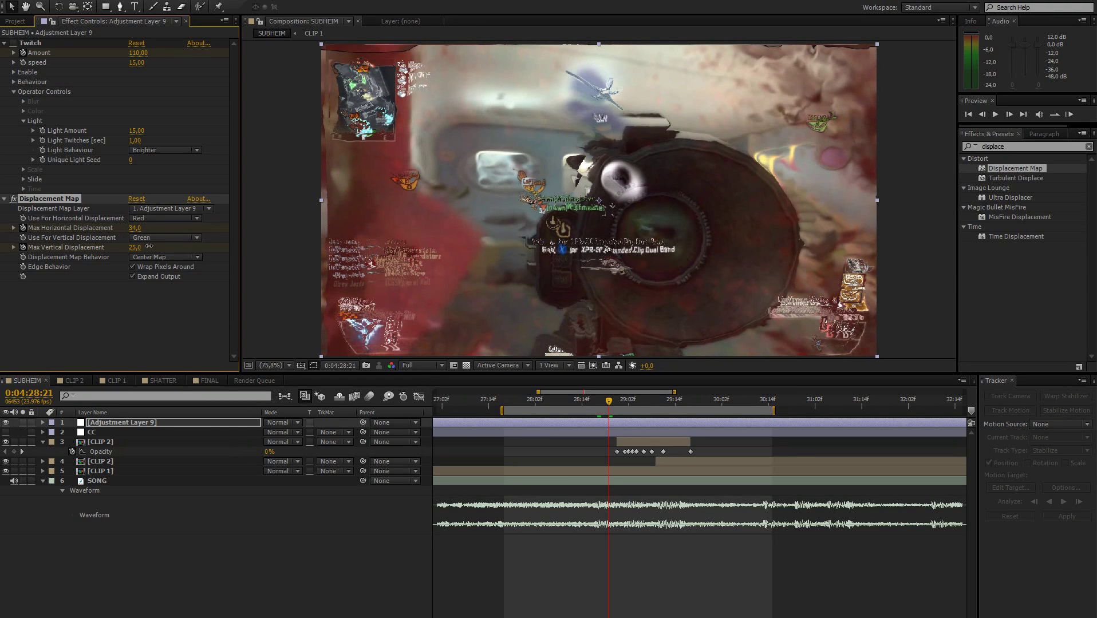
drag(626, 407, 636, 405)
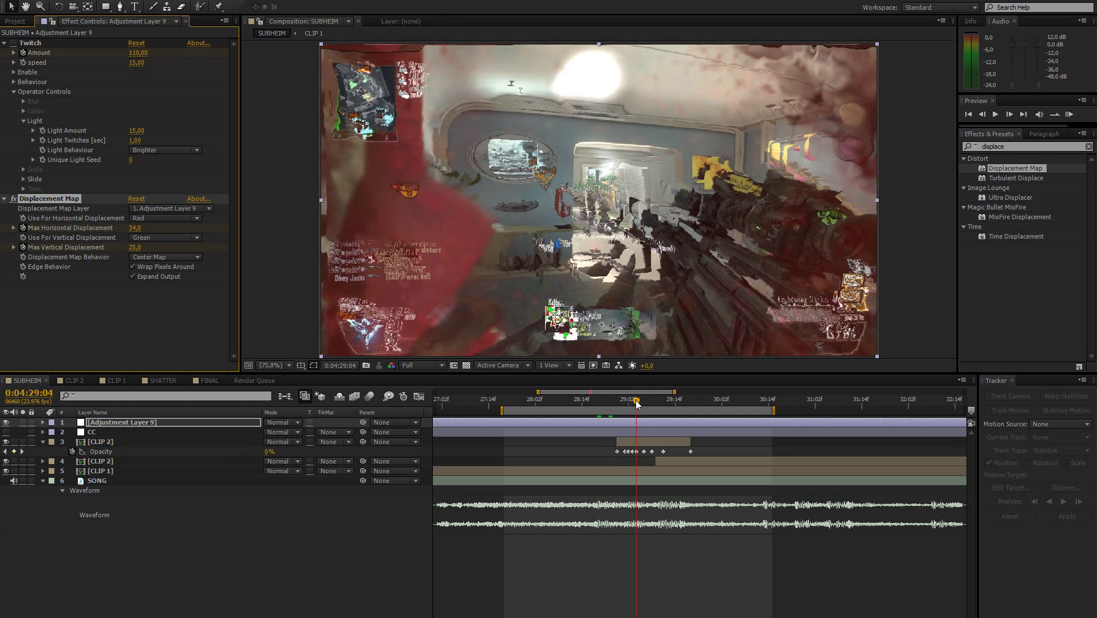
click(130, 229)
text(0)
click(137, 247)
text(0)
key(Return)
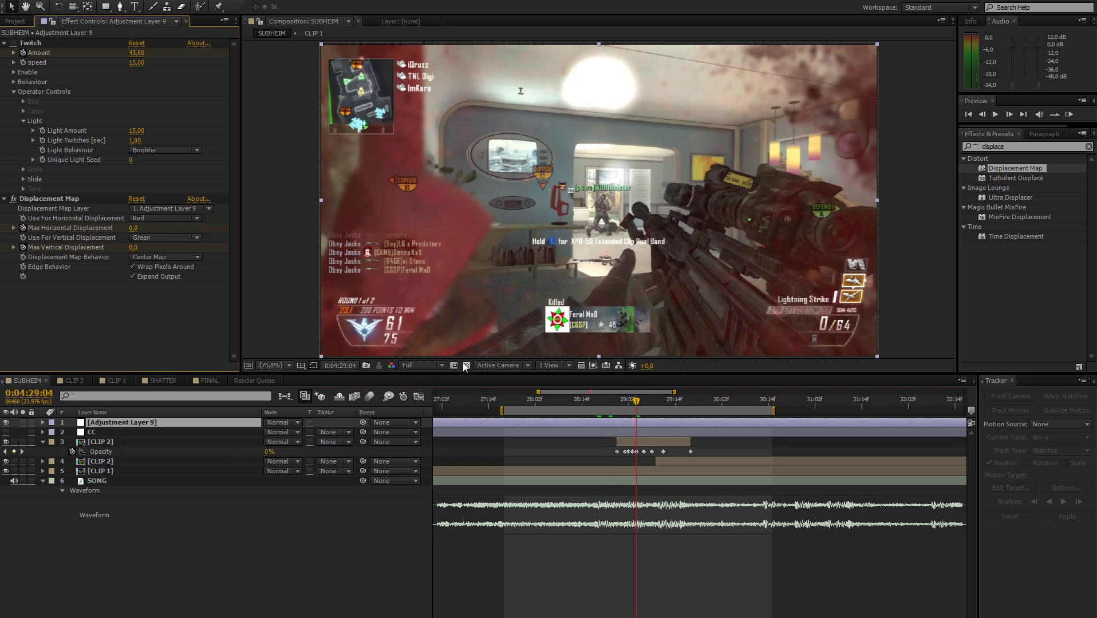
Add holding displacement keyframes at 0:04:29:09 and keyframe 14 horizontal and 12 vertical at 0:04:29:11.
drag(638, 401, 656, 394)
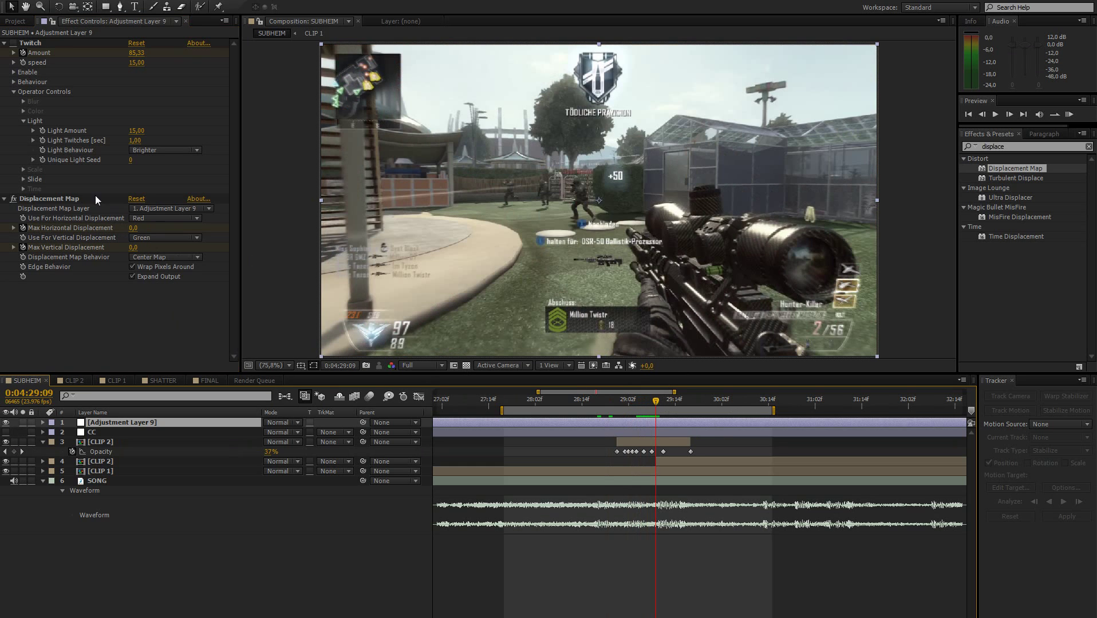
key(u)
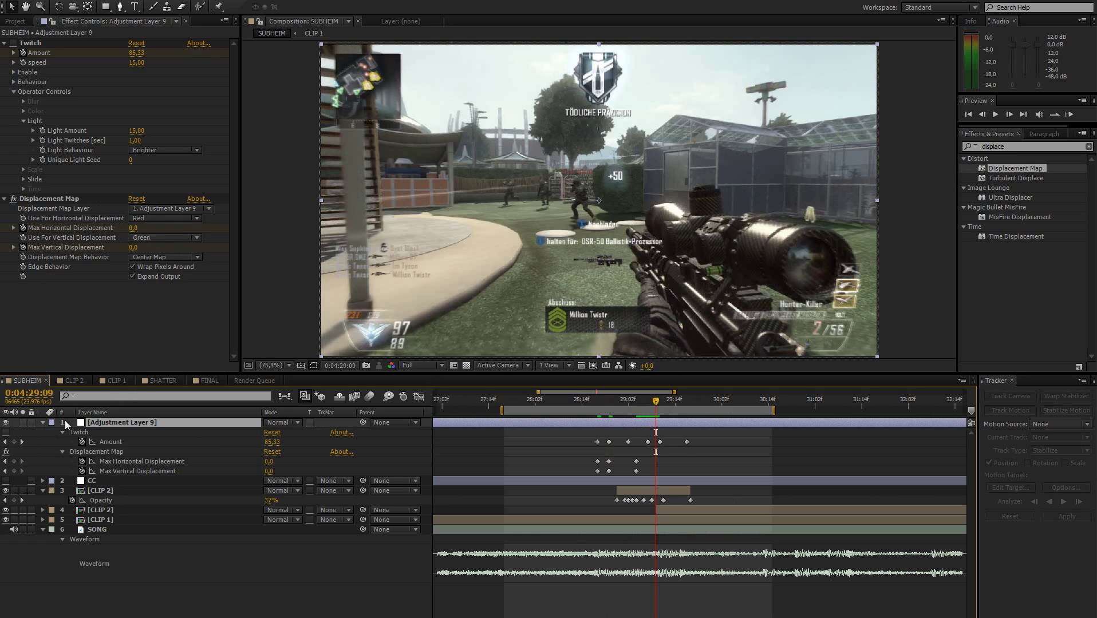
click(14, 461)
click(14, 471)
key(Page_Down)
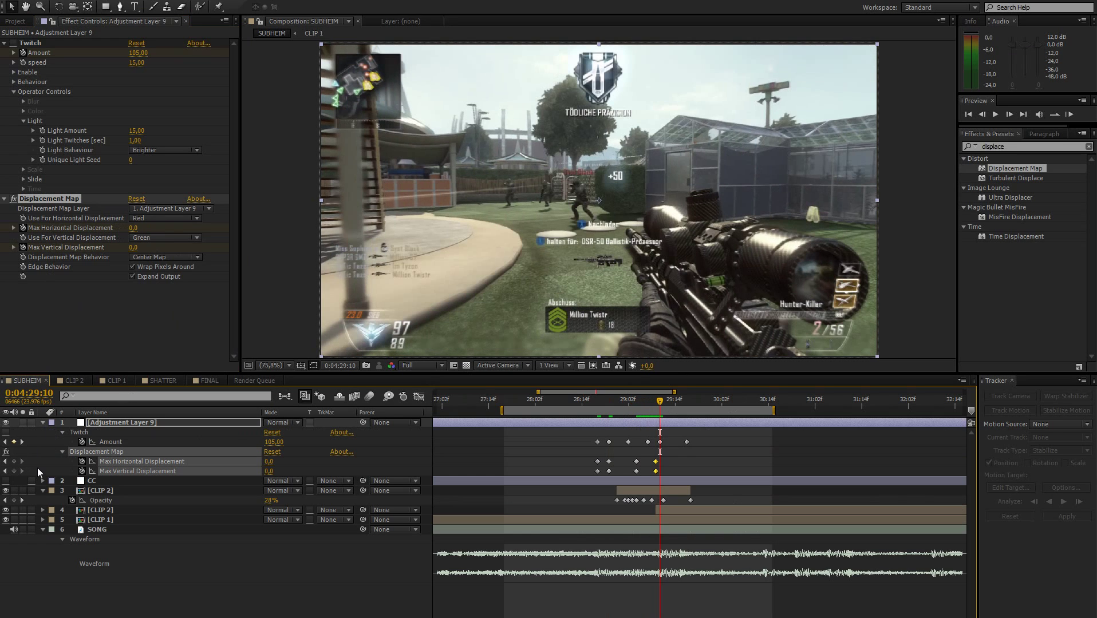
key(Page_Down)
drag(131, 229, 136, 248)
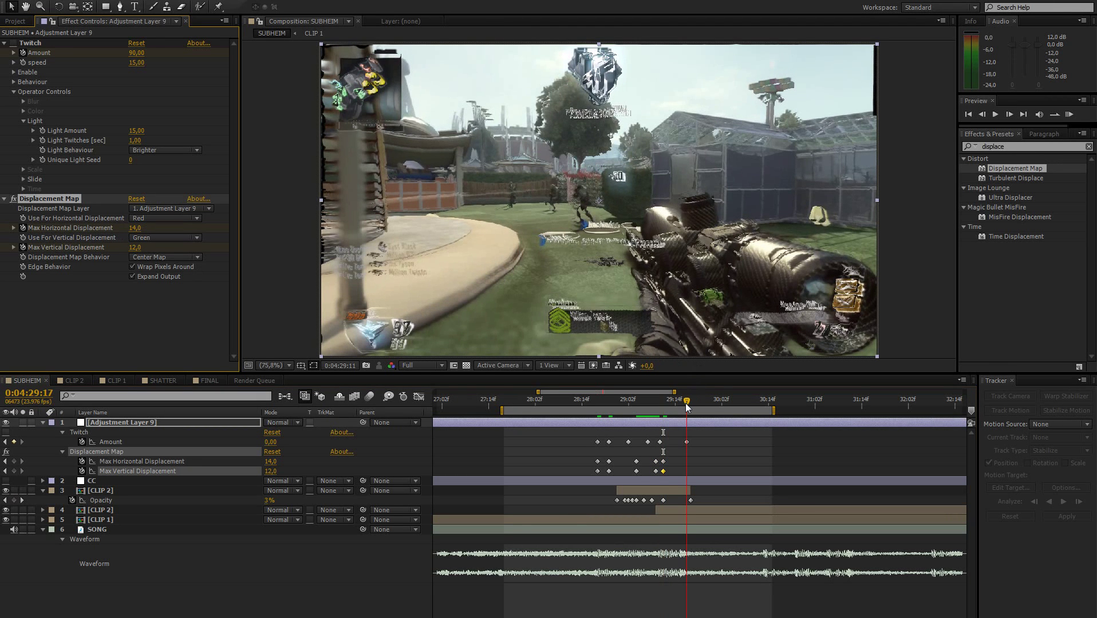
Keyframe Max Horizontal and Max Vertical Displacement back to 0 at 0:04:29:17.
click(686, 400)
click(136, 229)
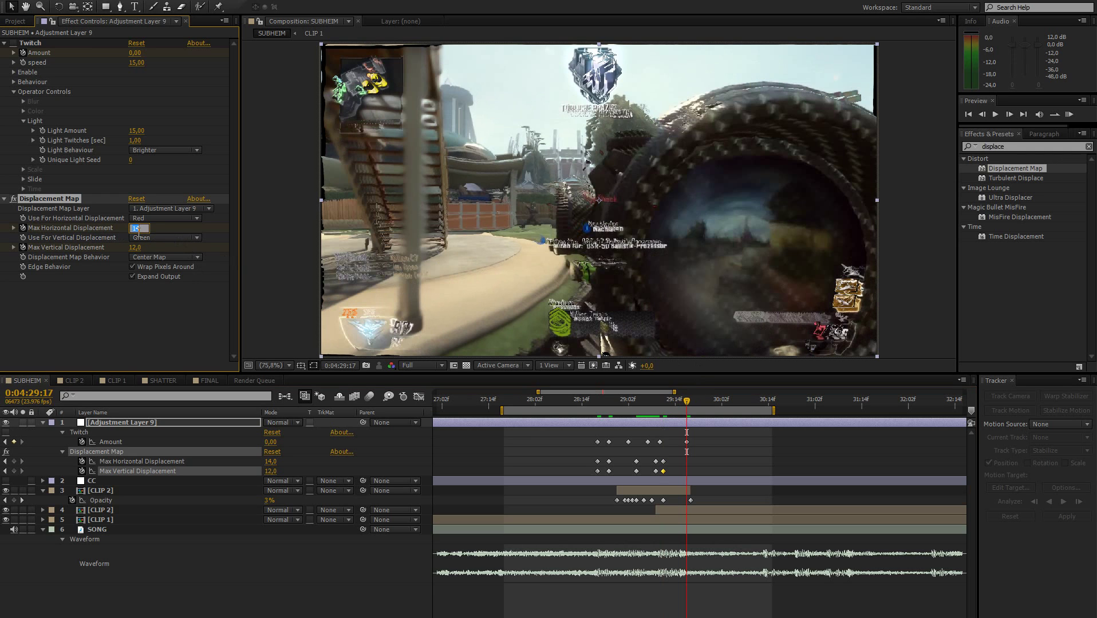
key(Return)
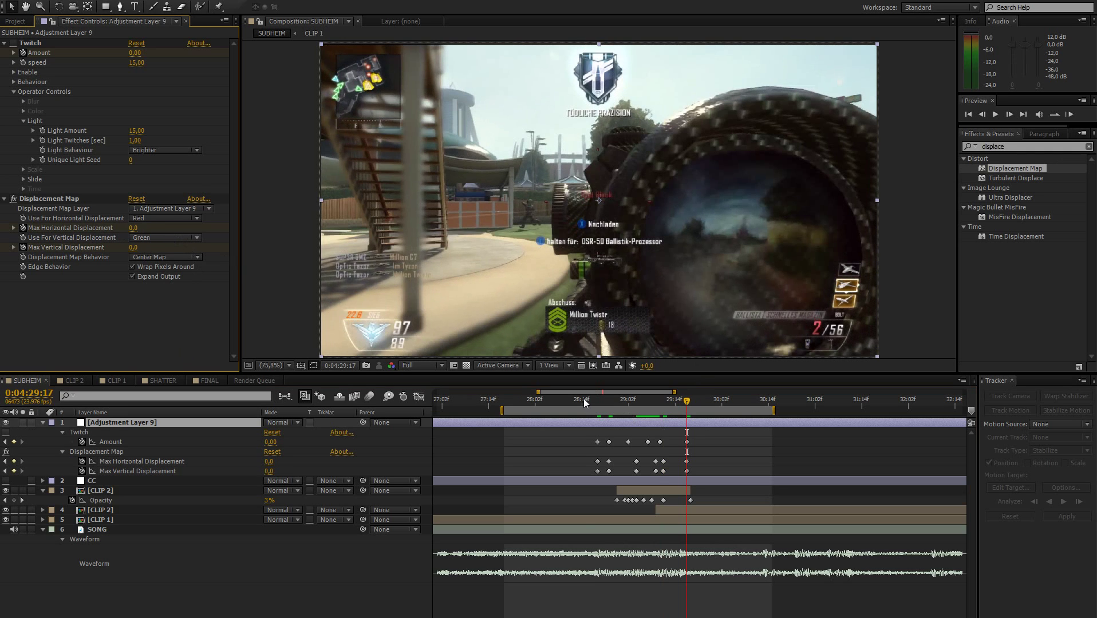
Preview the transition with the keyframed displacement from about 0:04:28:14.
click(582, 398)
key(space)
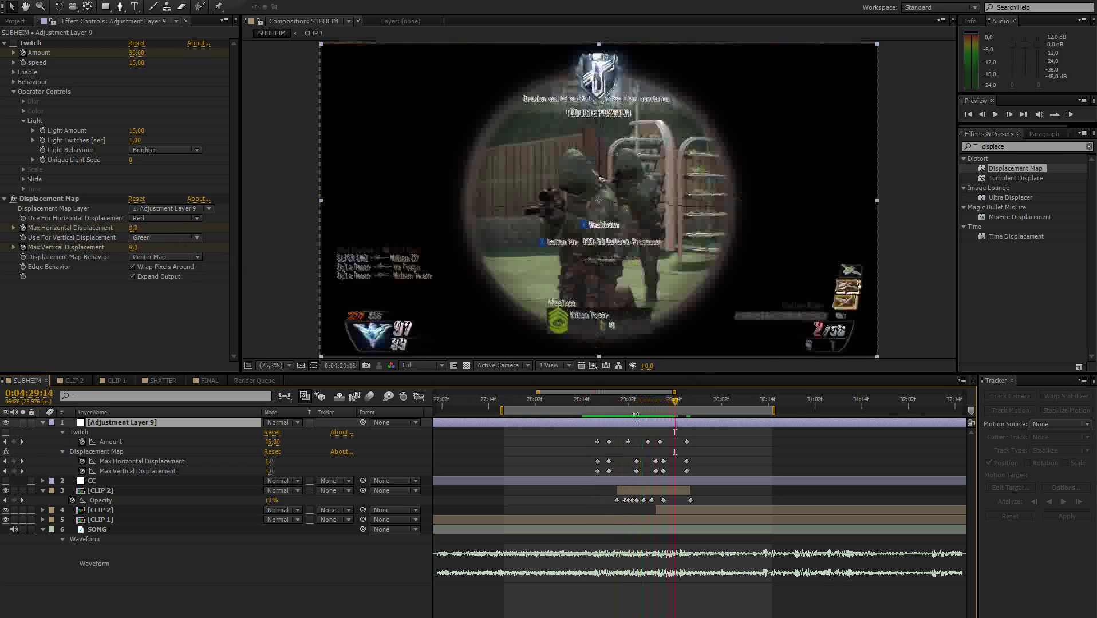
click(1068, 117)
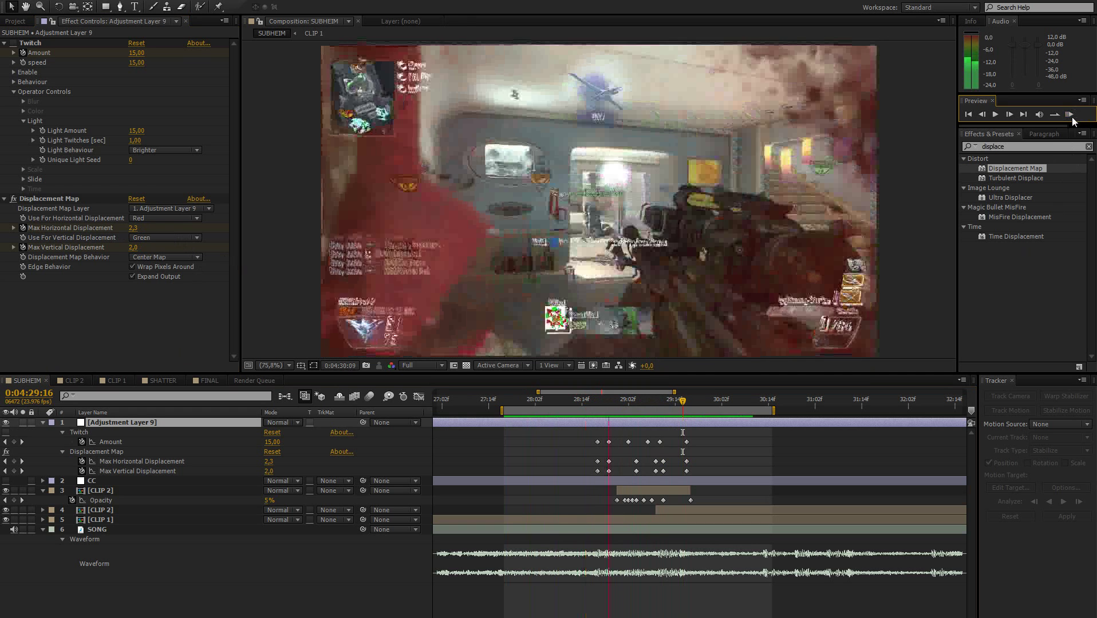
key(space)
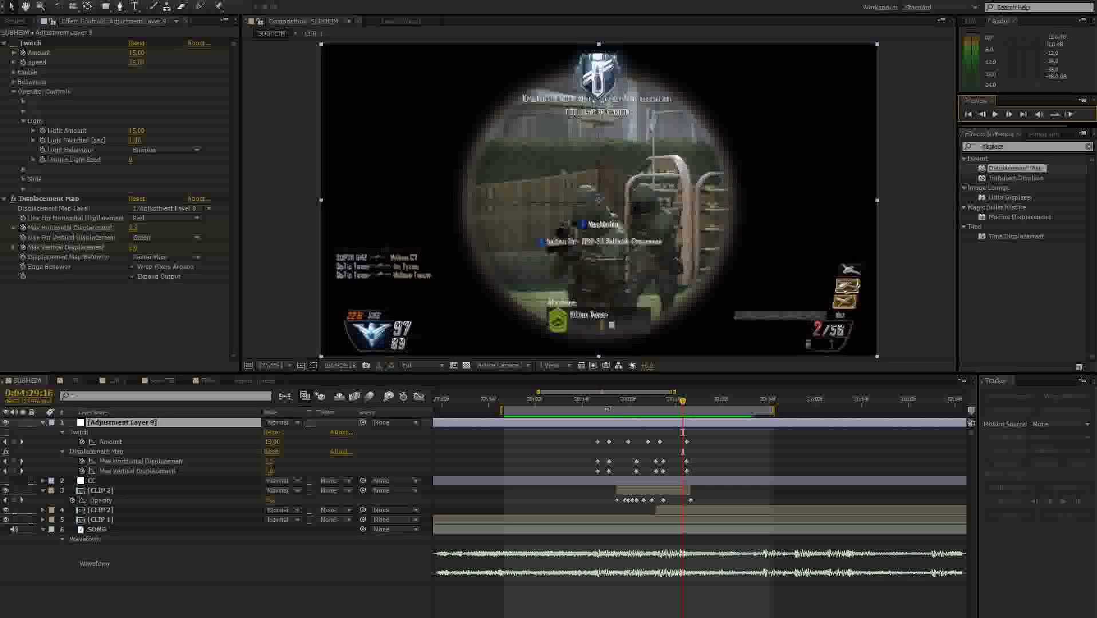
click(605, 399)
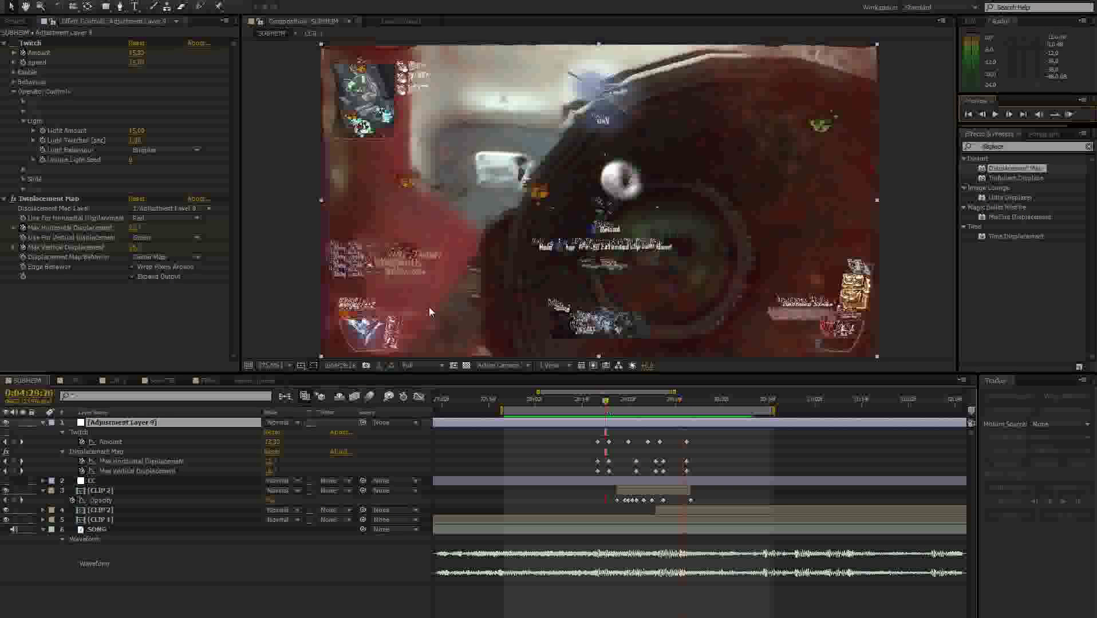
Re-enable the Twitch effect, check the combined distortion, and hide Adjustment Layer 9 with its effects collapsed.
click(14, 43)
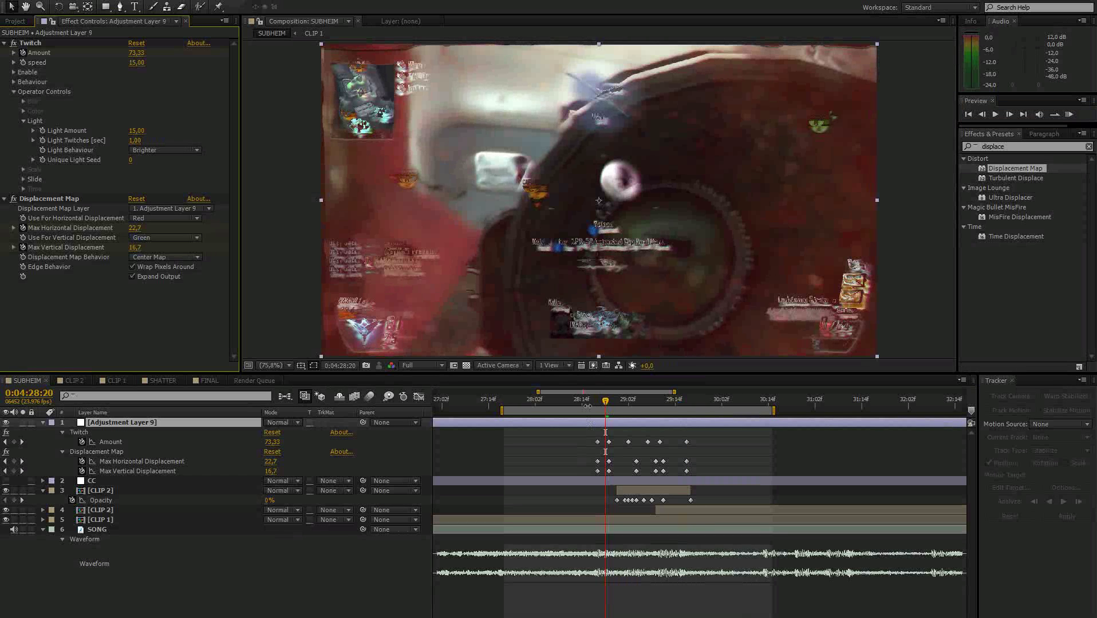
drag(595, 401, 636, 402)
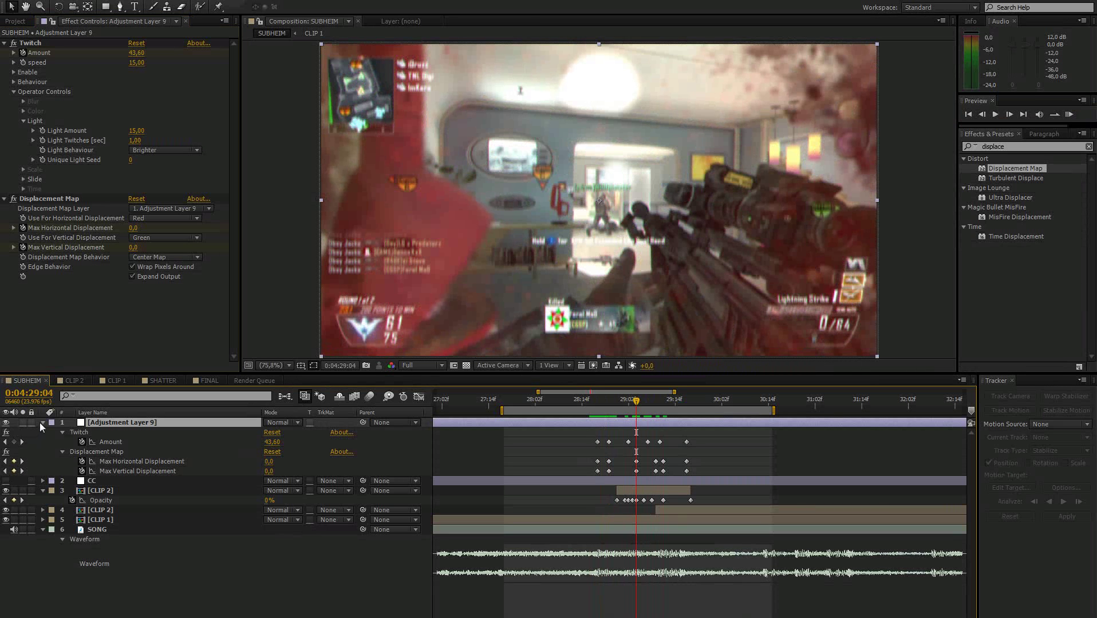
click(4, 44)
click(4, 53)
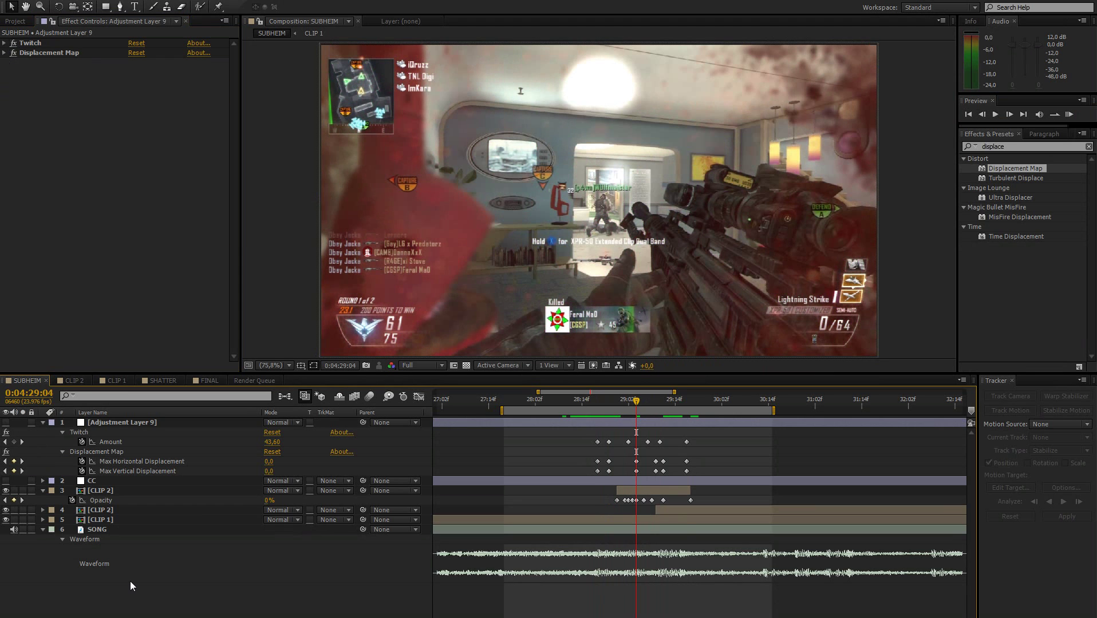
Create a new adjustment layer on top of the stack and collapse Adjustment Layer 9's keyframed properties.
key(ctrl+alt+y)
click(278, 424)
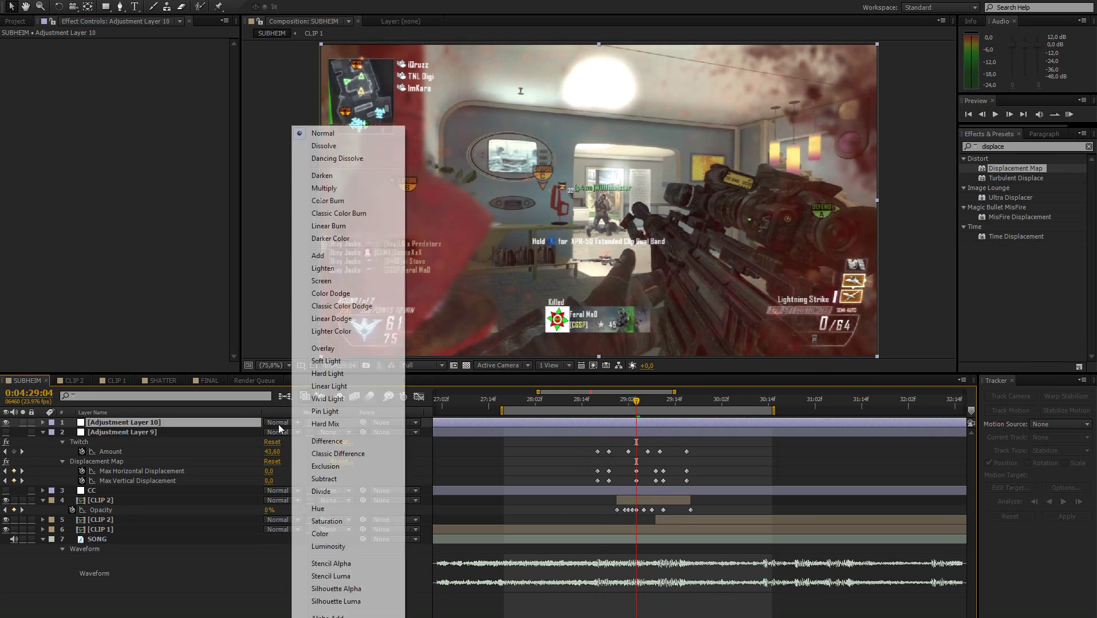
click(144, 435)
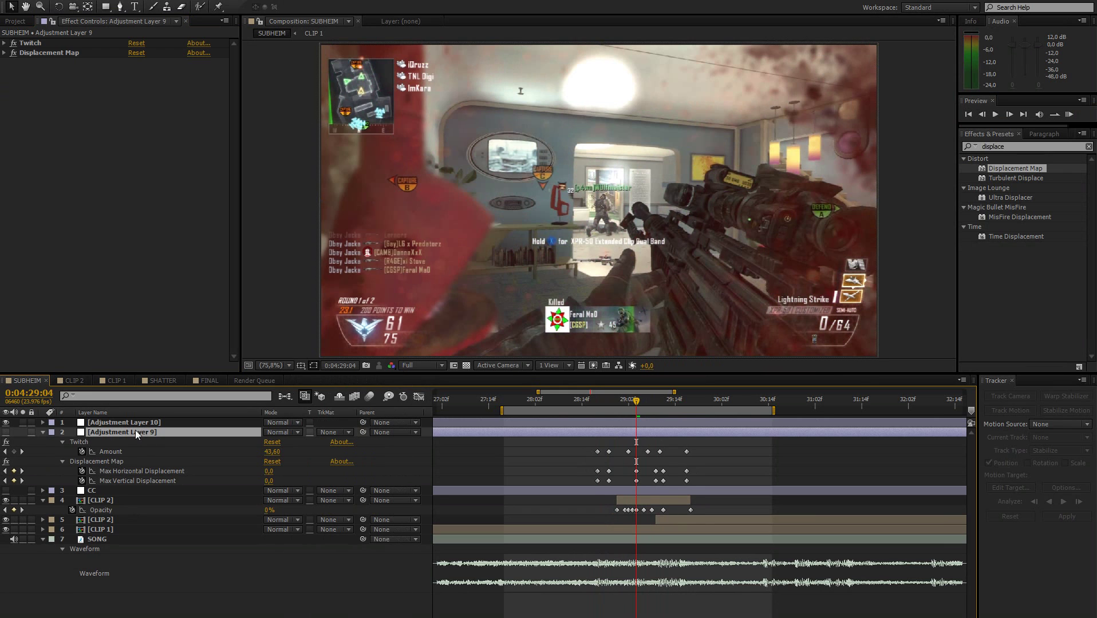
click(43, 432)
click(101, 422)
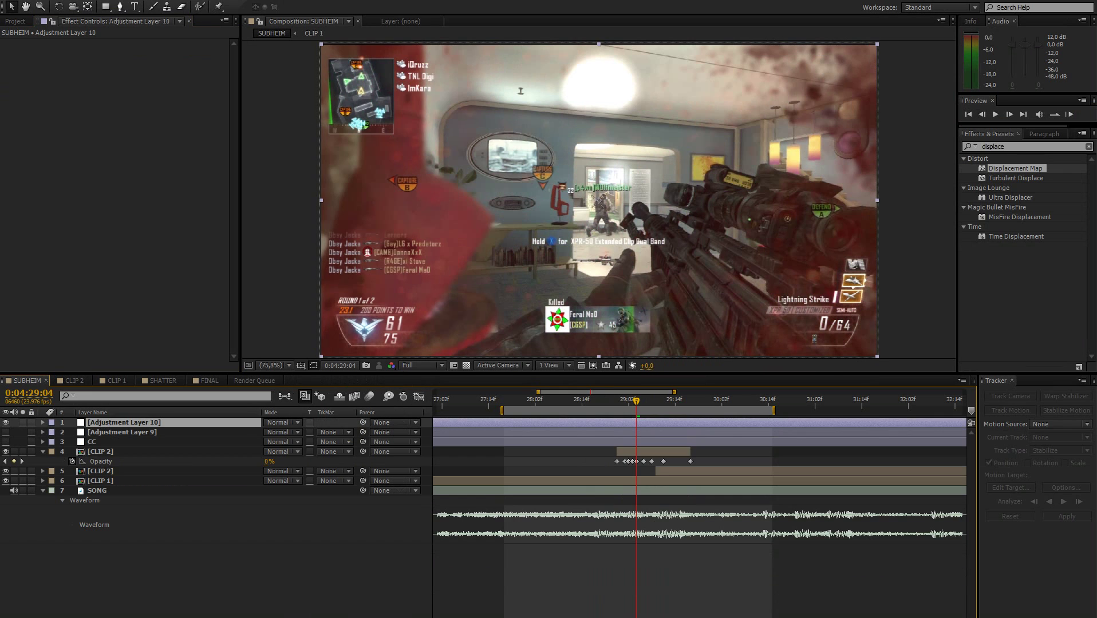
Find the Magnify effect and apply it to Adjustment Layer 10.
click(1009, 145)
double_click(1011, 147)
text(magni)
drag(1006, 219, 150, 423)
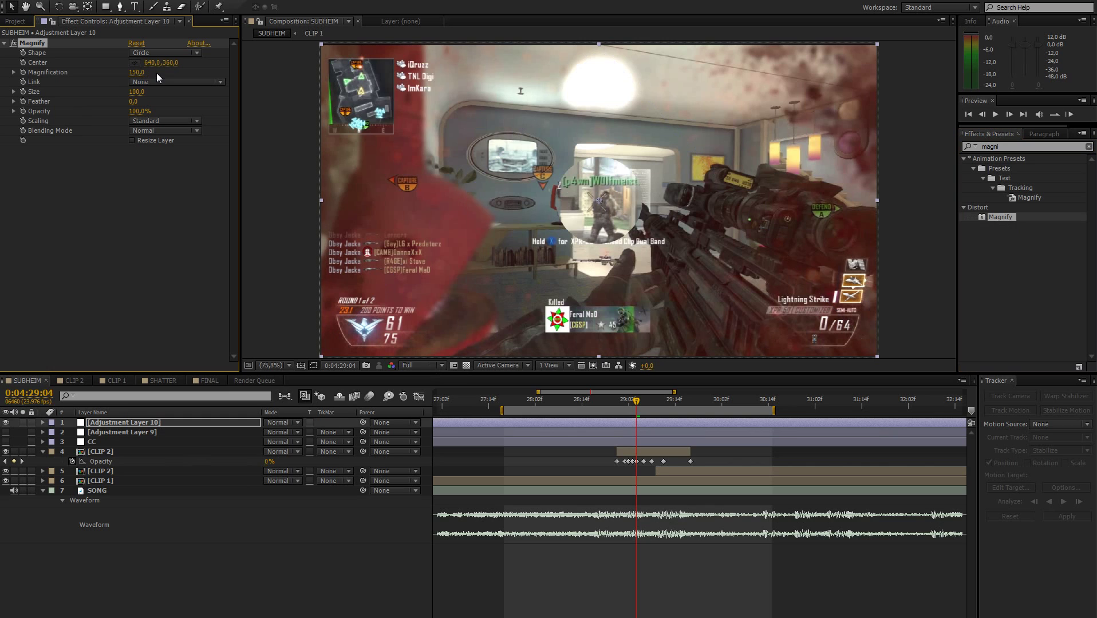
Set the Magnify Size to 1450 so it covers the frame, and the Magnification to 100.
click(137, 92)
text(247)
key(Return)
drag(239, 89, 872, 107)
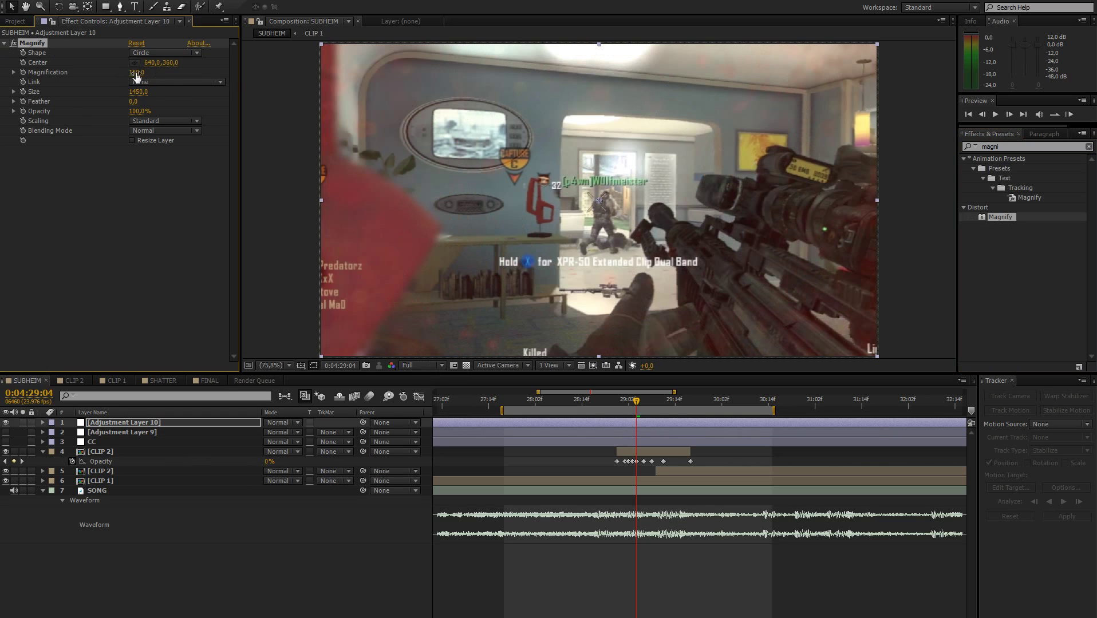
drag(137, 72, 38, 74)
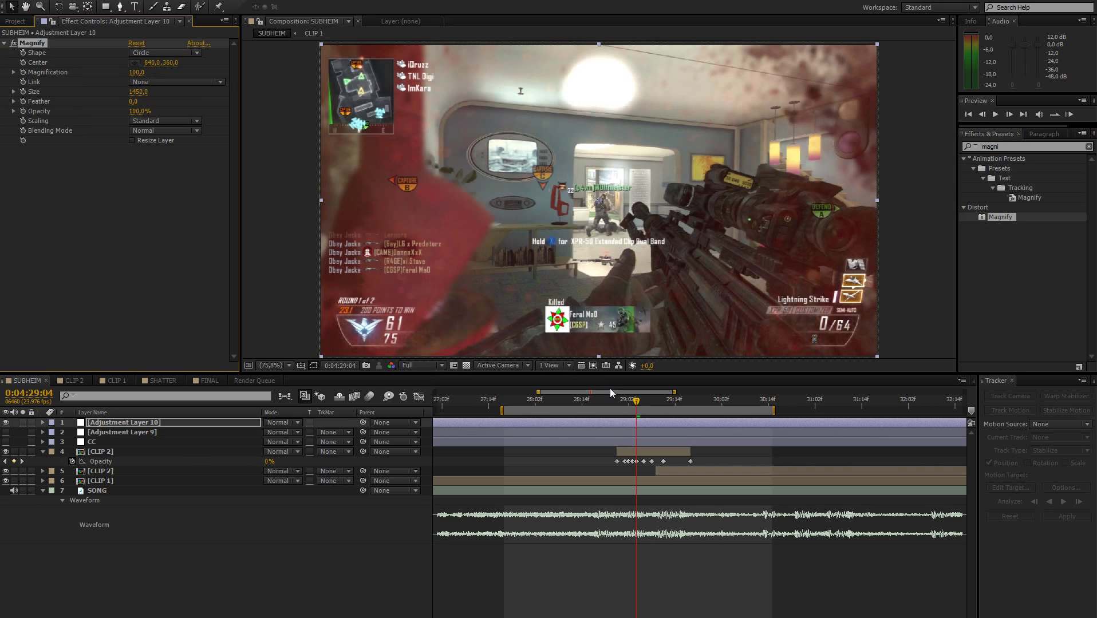
Start keyframing the Magnification at 100 at 0:04:29:03.
mouse_move(628, 405)
mouse_down()
mouse_move(657, 406)
mouse_move(612, 406)
mouse_up()
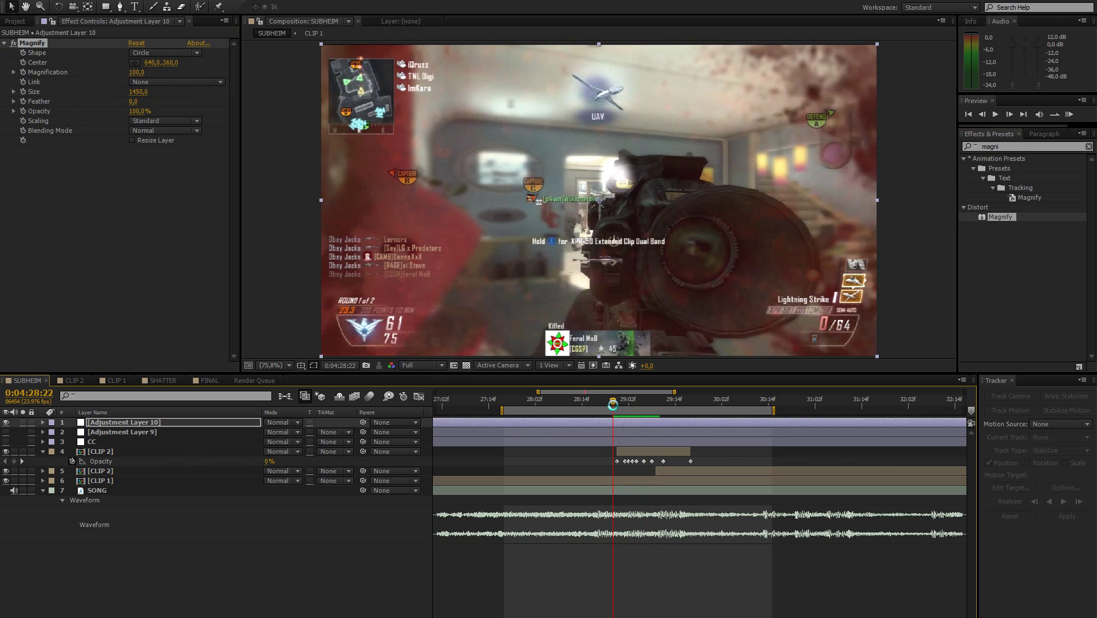
click(632, 400)
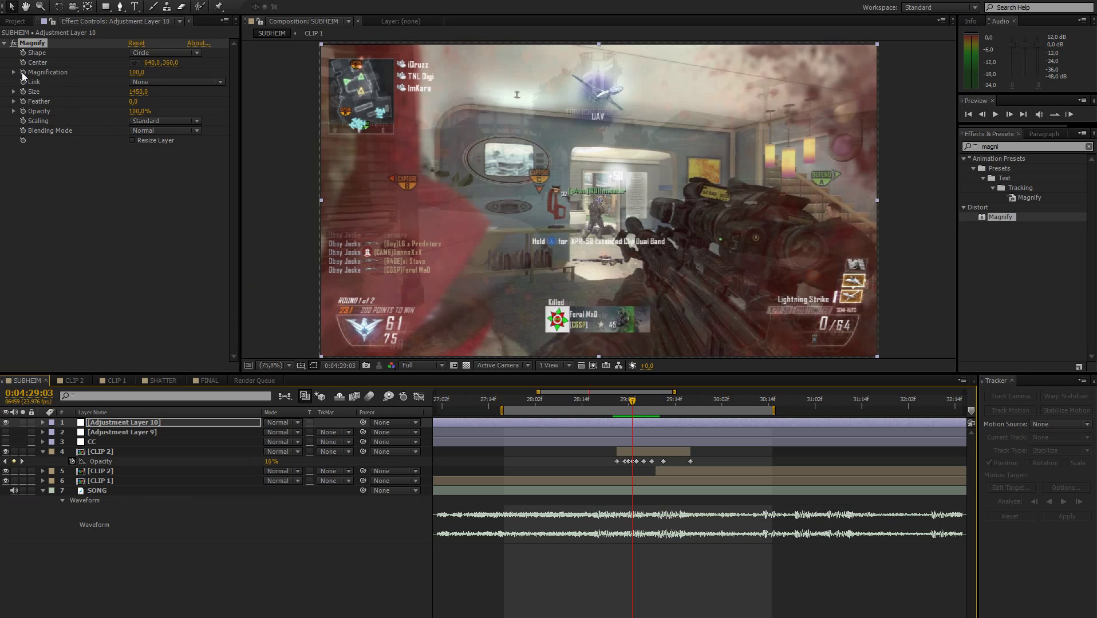
drag(136, 72, 52, 81)
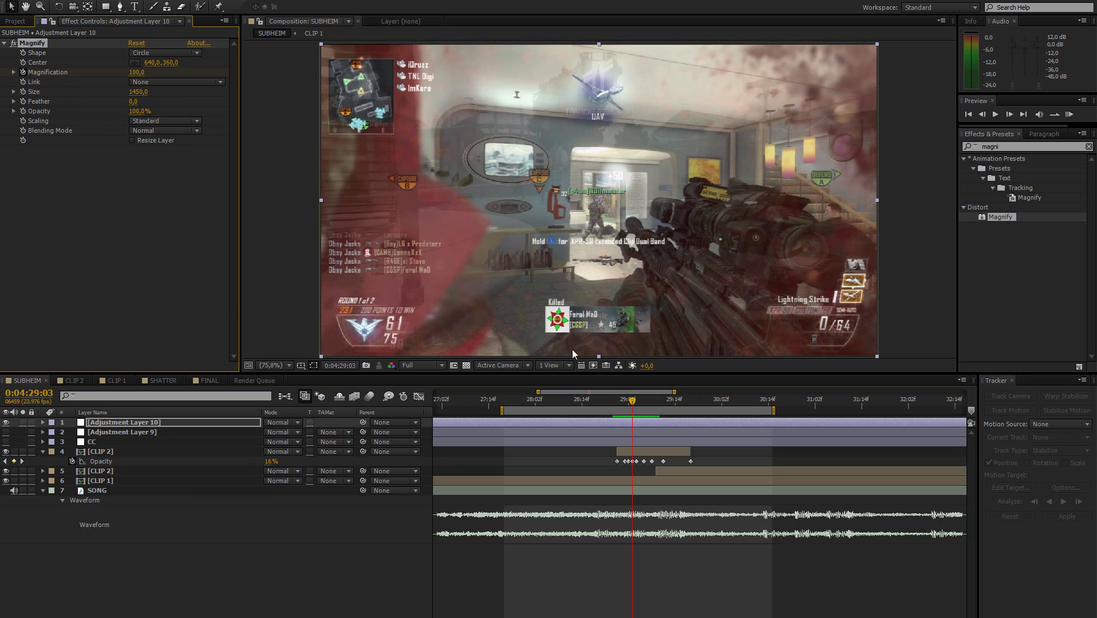
Keyframe the Magnification at 125 at 0:04:29:14 and at 100 at 0:04:29:18.
drag(647, 401, 675, 402)
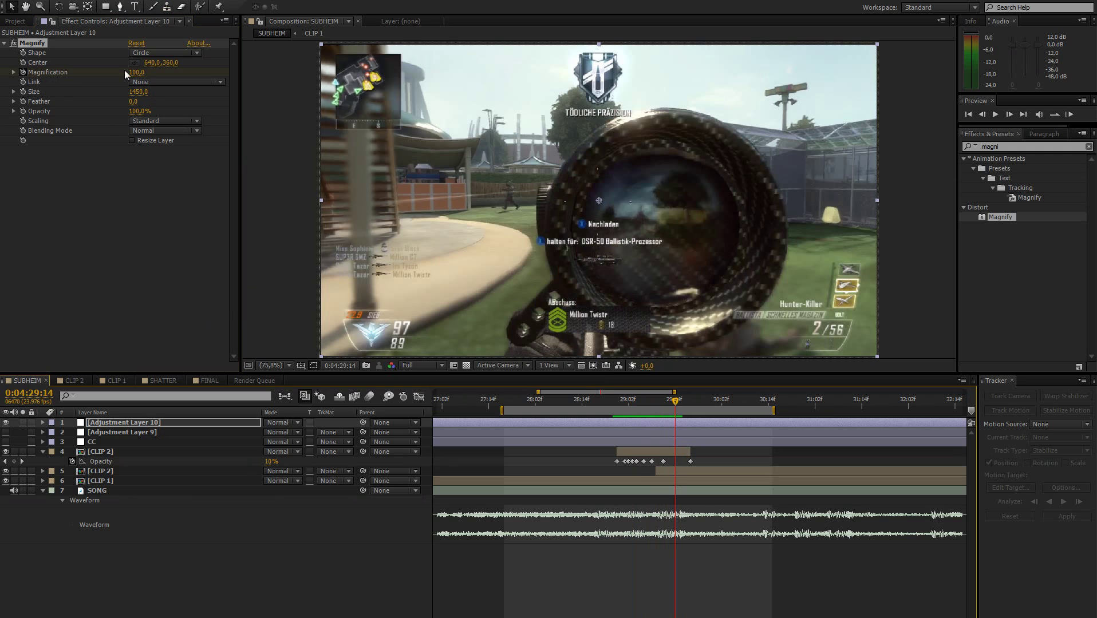
drag(140, 75, 154, 74)
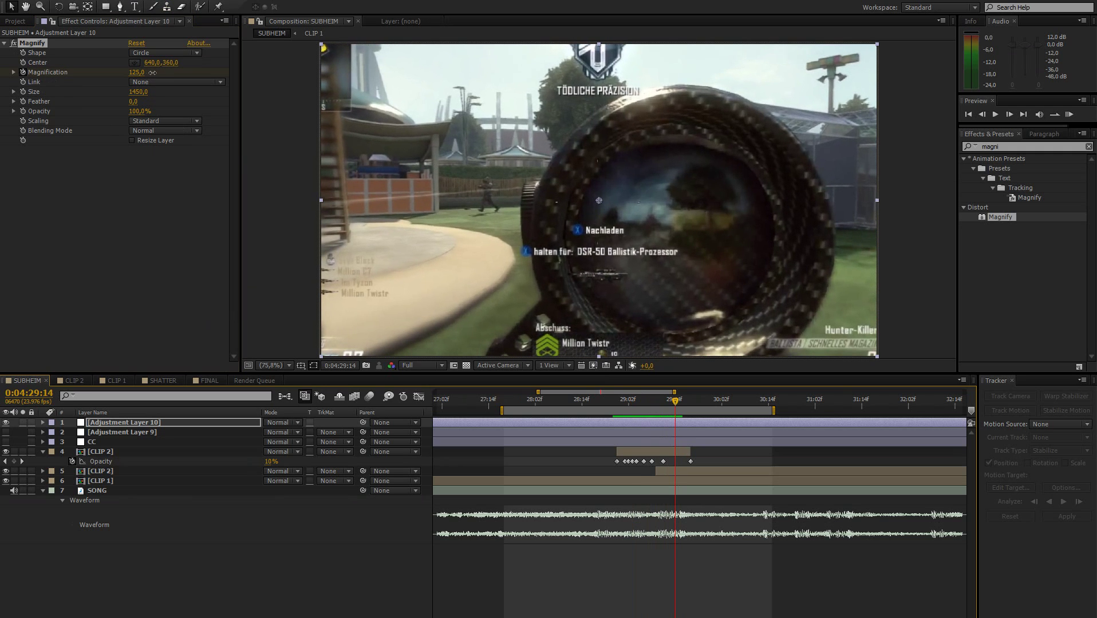
click(690, 402)
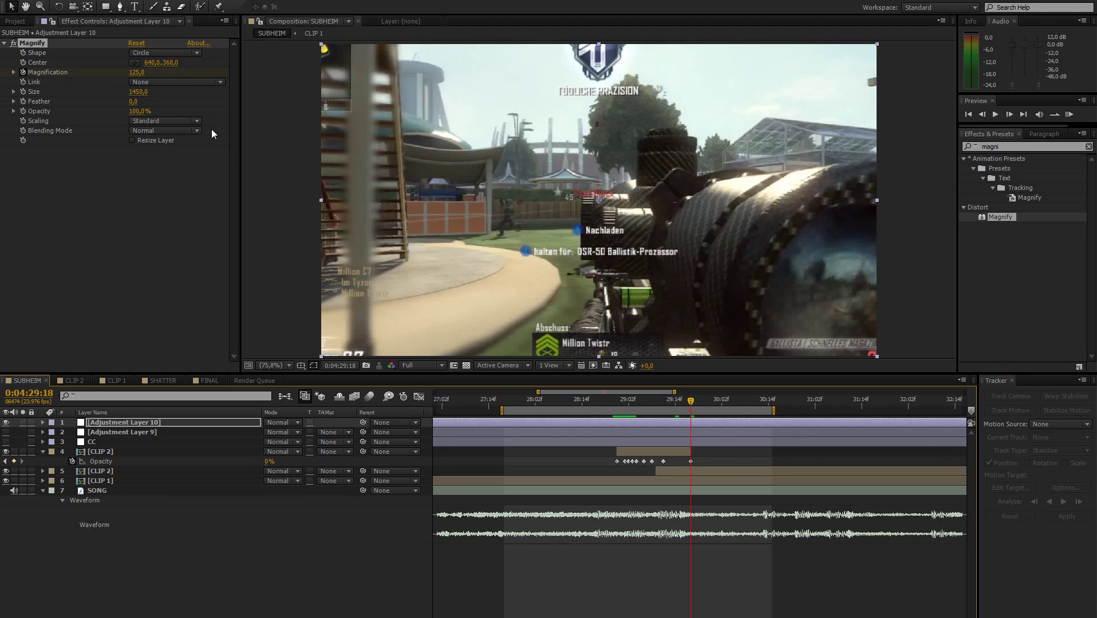
drag(139, 73, 2, 83)
Set Adjustment Layer 10's blending mode to Hue, judging the frame at 0:04:29:12.
drag(620, 402, 667, 402)
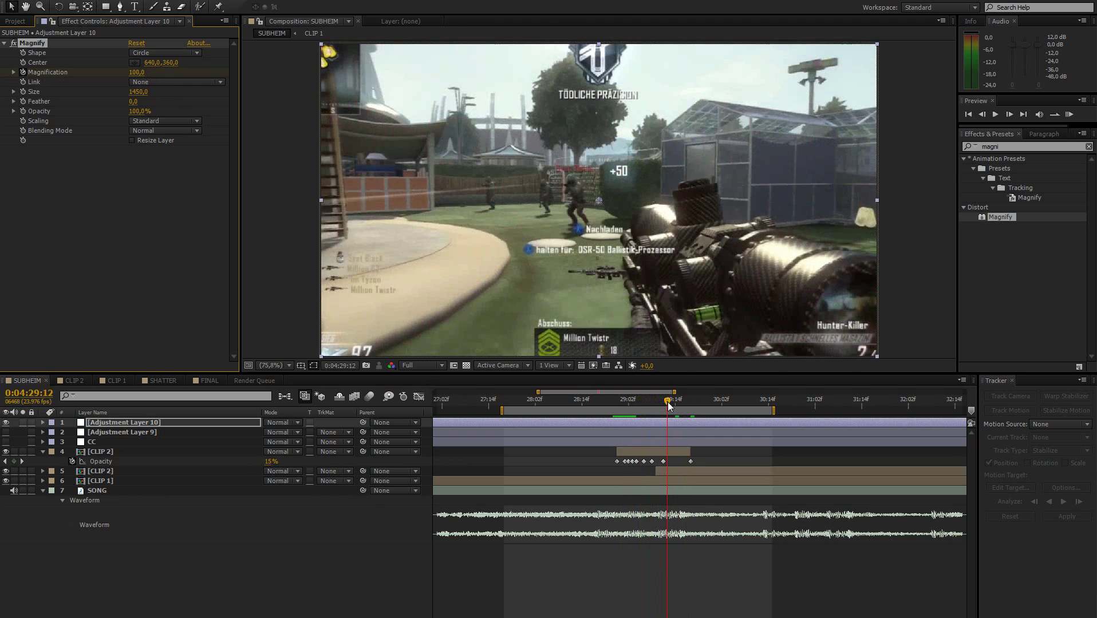
click(281, 422)
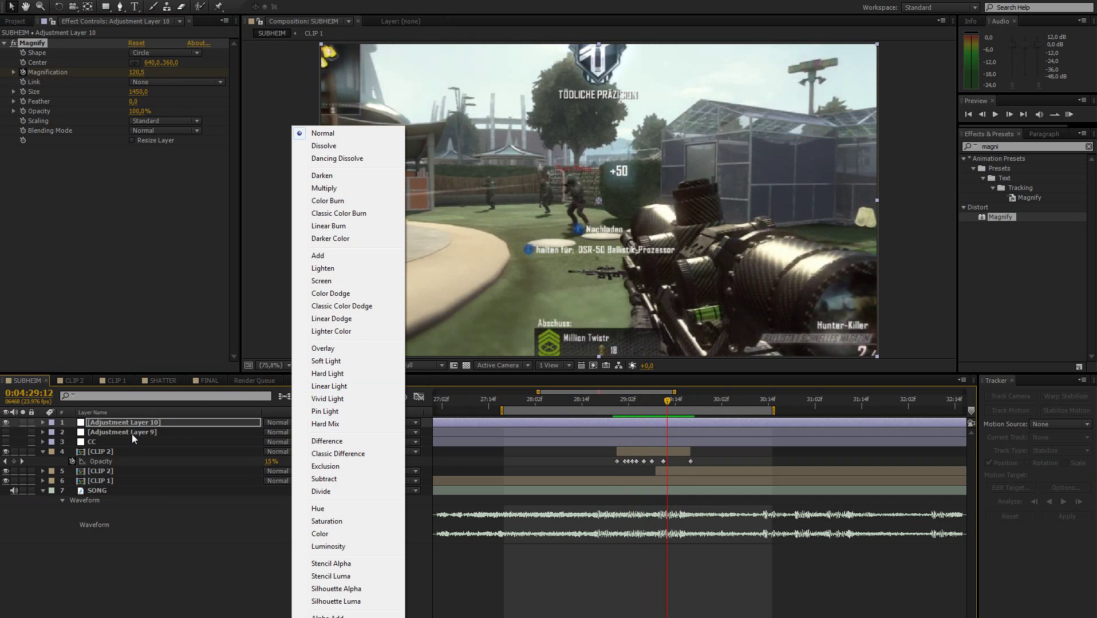
click(316, 509)
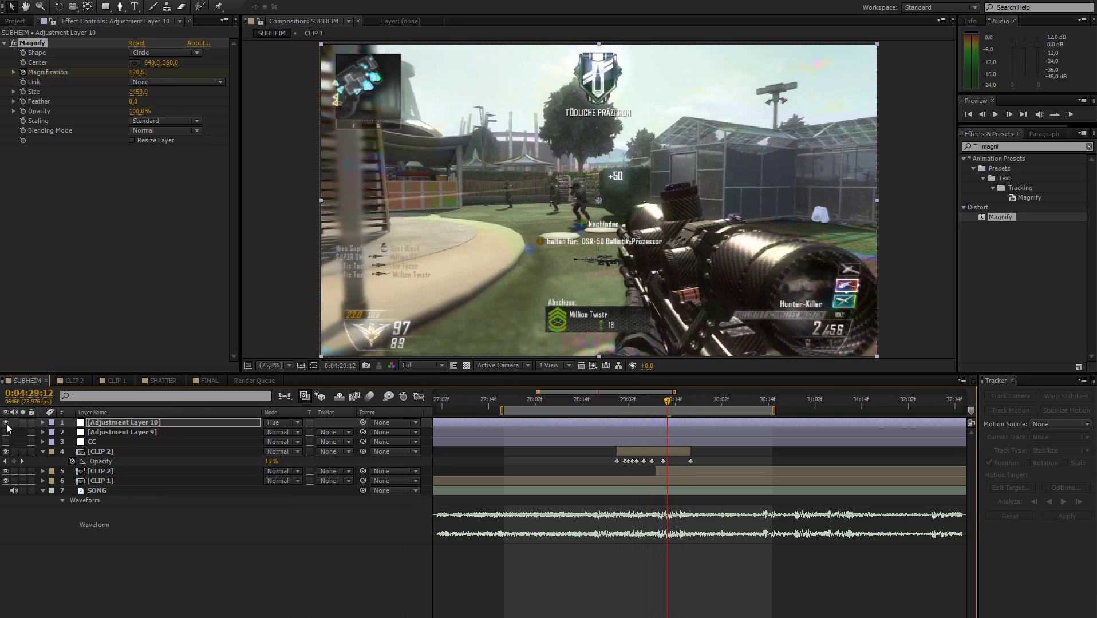
Try the Saturation, Add, Screen and Hard Mix blending modes on Adjustment Layer 10 and return it to Hue.
click(288, 423)
click(340, 521)
click(292, 424)
click(318, 255)
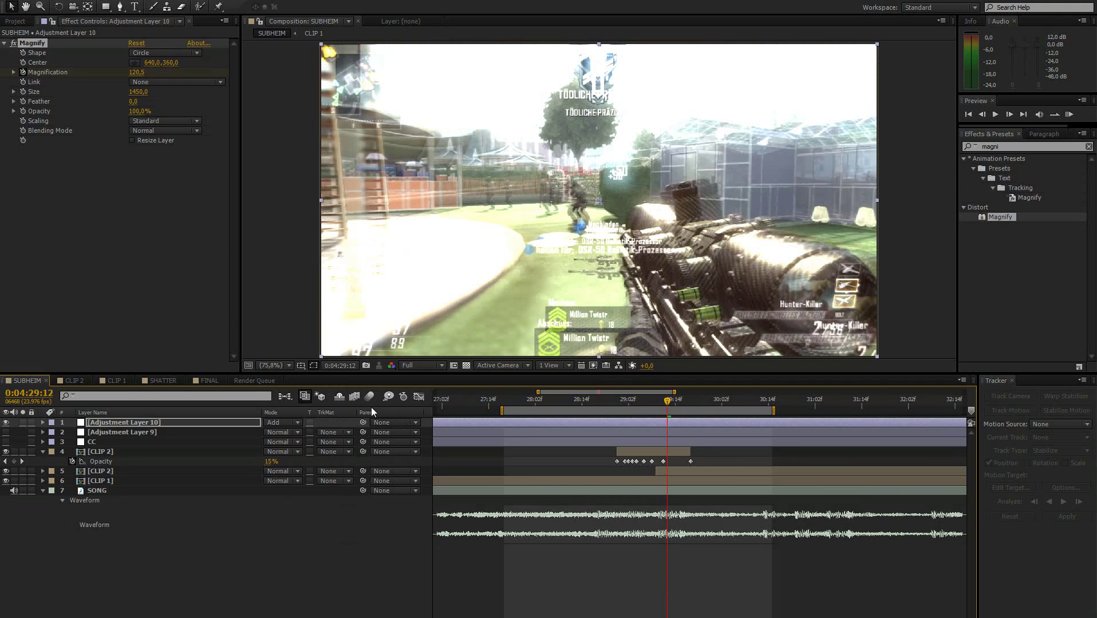
click(280, 423)
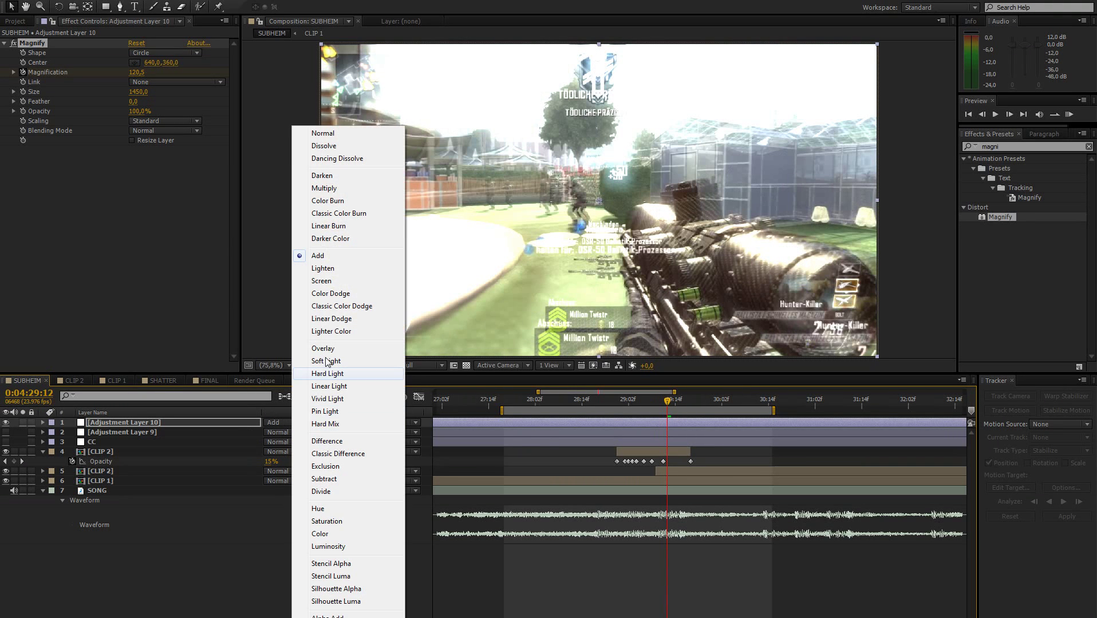
click(321, 281)
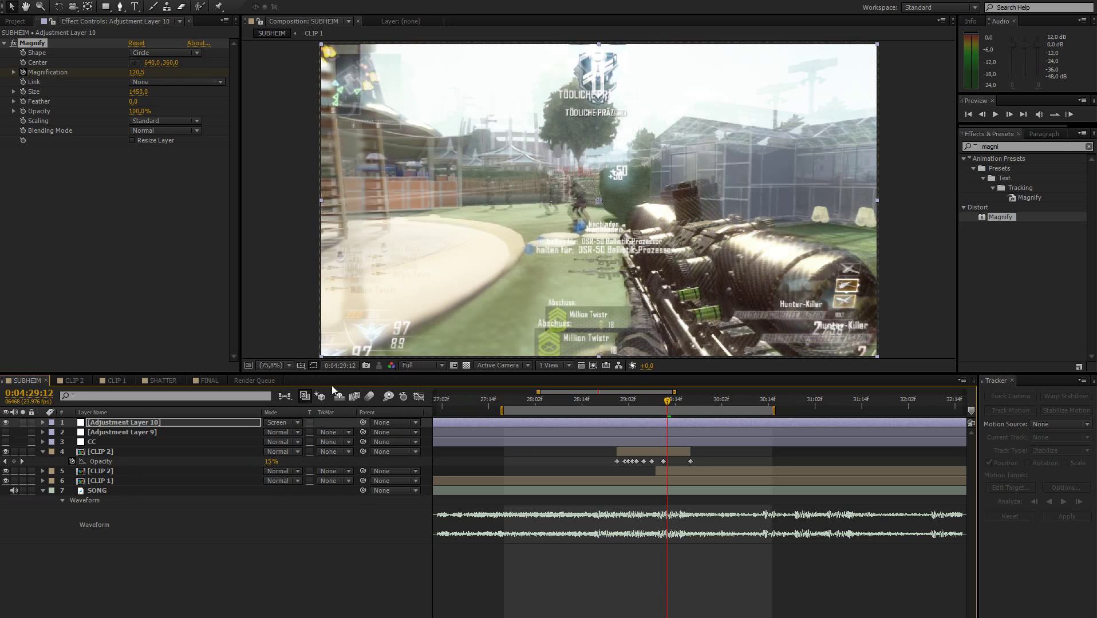
click(279, 421)
click(334, 425)
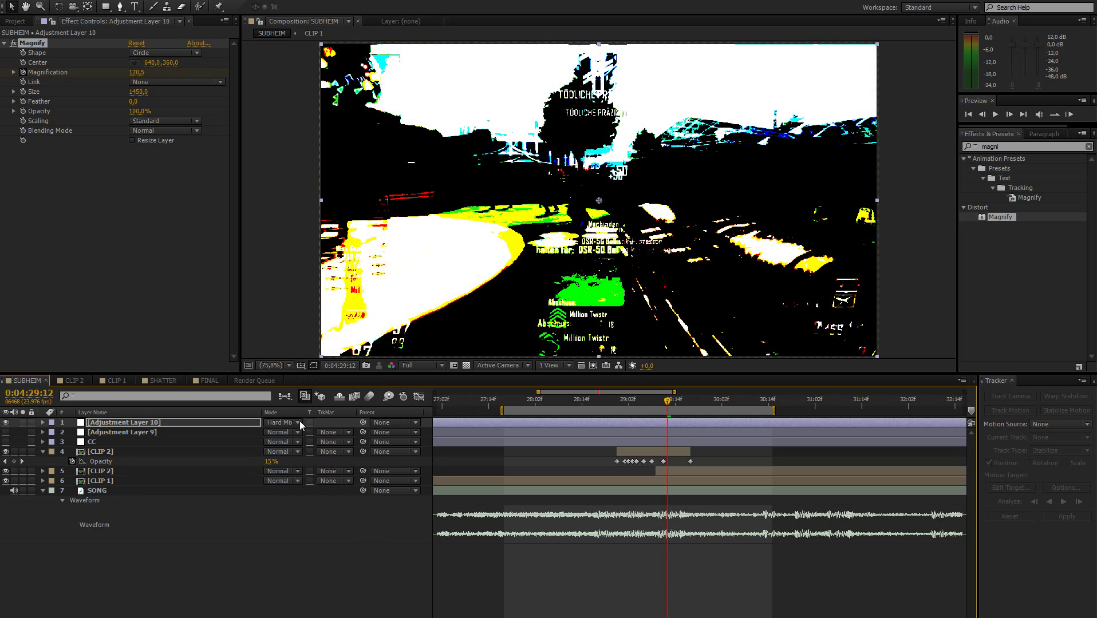
click(284, 422)
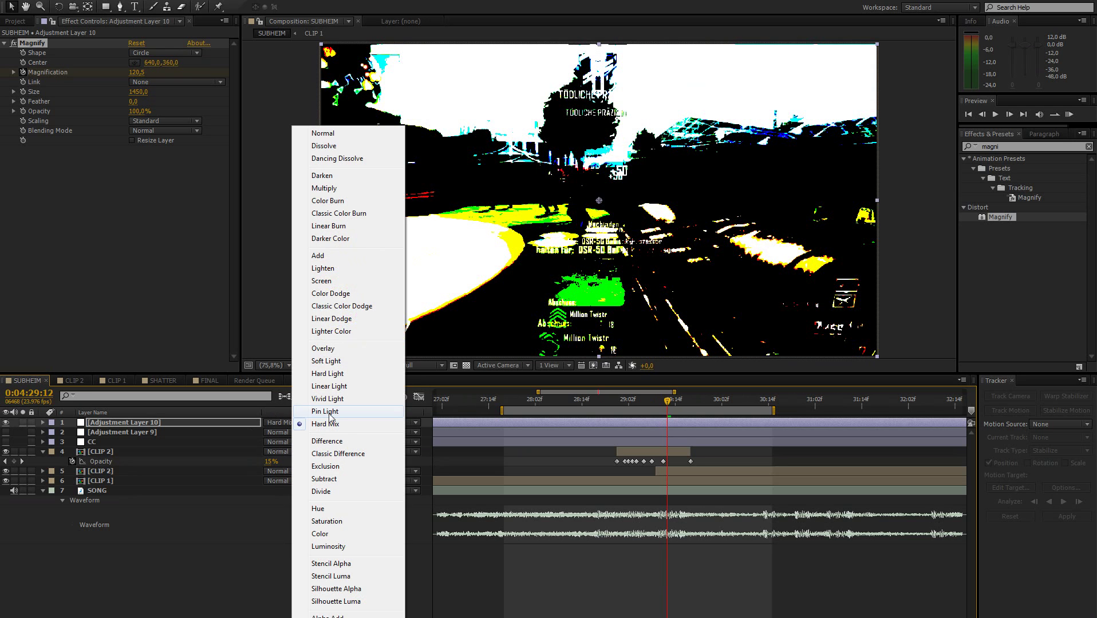
click(337, 509)
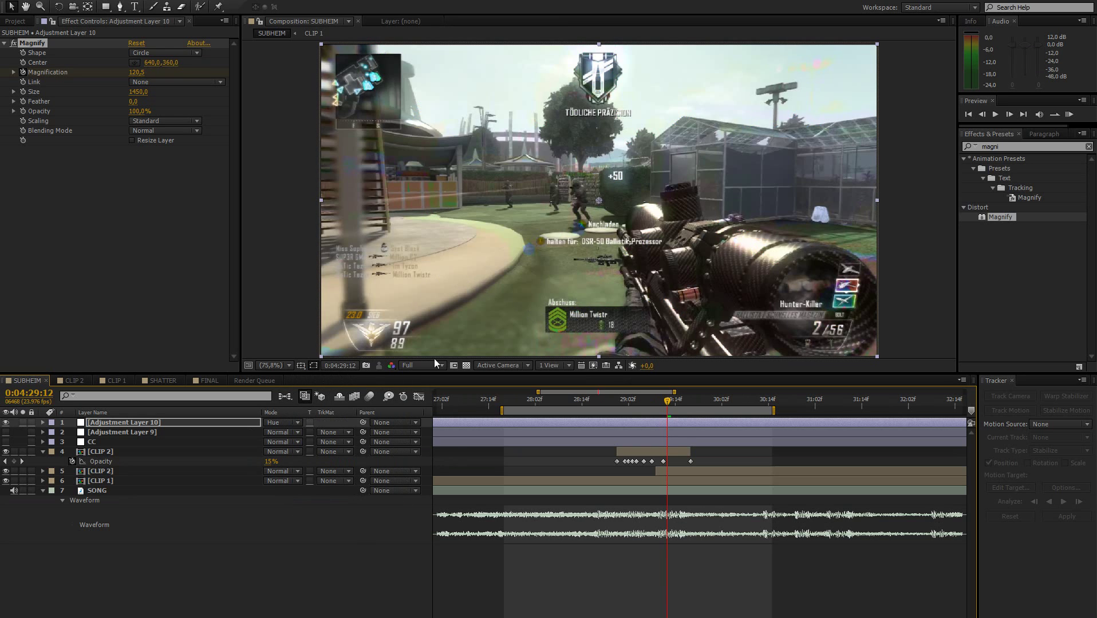
mouse_move(636, 400)
mouse_down()
mouse_move(628, 403)
mouse_move(708, 395)
mouse_move(632, 401)
mouse_up()
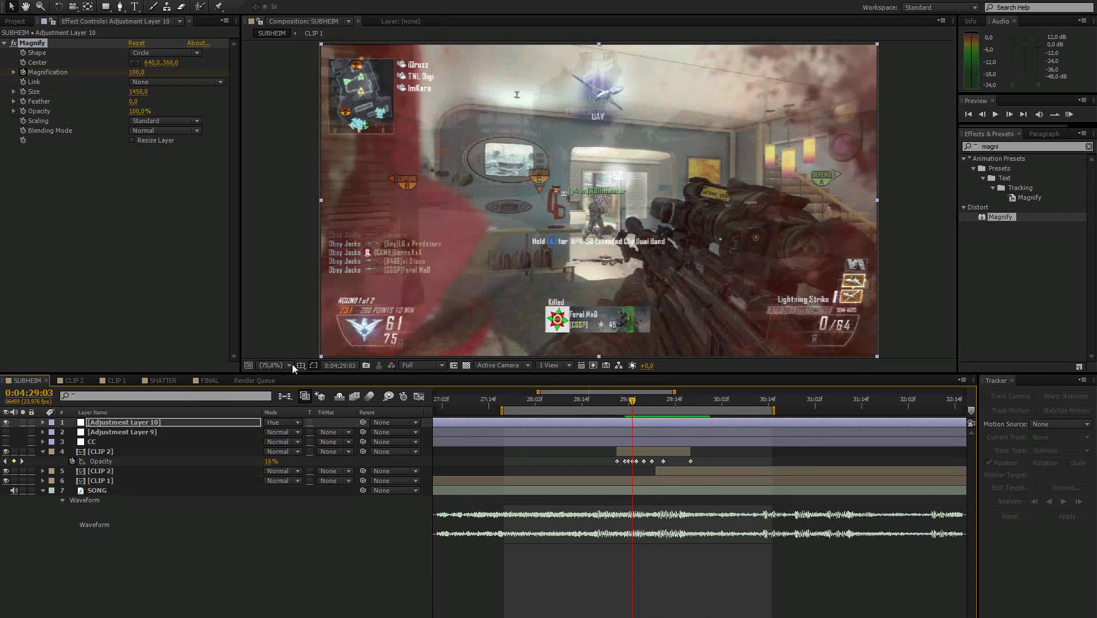
click(1009, 147)
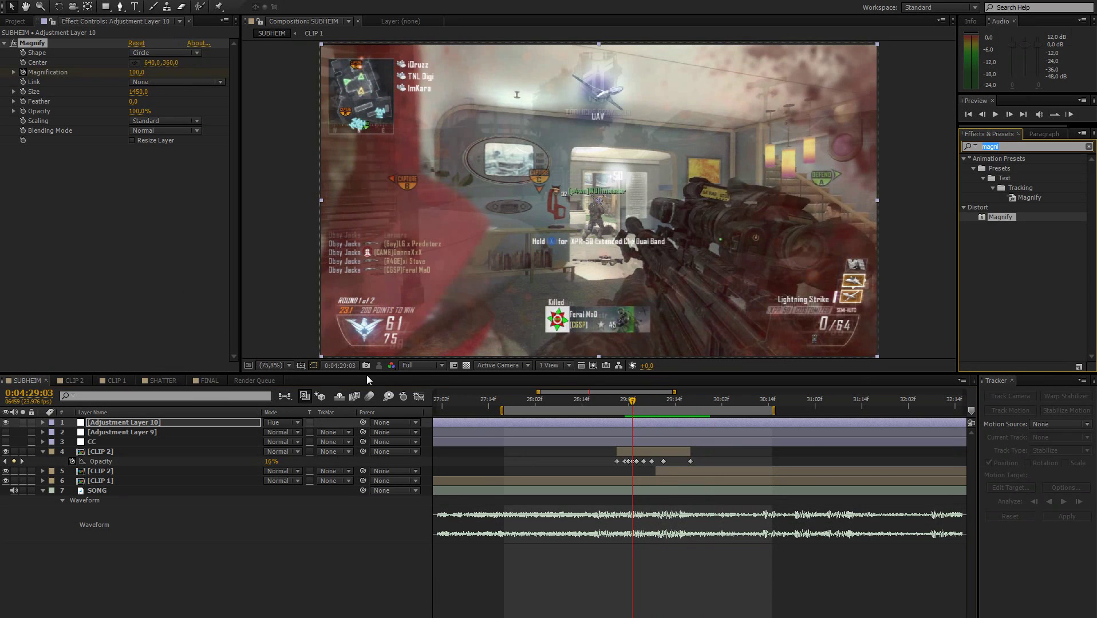
click(227, 321)
Select Adjustment Layer 9, hide Adjustment Layer 10 and make Adjustment Layer 9 visible for the frame at 0:04:29:10.
drag(592, 402, 660, 391)
click(137, 433)
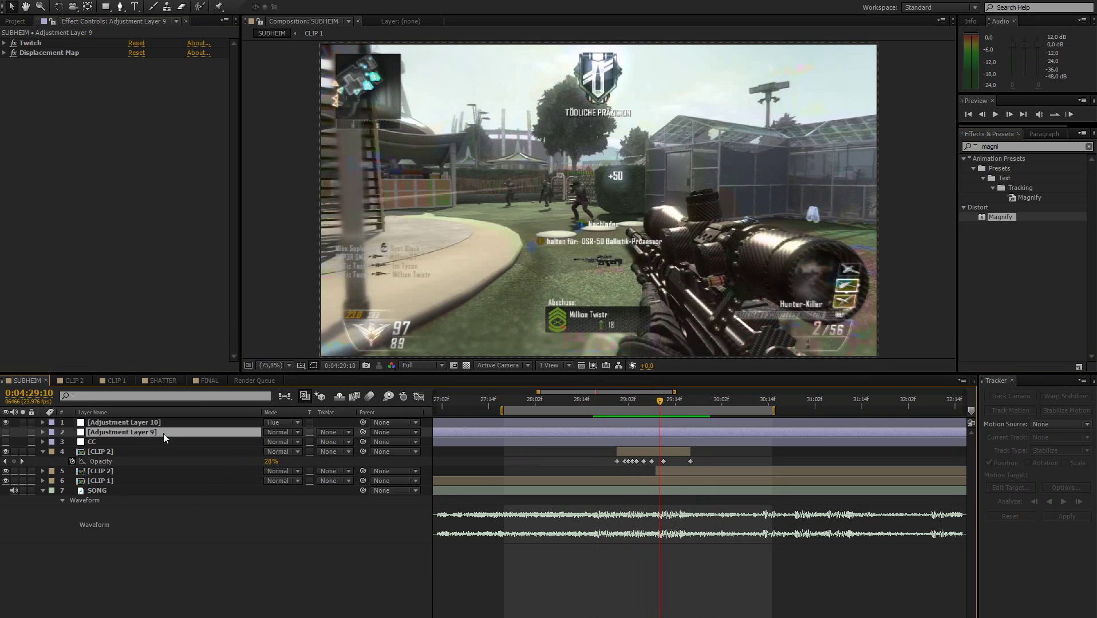
click(6, 422)
click(6, 432)
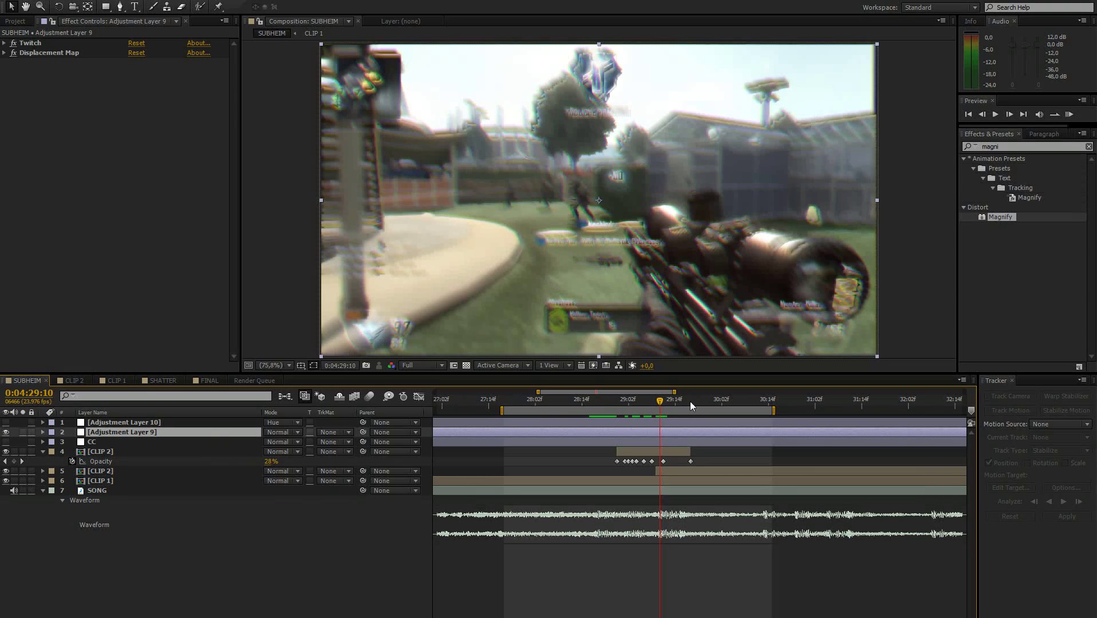
Find Optics Compensation, apply it to Adjustment Layer 9 and start keyframing its Field Of View at 0 at 0:04:29:16.
drag(660, 401, 688, 400)
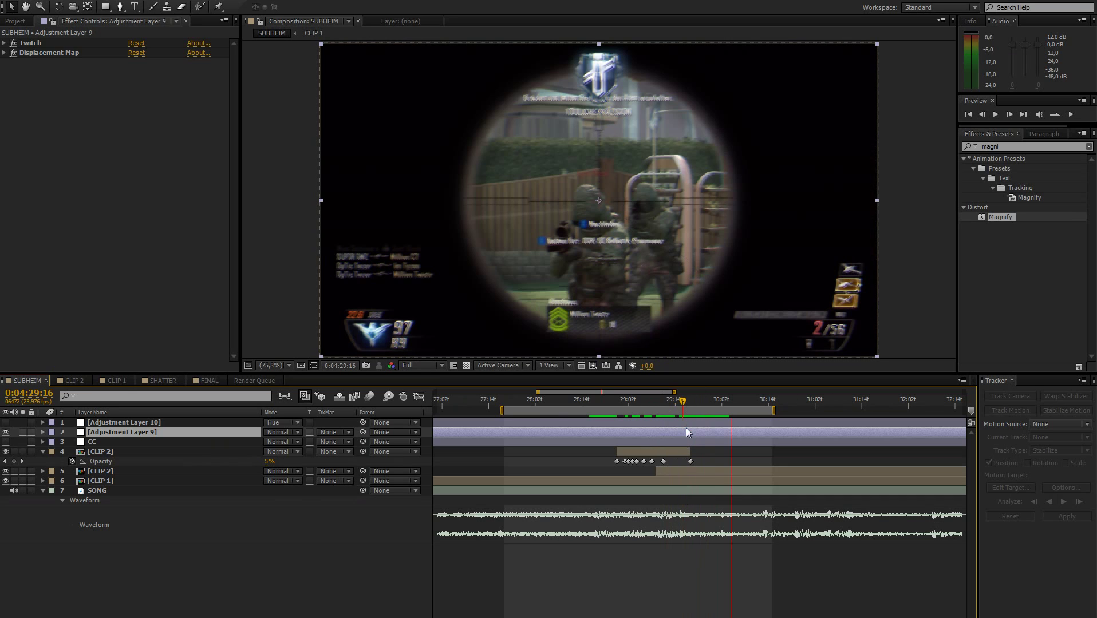
click(1011, 145)
text(optics)
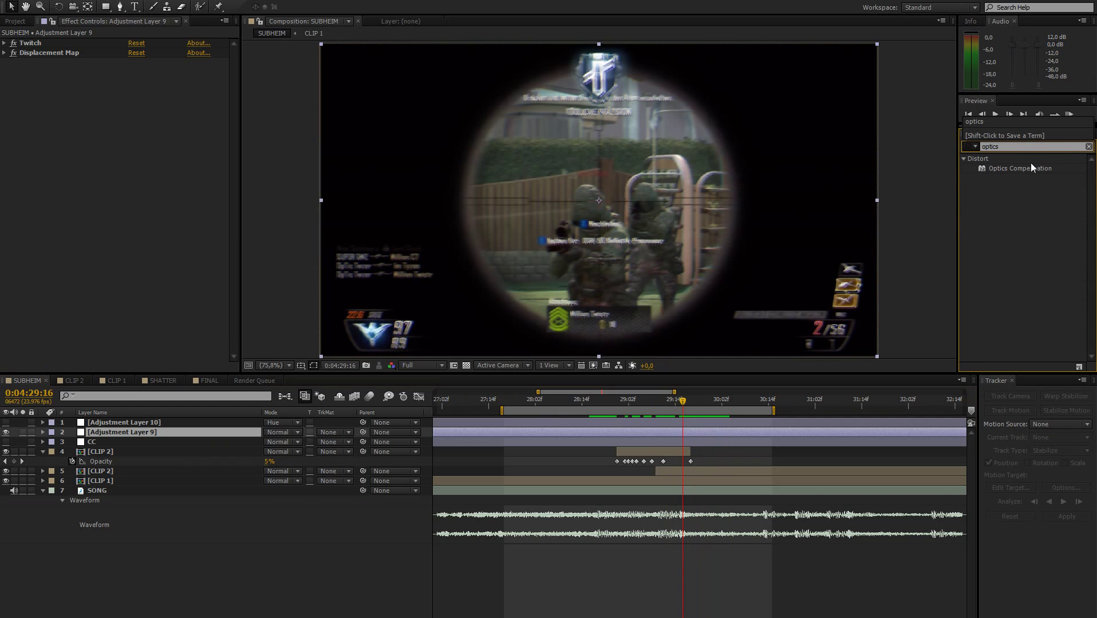
drag(1032, 169, 96, 429)
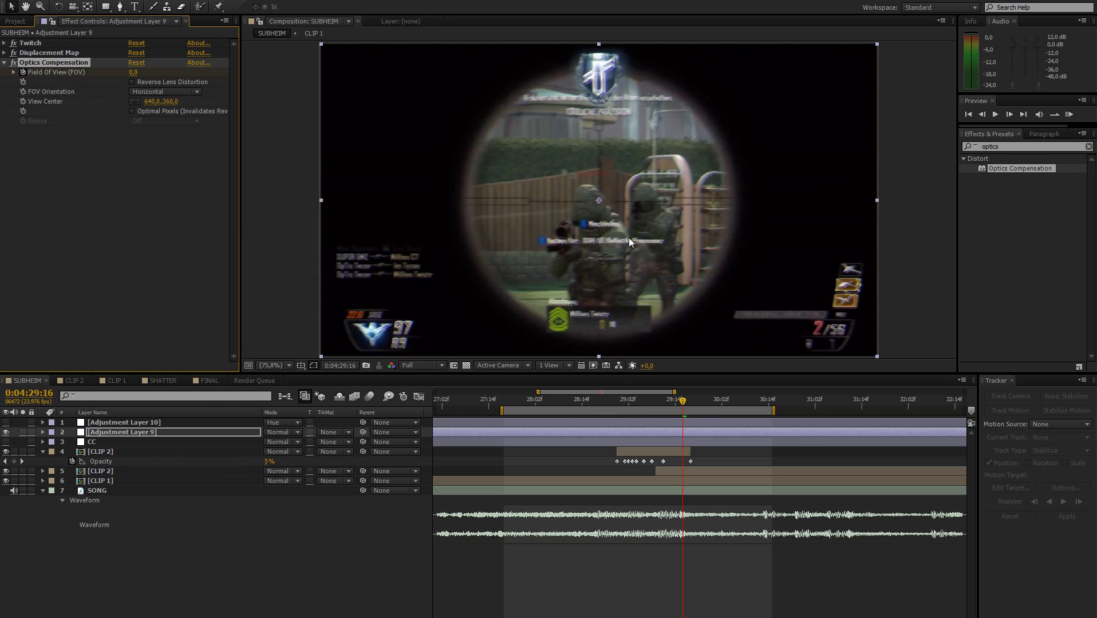
Raise the Optics Compensation Field Of View to 87.1 three frames further on, at 0:04:29:19.
key(Page_Down)
key(Page_Down)
key(Page_Down)
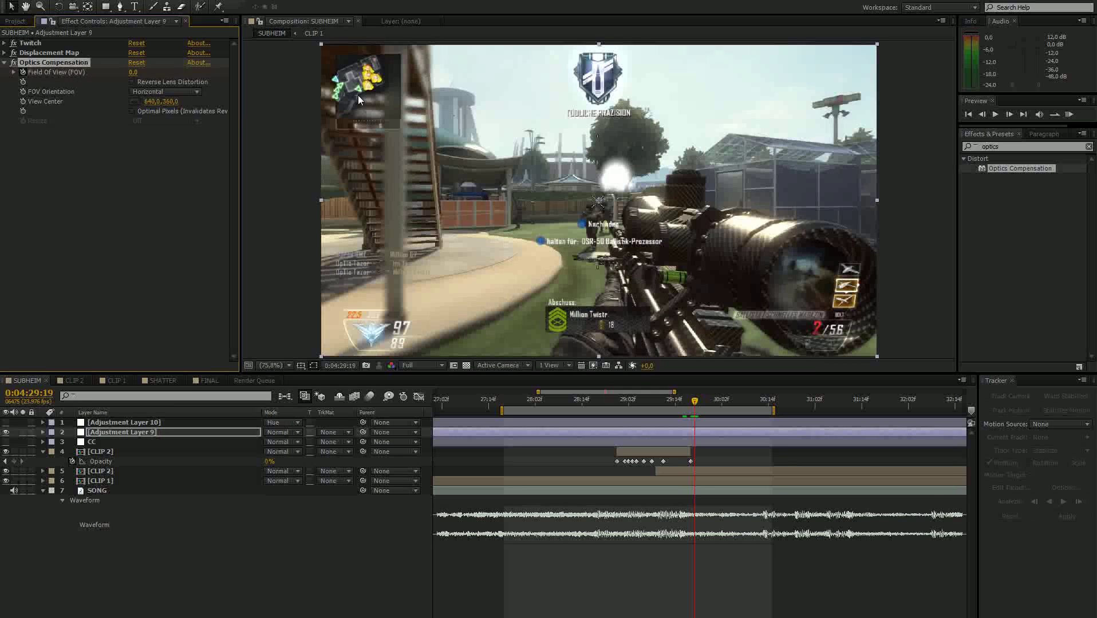
drag(133, 72, 540, 80)
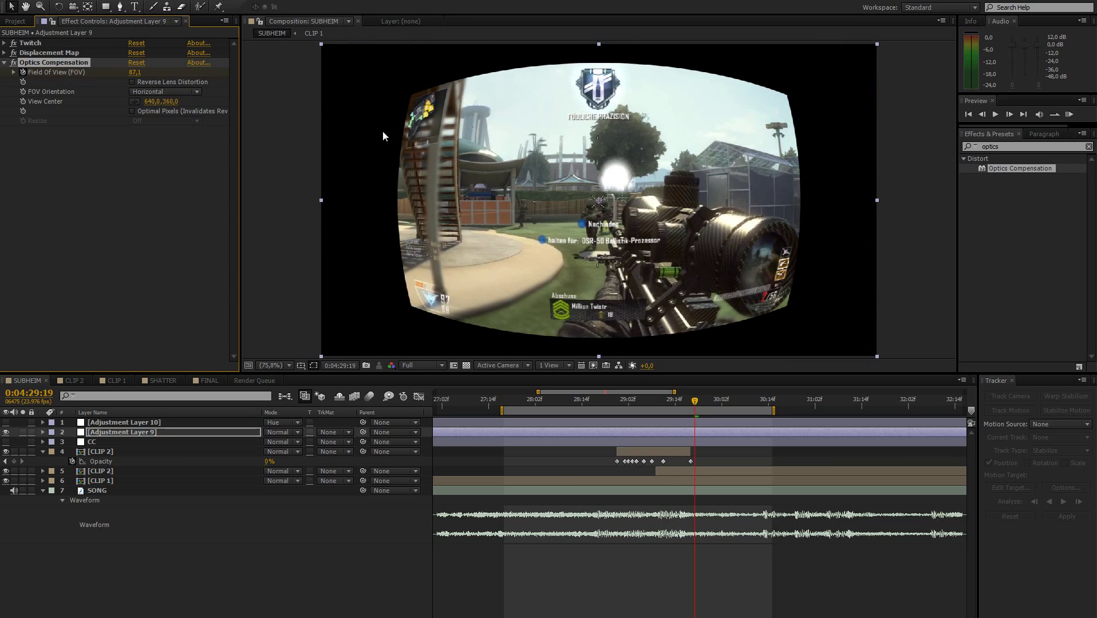
Enable Reverse Lens Distortion and Optimal Pixels, and set the Field Of View to 59 at 0:04:29:19 with the layer's keyframes revealed.
click(132, 82)
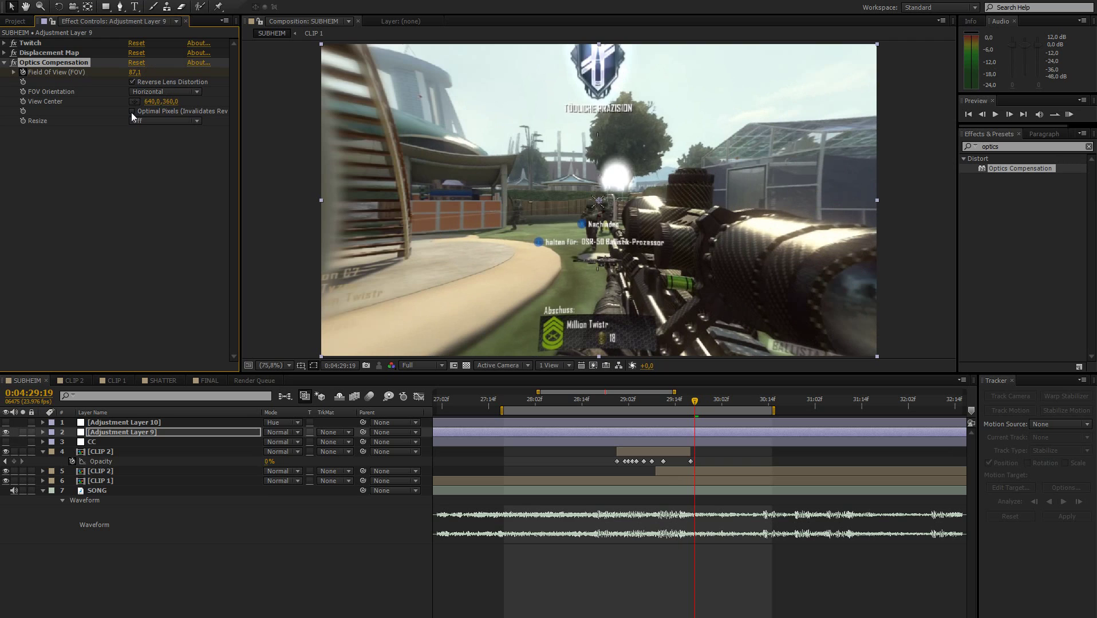
click(132, 111)
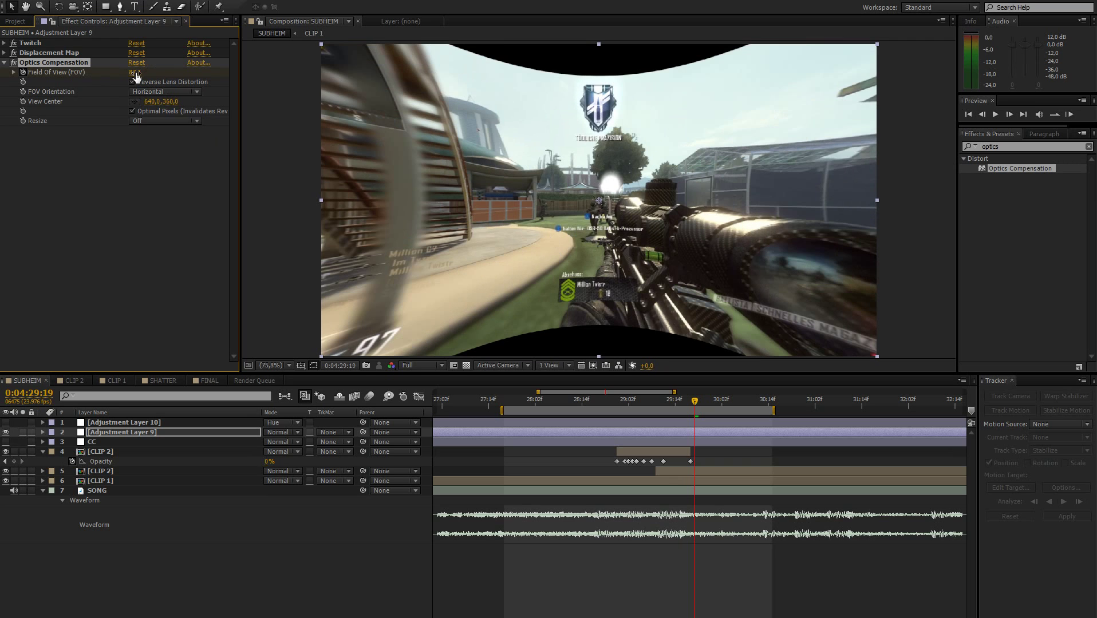
key(u)
drag(136, 74, 3, 98)
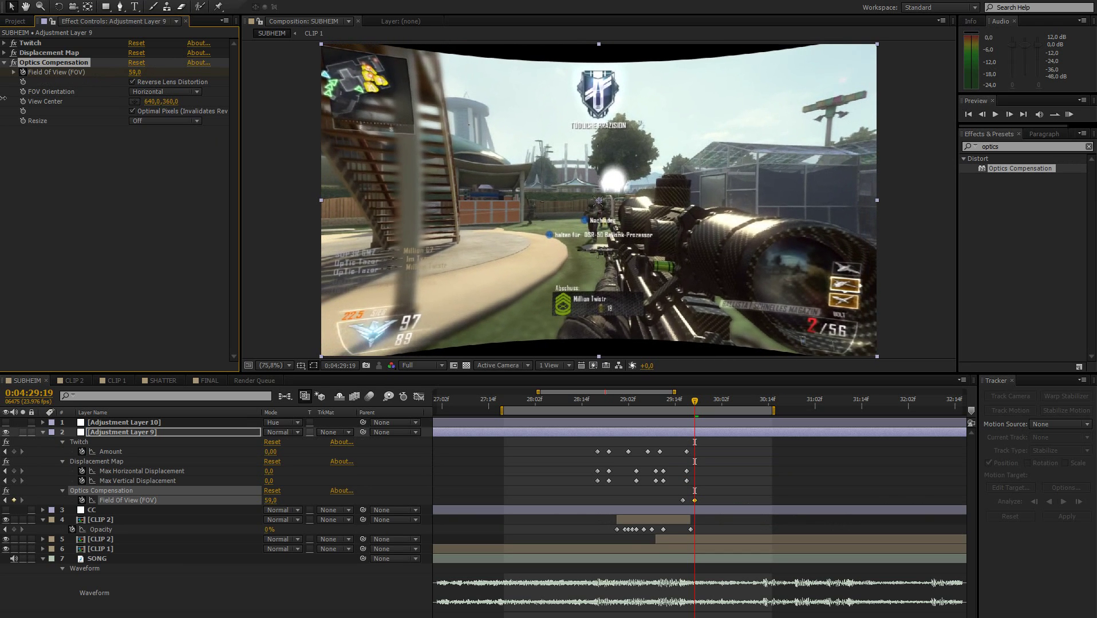
Check the Resize options, try the Vertical and Diagonal FOV Orientations, and return the orientation to Horizontal.
click(154, 122)
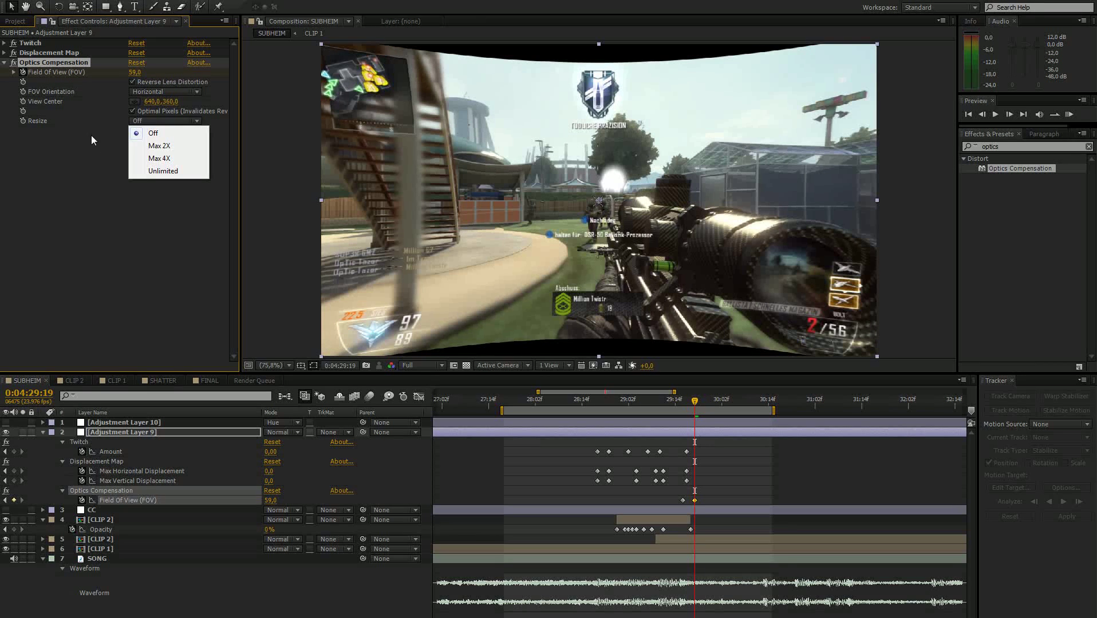
click(91, 136)
click(147, 91)
click(163, 111)
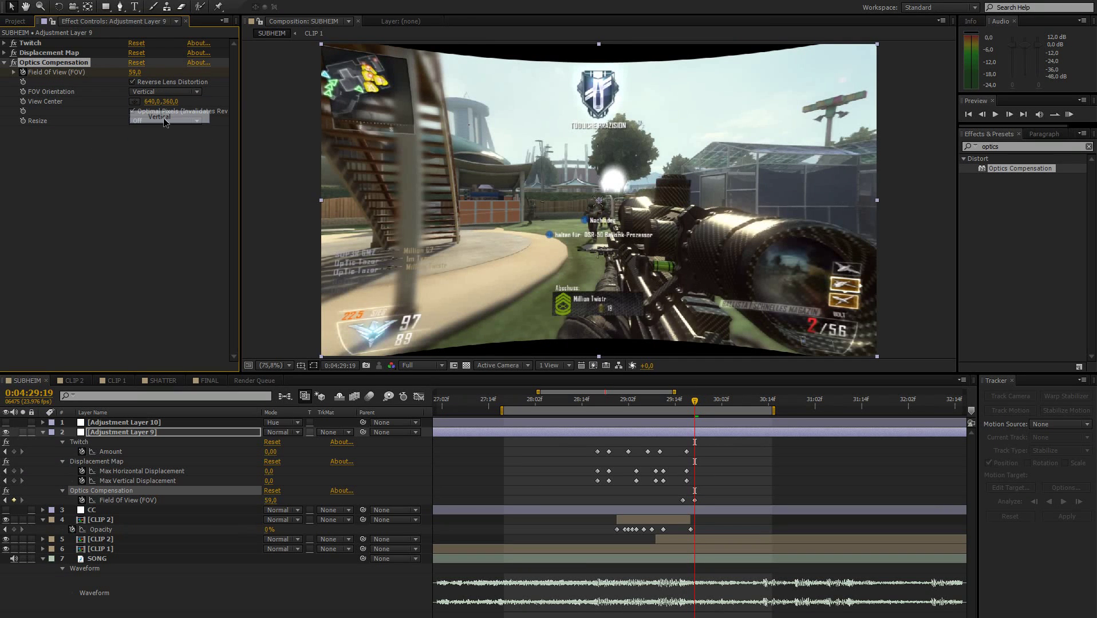
click(154, 94)
click(159, 131)
click(159, 93)
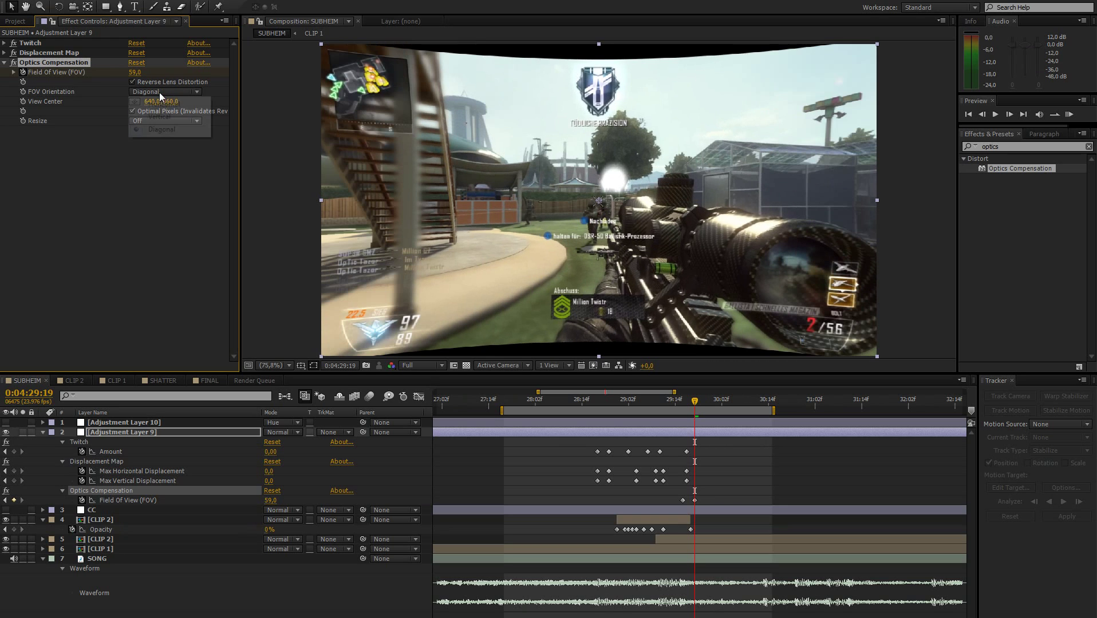
click(161, 102)
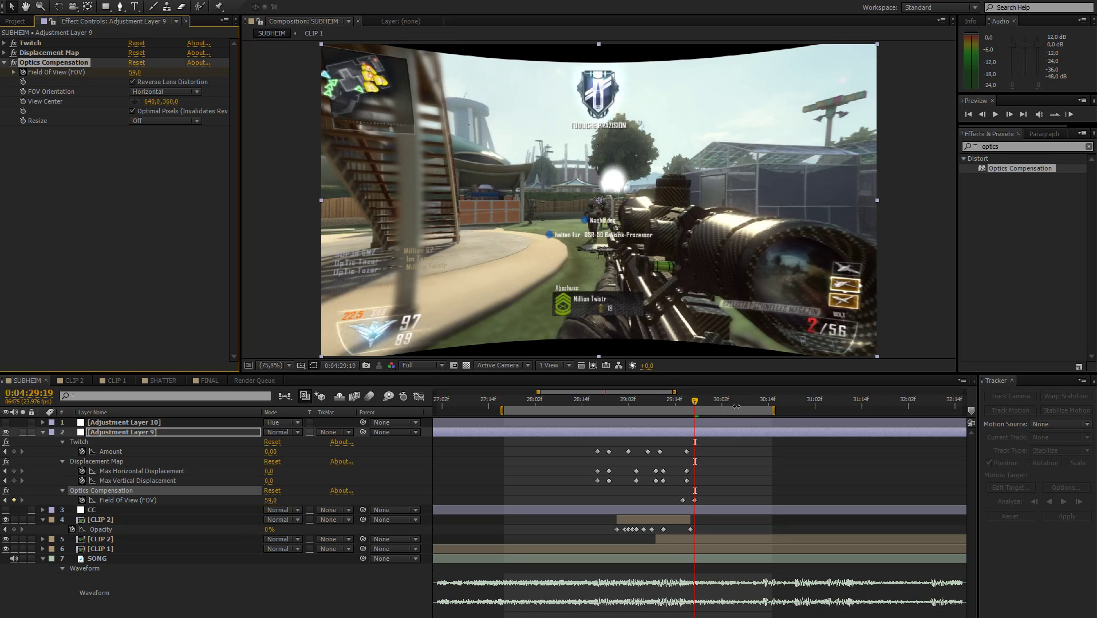
Keyframe the Optics Compensation Field Of View at 0 at 0:04:30:10.
key(space)
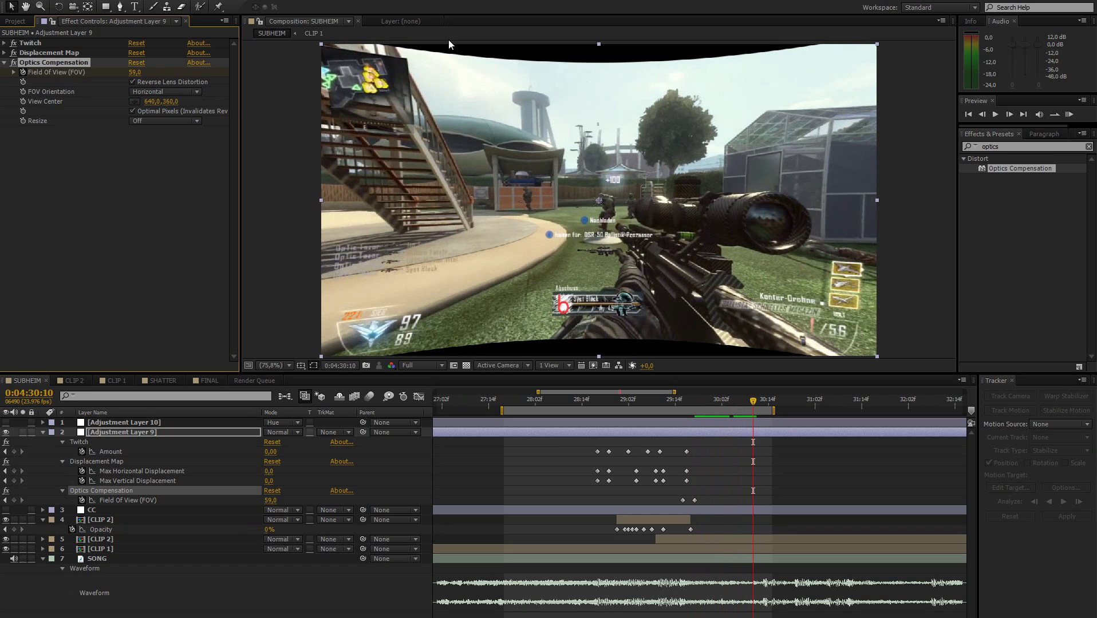
drag(137, 73, 1, 119)
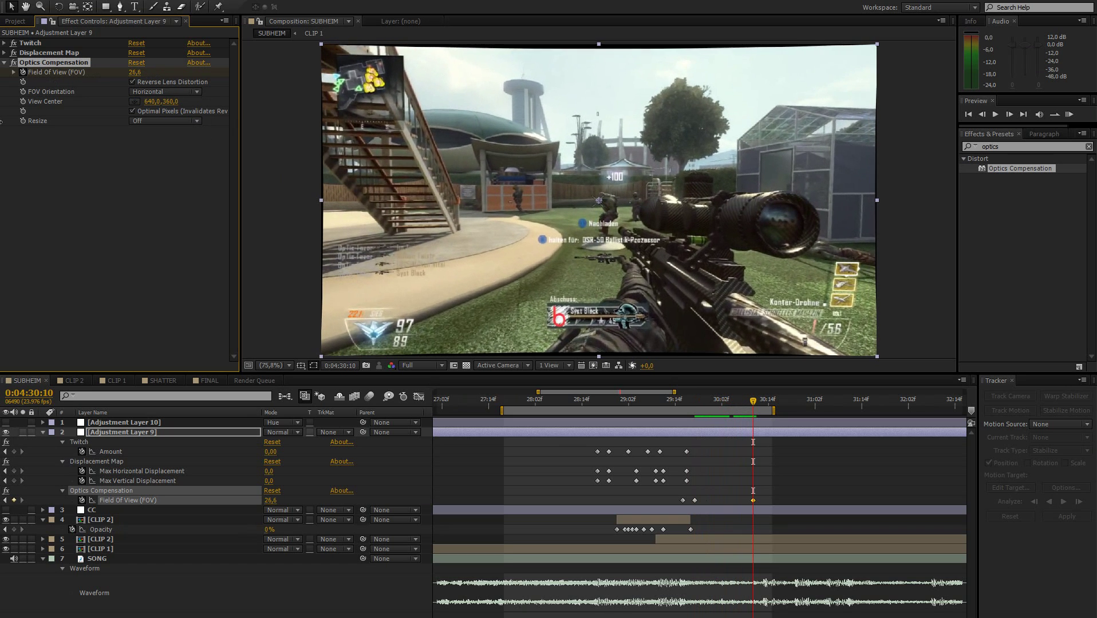
drag(132, 73, 52, 91)
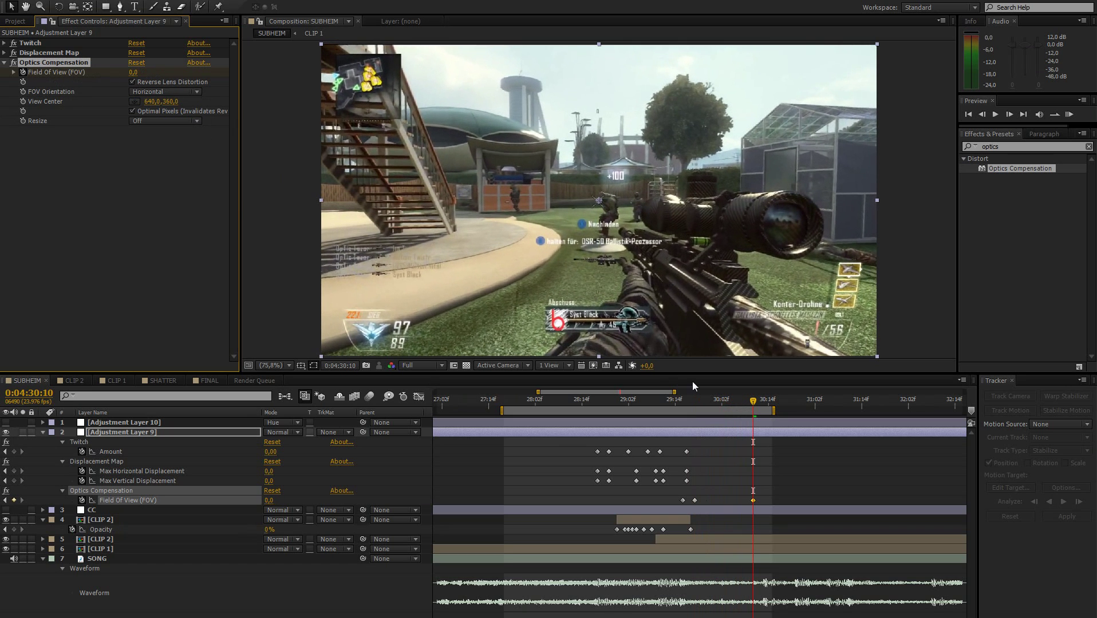
Check the frames around the Field Of View keyframes and run a RAM preview of the transition.
click(666, 400)
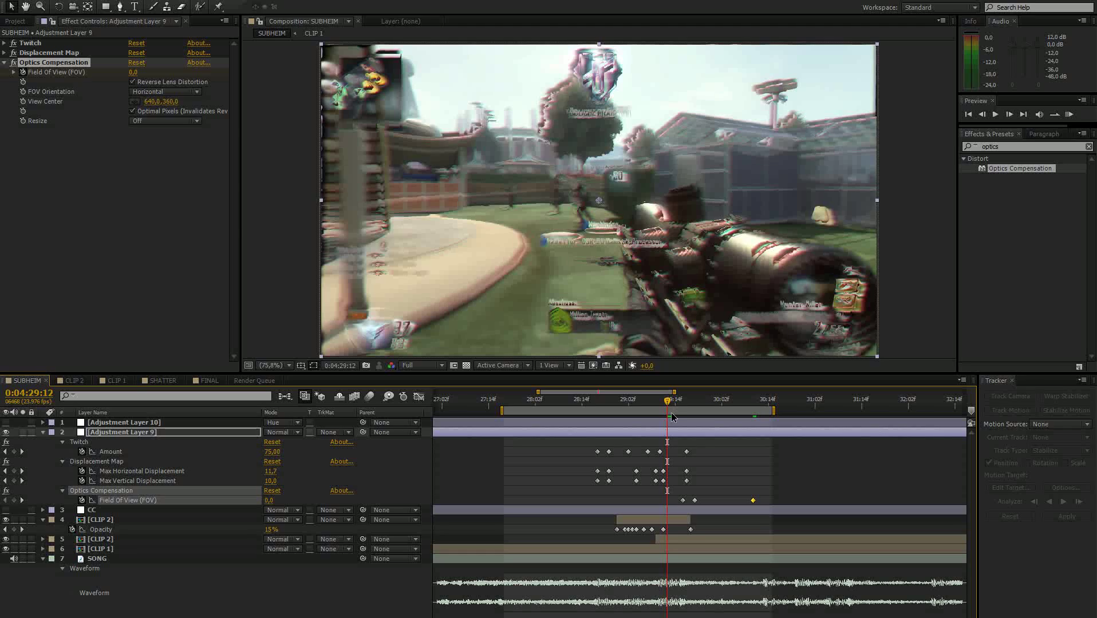
click(678, 402)
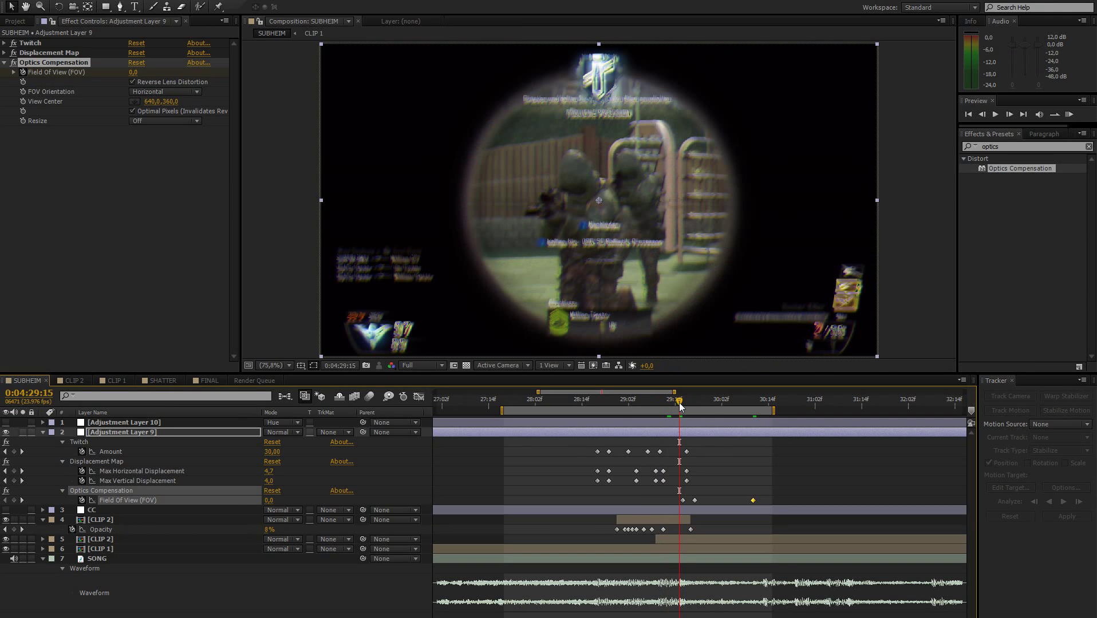
drag(681, 402, 706, 400)
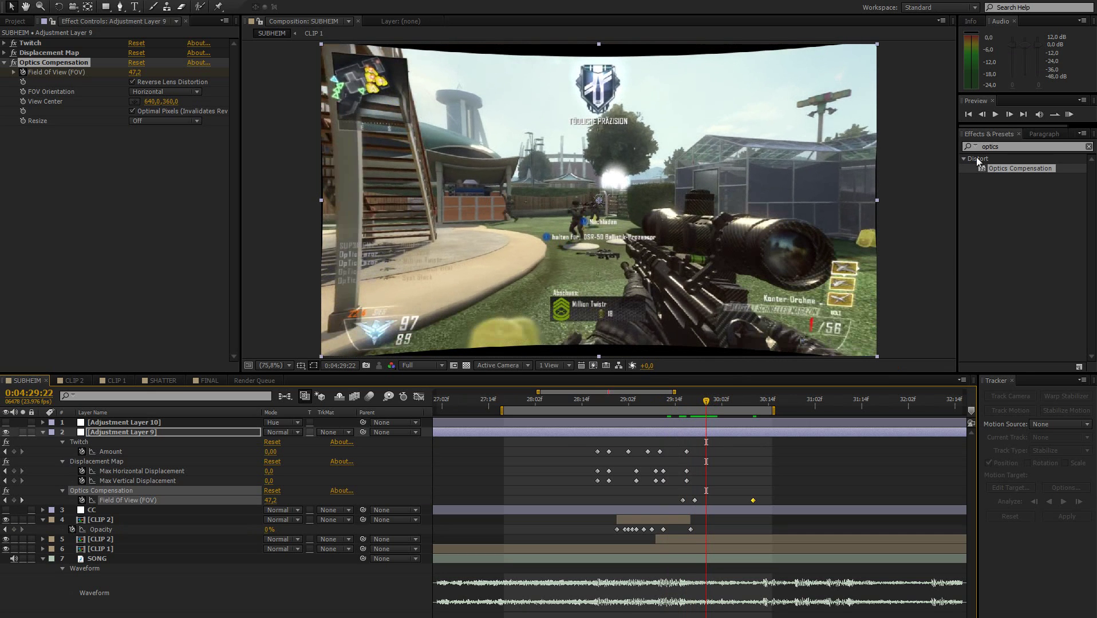
click(1068, 114)
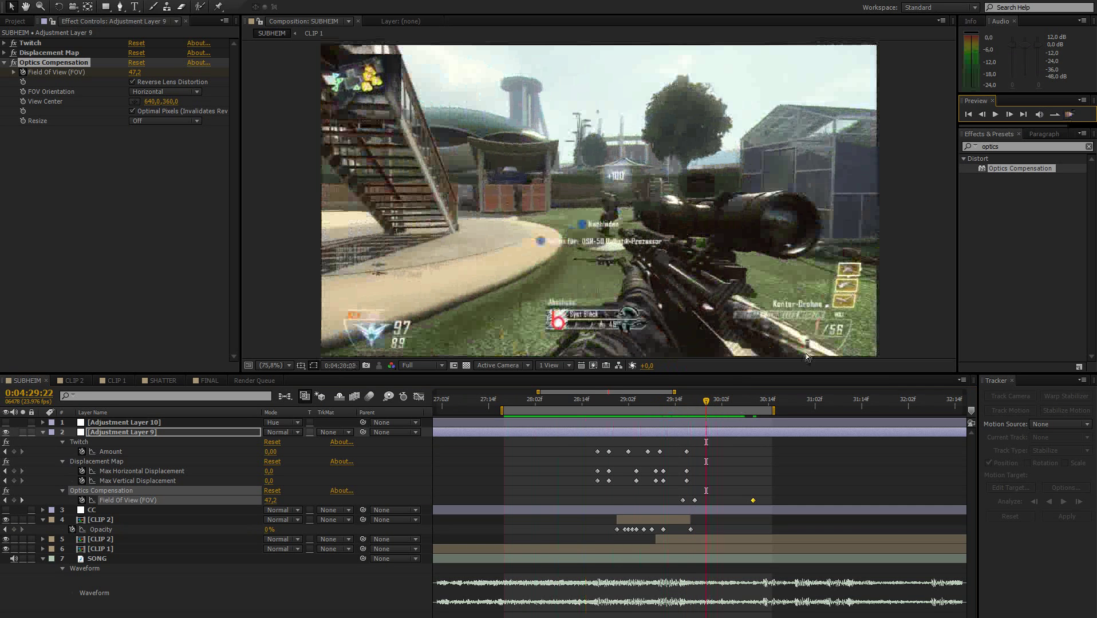
Search the effects for "turbu" and apply Turbulent Displace to Adjustment Layer 9 at 0:04:29:17.
key(space)
drag(686, 399, 678, 405)
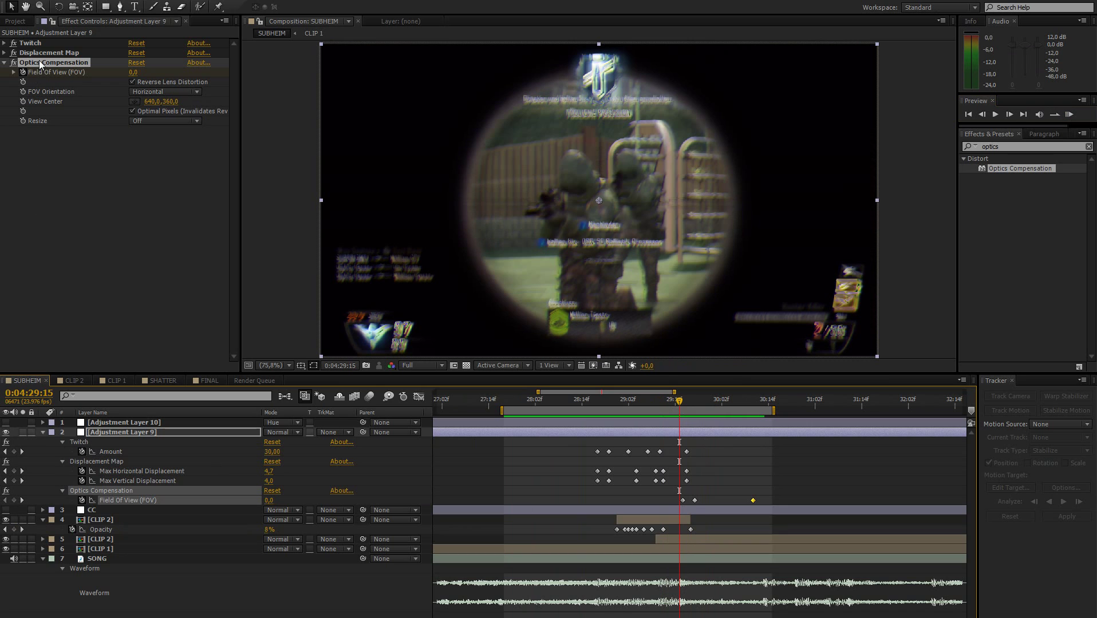
drag(598, 405, 610, 408)
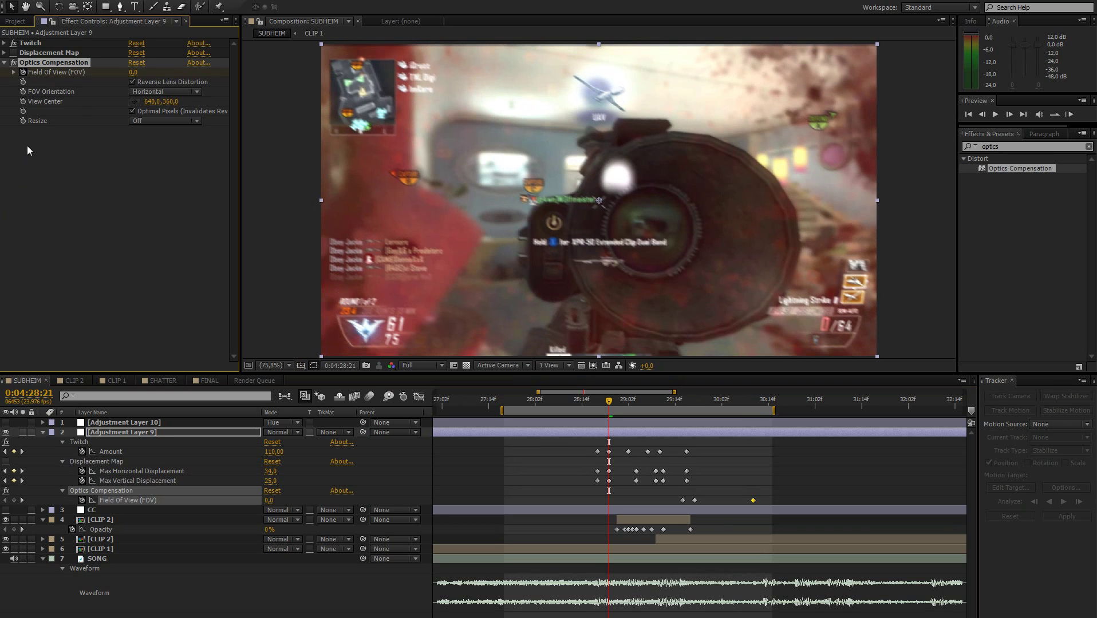
drag(673, 401, 687, 397)
click(1010, 145)
text(turbul)
key(BackSpace)
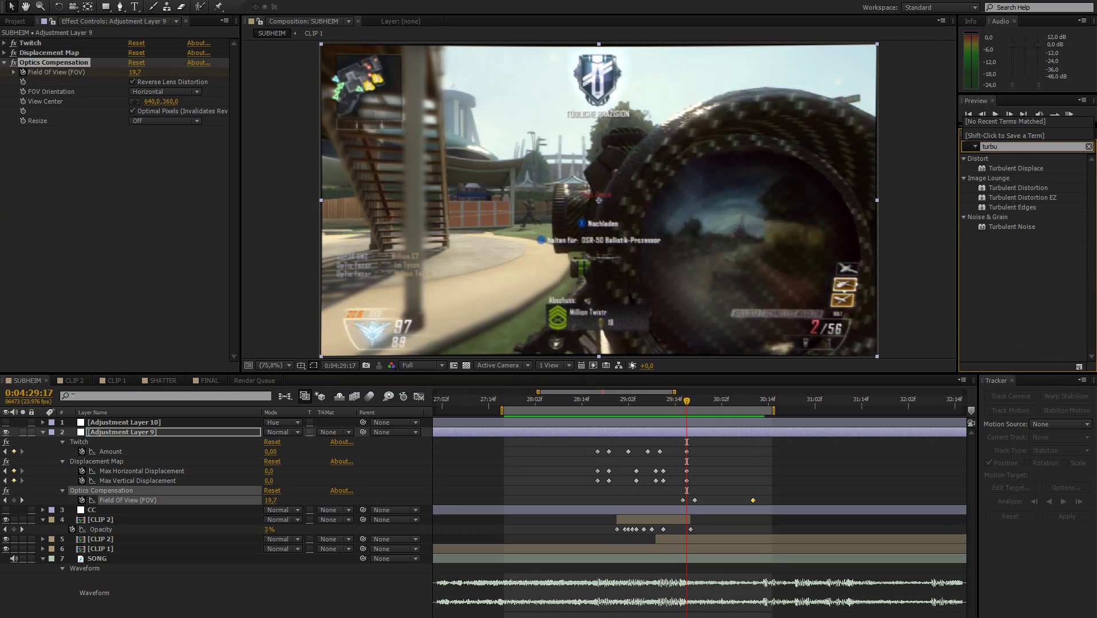
drag(1029, 168, 119, 214)
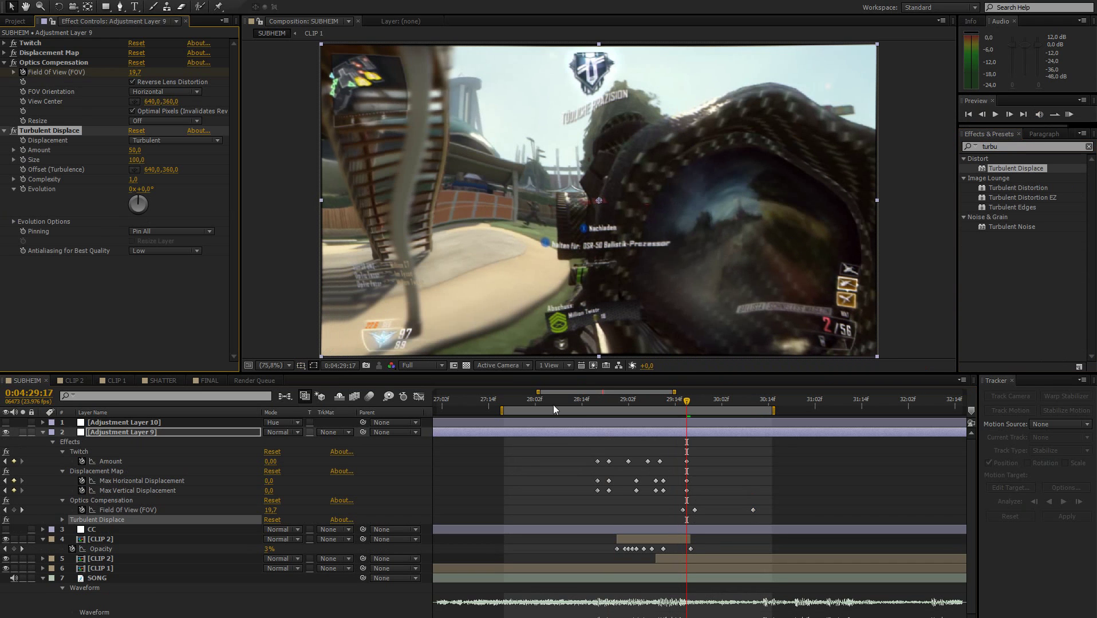
Reorder the effects on Adjustment Layer 9 so that Optics Compensation comes after Turbulent Displace.
drag(688, 403, 695, 400)
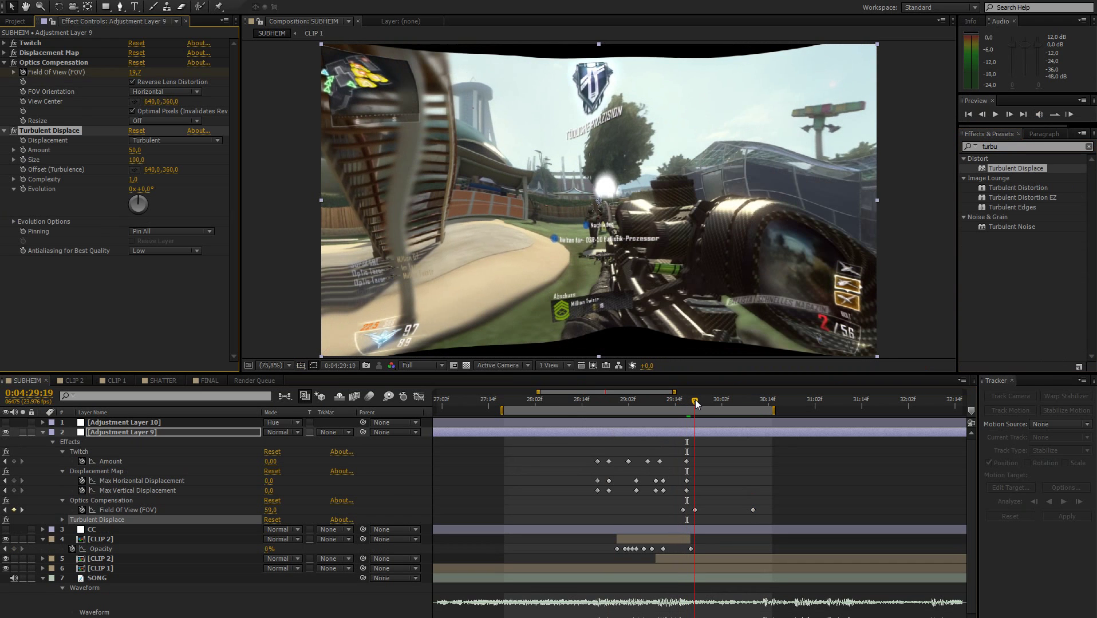
click(52, 63)
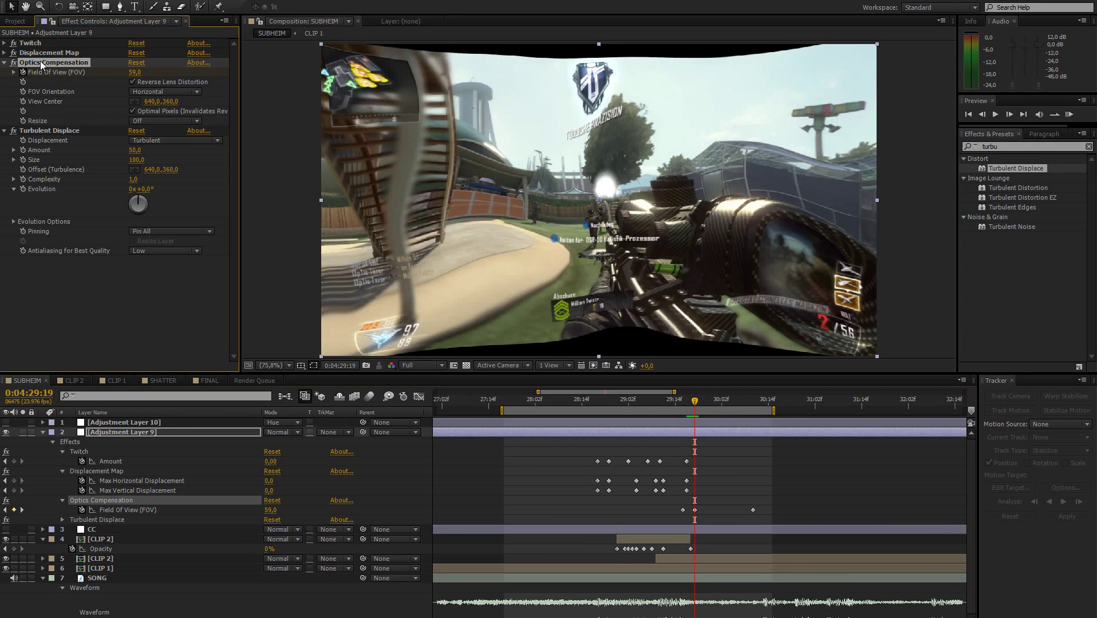
drag(41, 61, 72, 270)
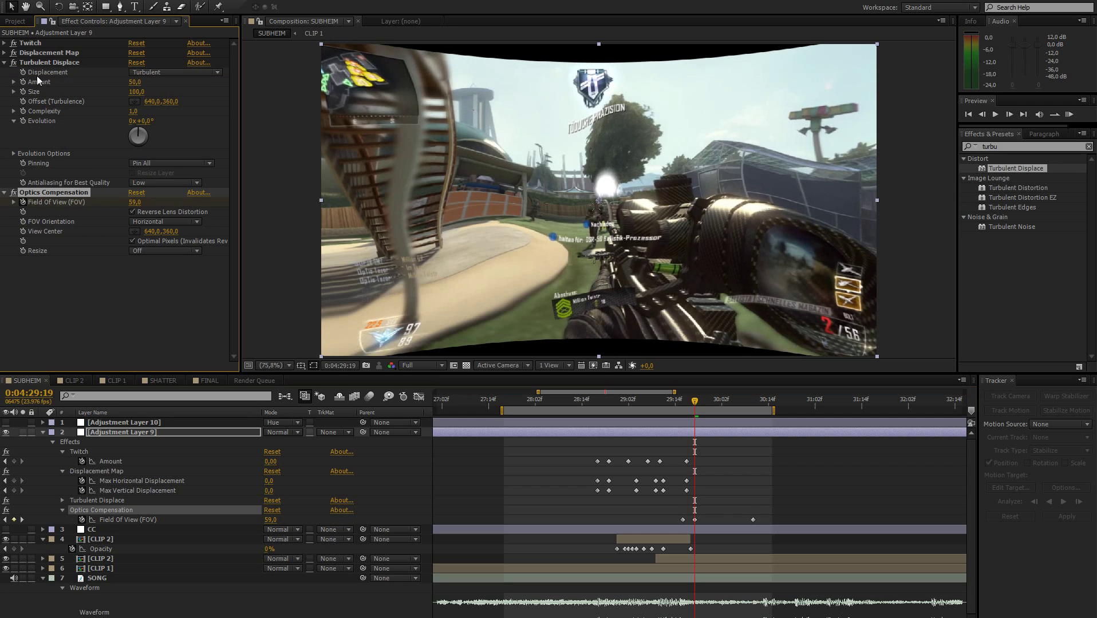
key(ctrl+z)
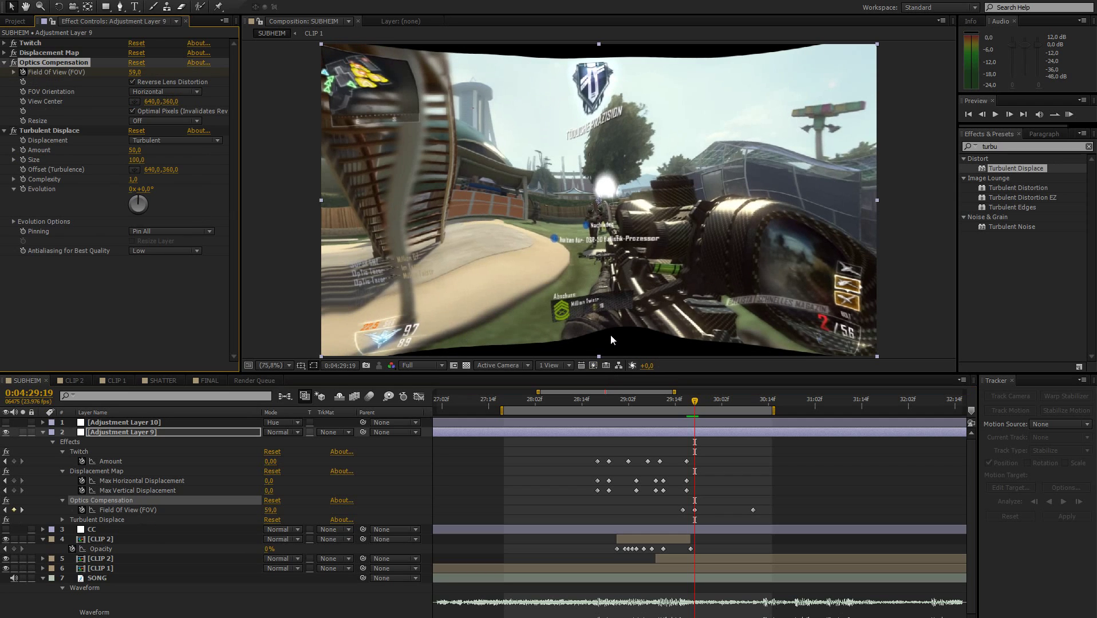
drag(31, 63, 60, 252)
click(36, 59)
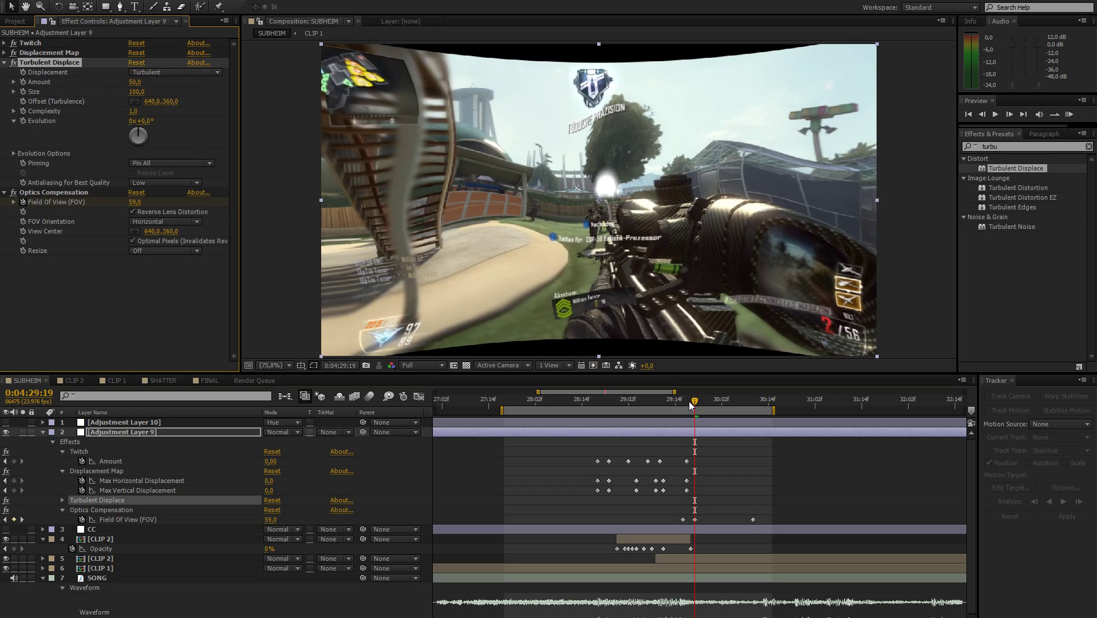
Set the Turbulent Displace Amount to 0 at 0:04:29:16 and enable keyframing for it.
click(688, 401)
key(Page_Up)
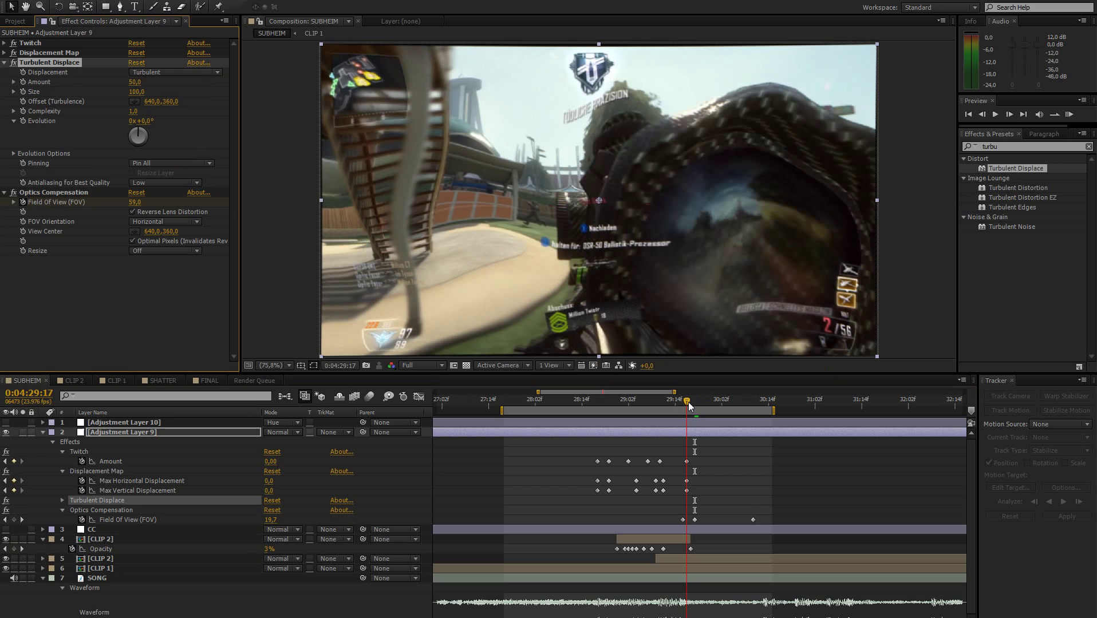
click(684, 402)
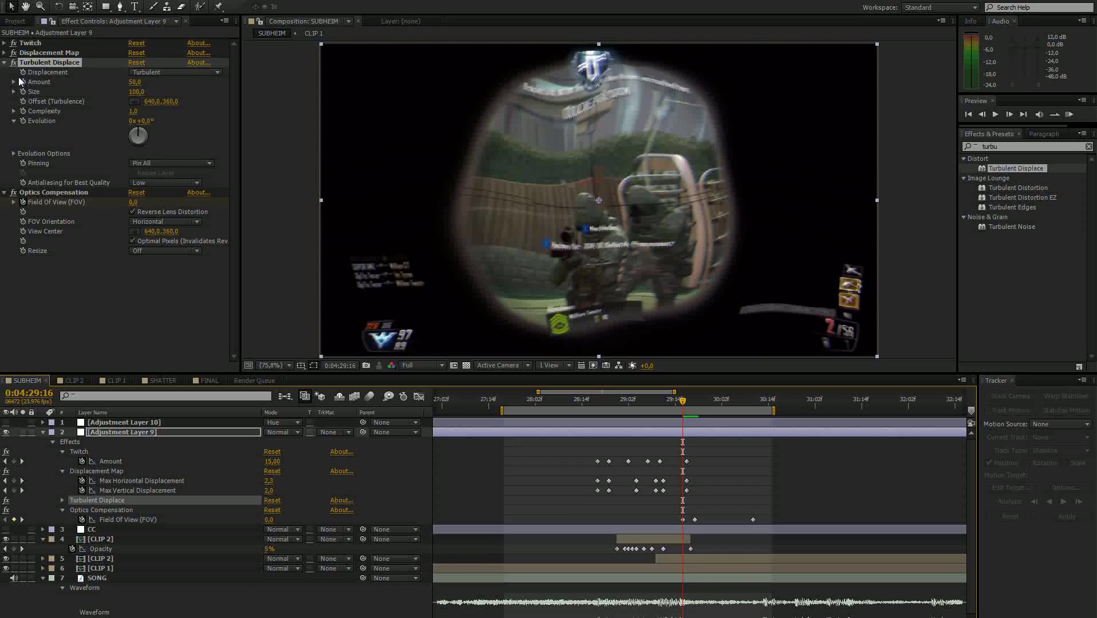
mouse_move(133, 82)
mouse_down()
mouse_move(115, 82)
mouse_move(140, 80)
mouse_up()
click(139, 82)
text(0)
key(Return)
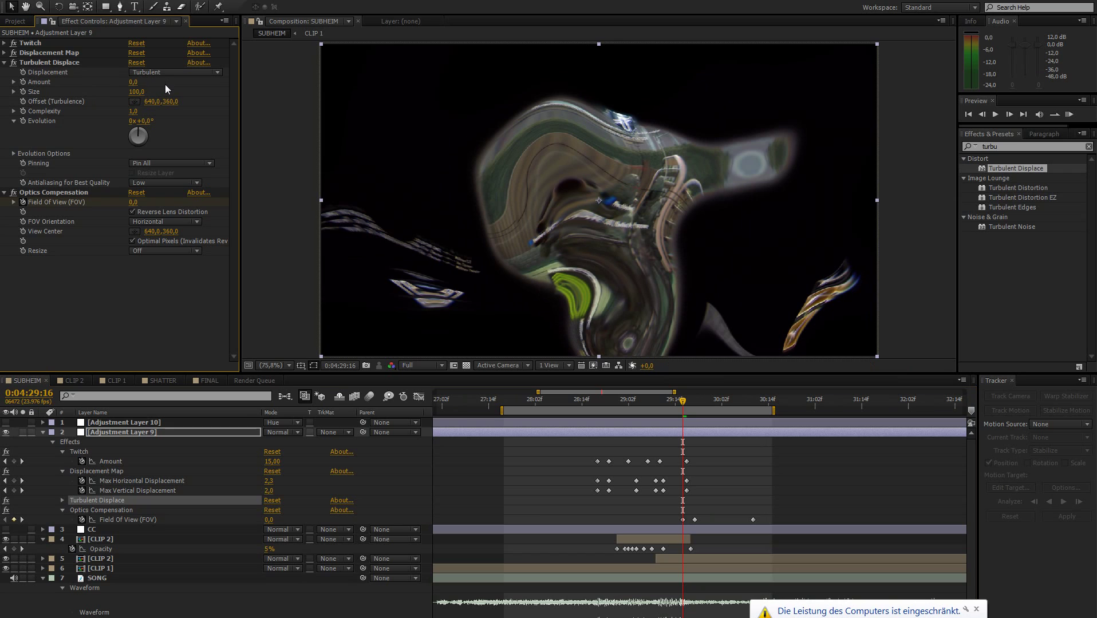
click(49, 62)
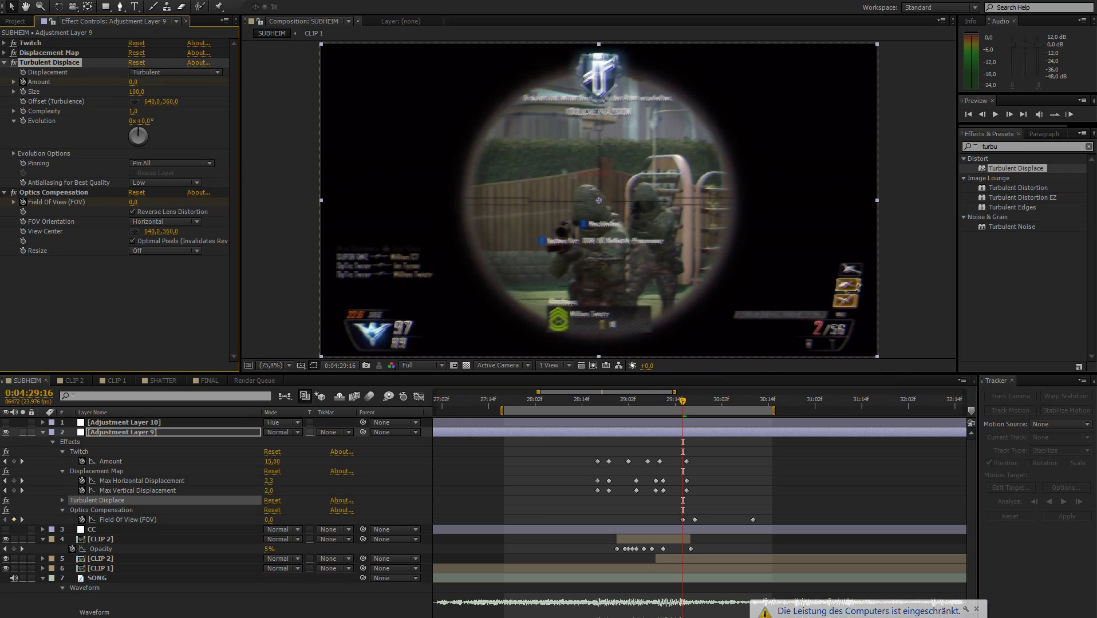
click(977, 610)
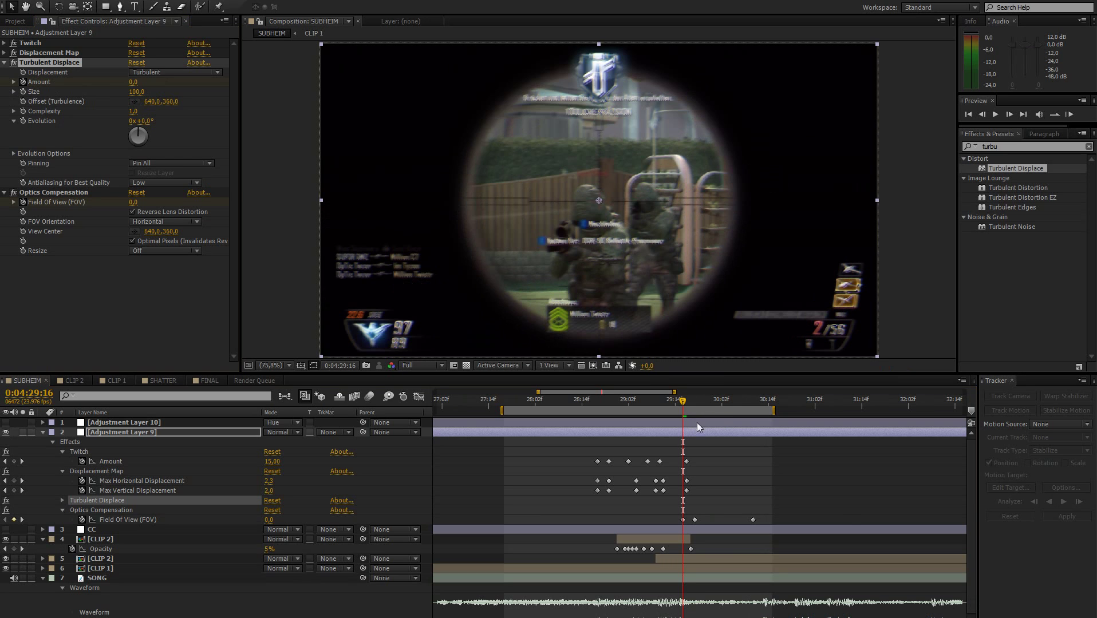
Keyframe the Turbulent Displace Amount at 63 at 0:04:29:19.
drag(684, 403, 691, 401)
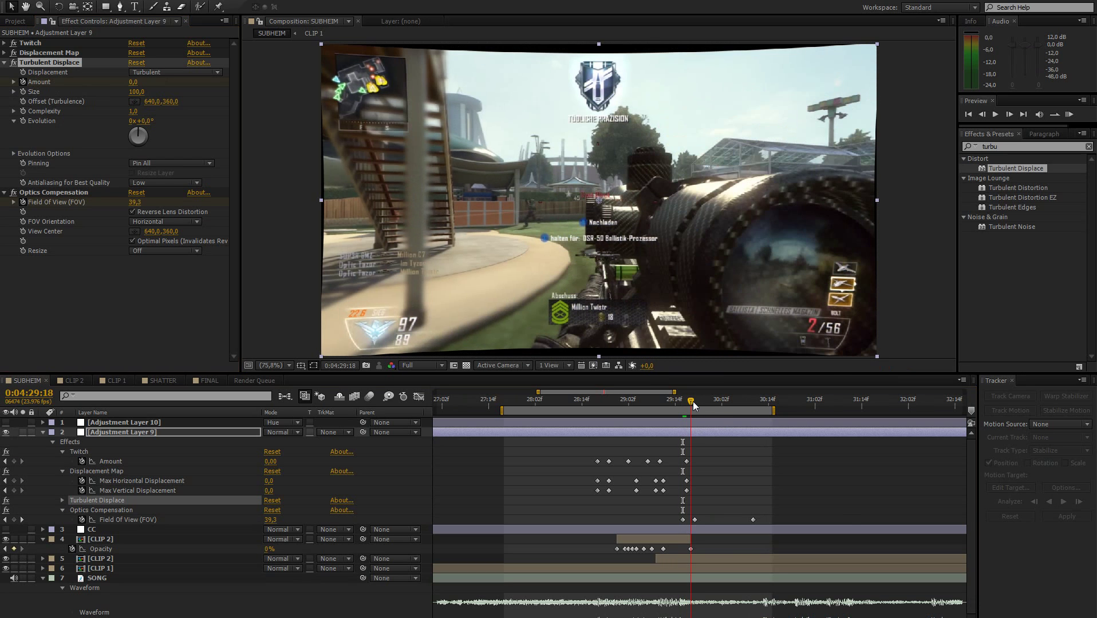
key(Page_Down)
drag(134, 82, 170, 82)
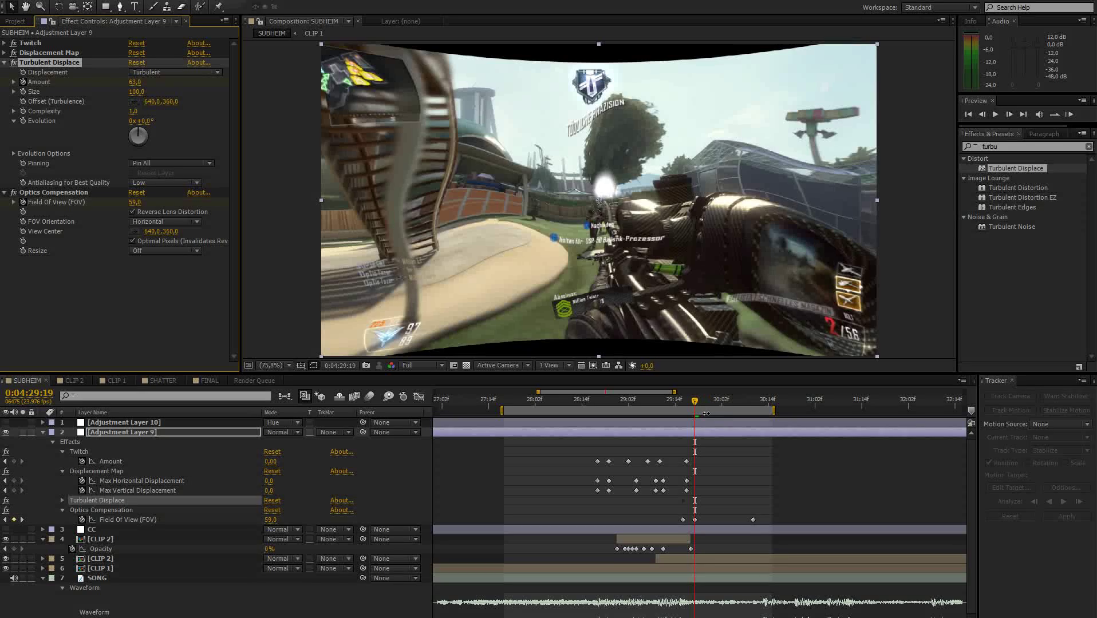
Try the Pin Top, Pin Left Locked and None Pinning options of Turbulent Displace, and return Pinning to Pin All.
click(153, 165)
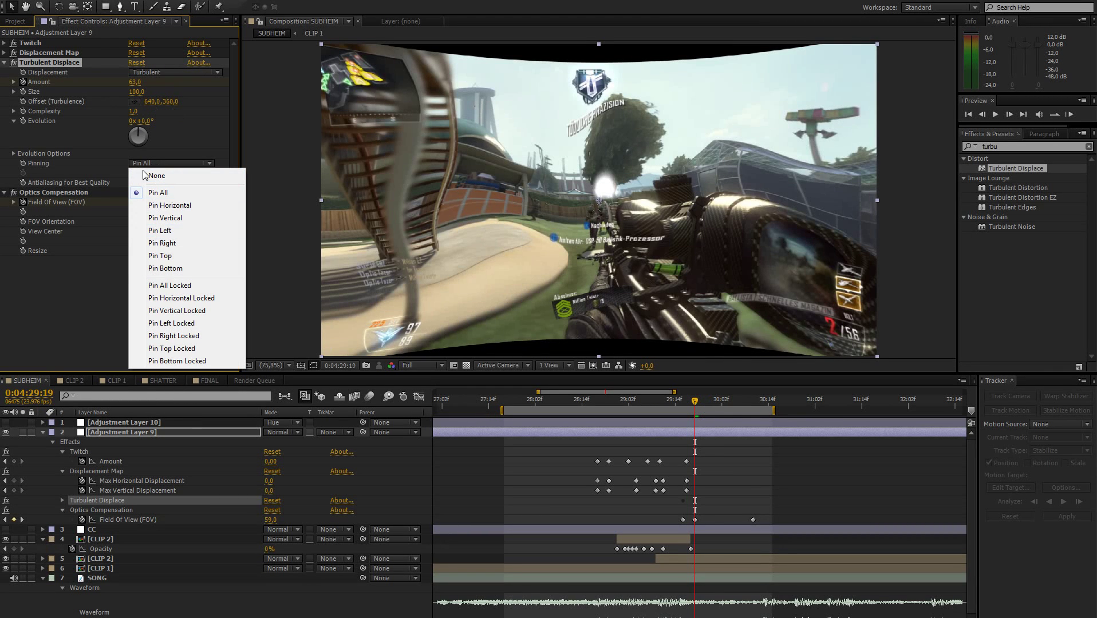
click(161, 255)
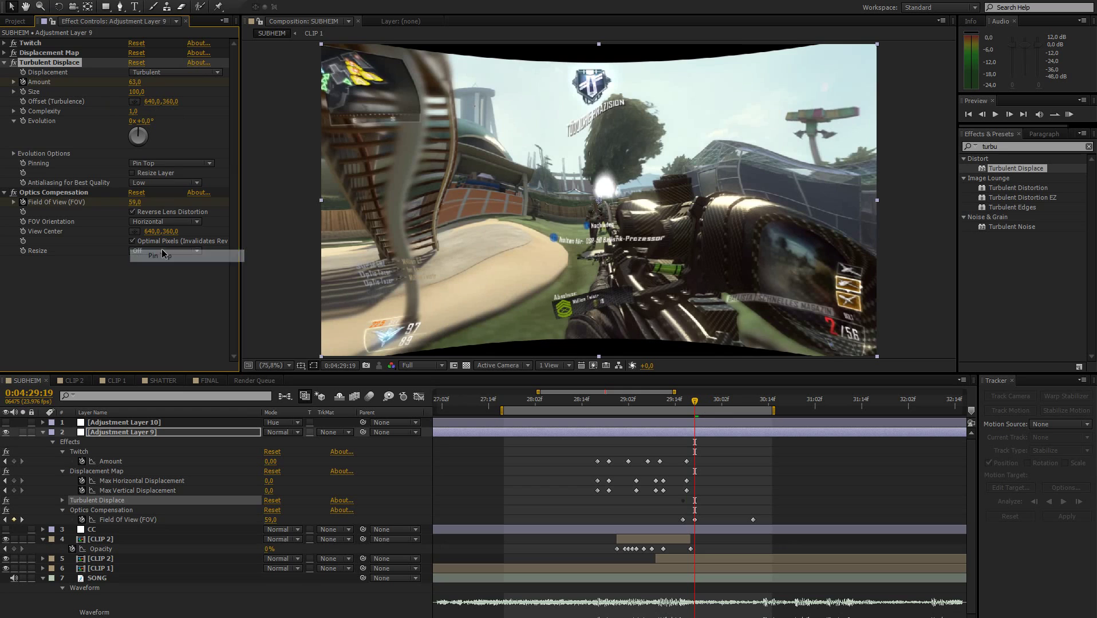
click(161, 162)
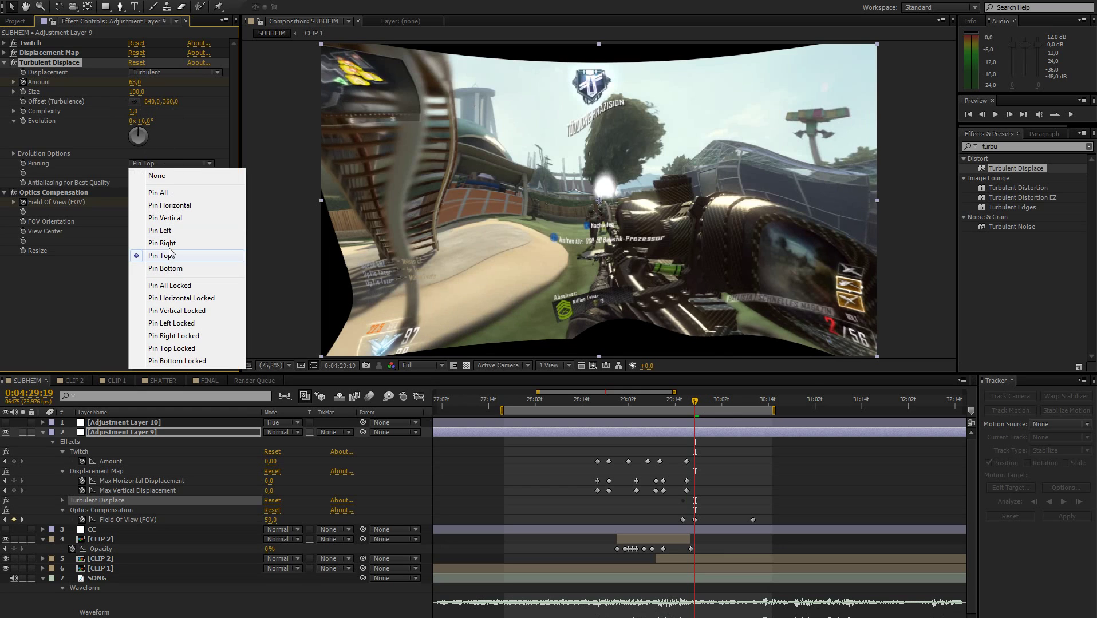
click(157, 193)
click(164, 164)
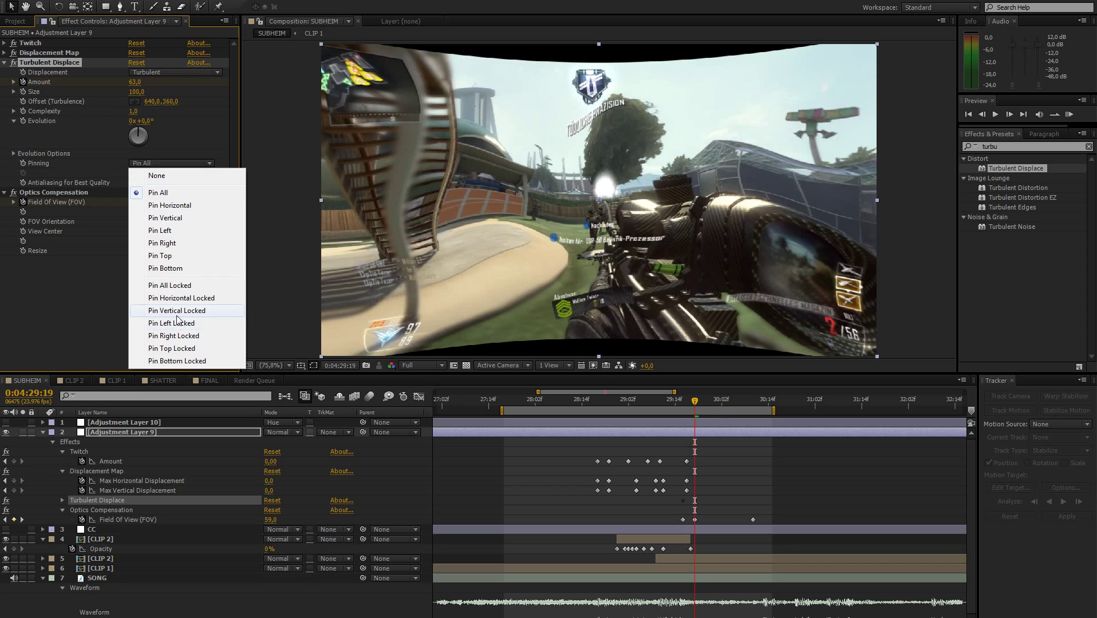
click(171, 324)
click(158, 162)
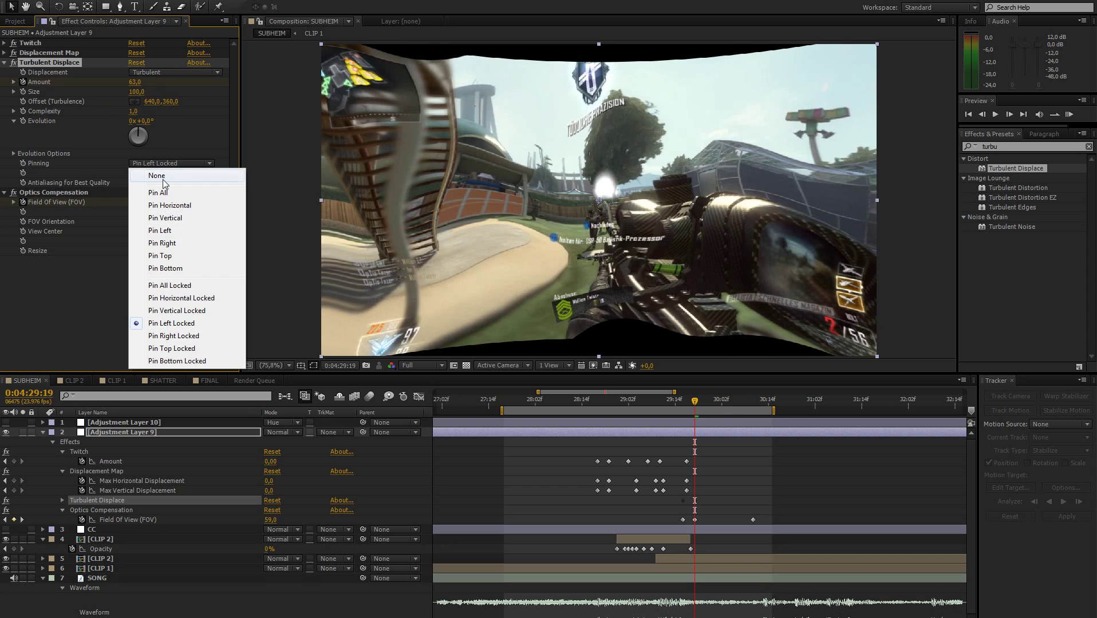
click(163, 174)
click(162, 166)
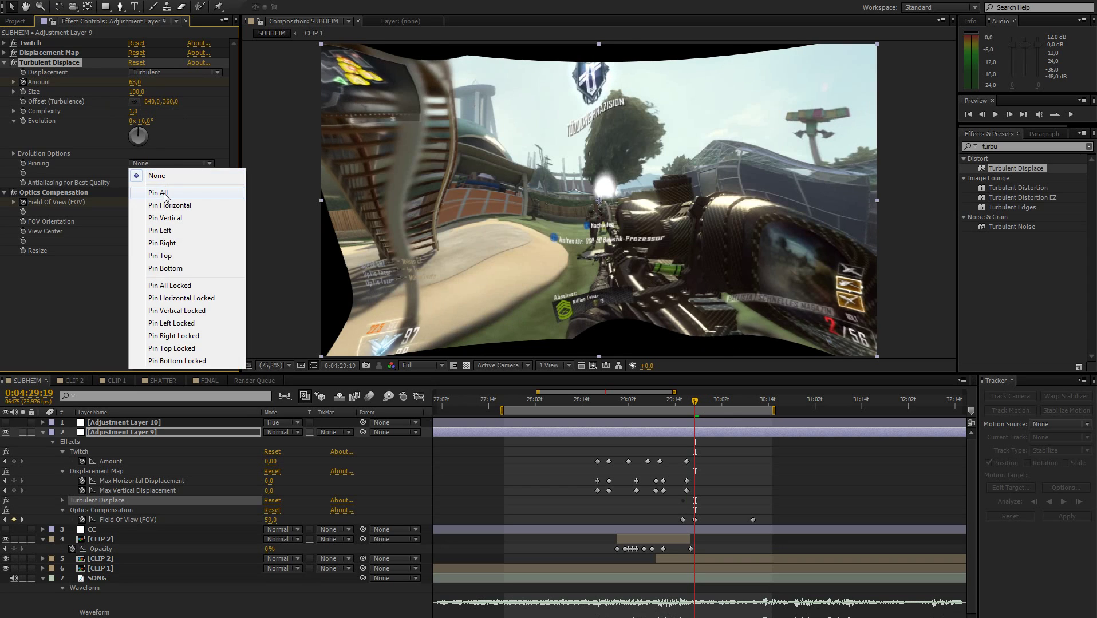
click(163, 193)
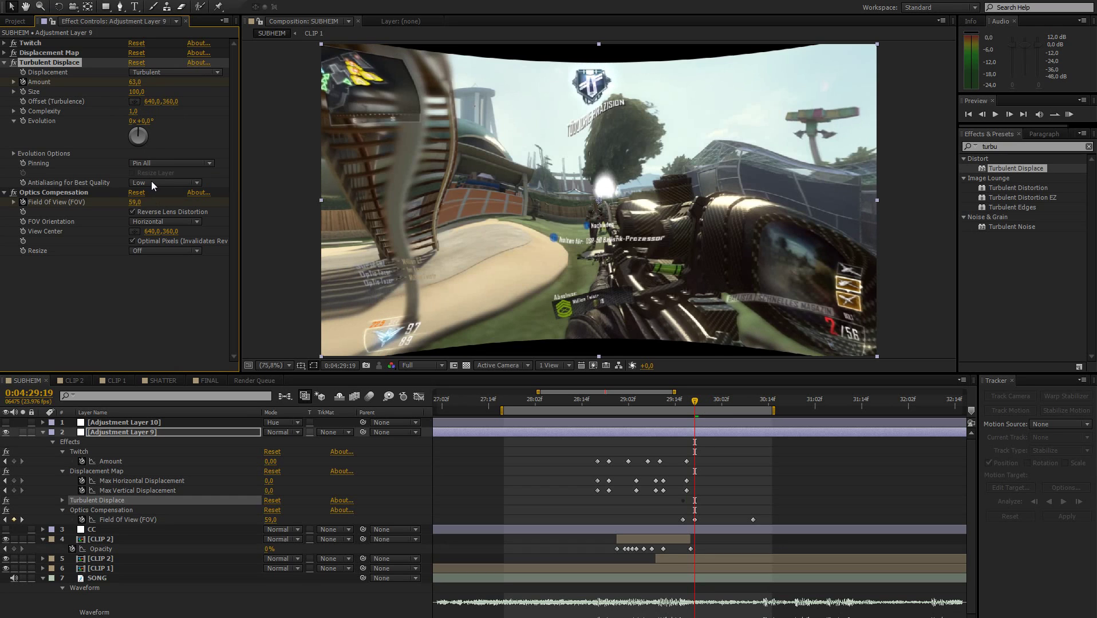
Set Antialiasing for Best Quality to High and enable keyframing of the Turbulent Displace Evolution at 0° at 0:04:29:16.
click(151, 183)
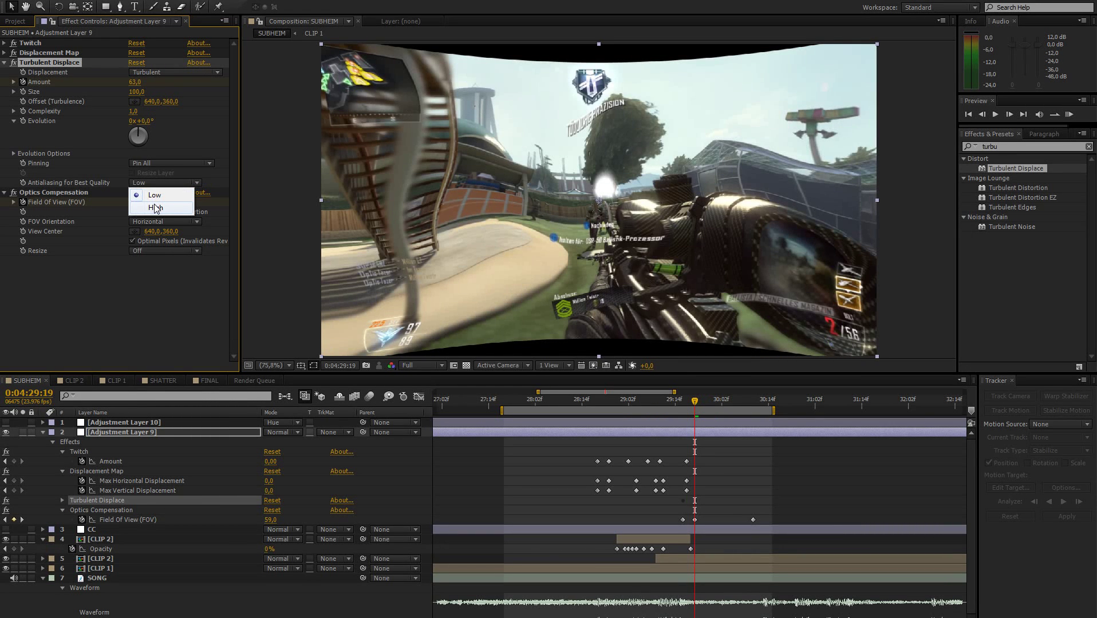
click(156, 208)
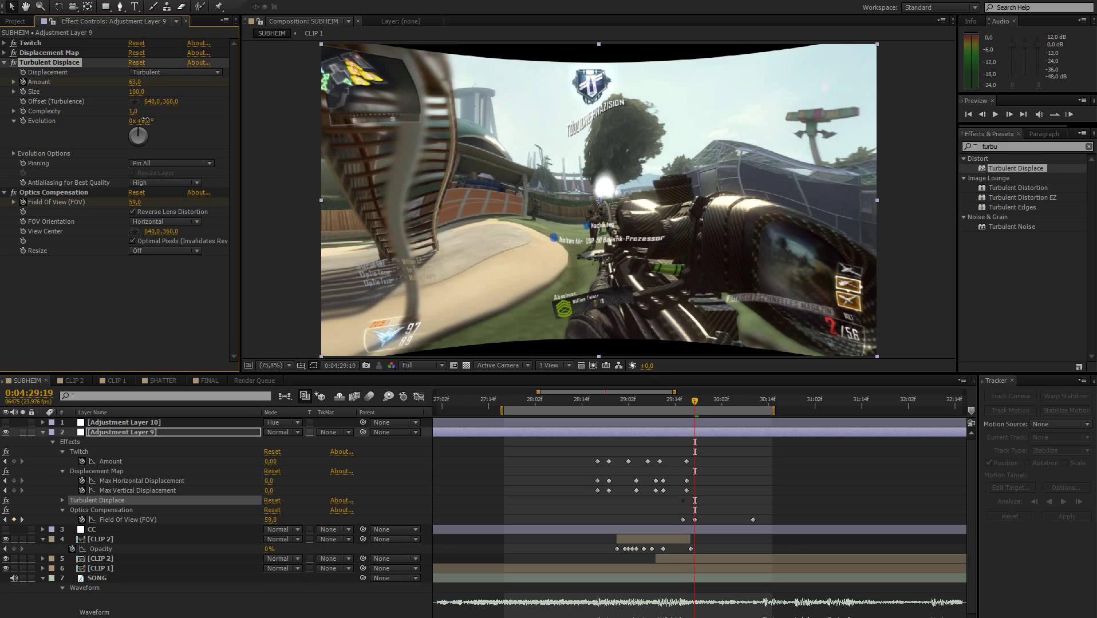
drag(140, 120, 177, 128)
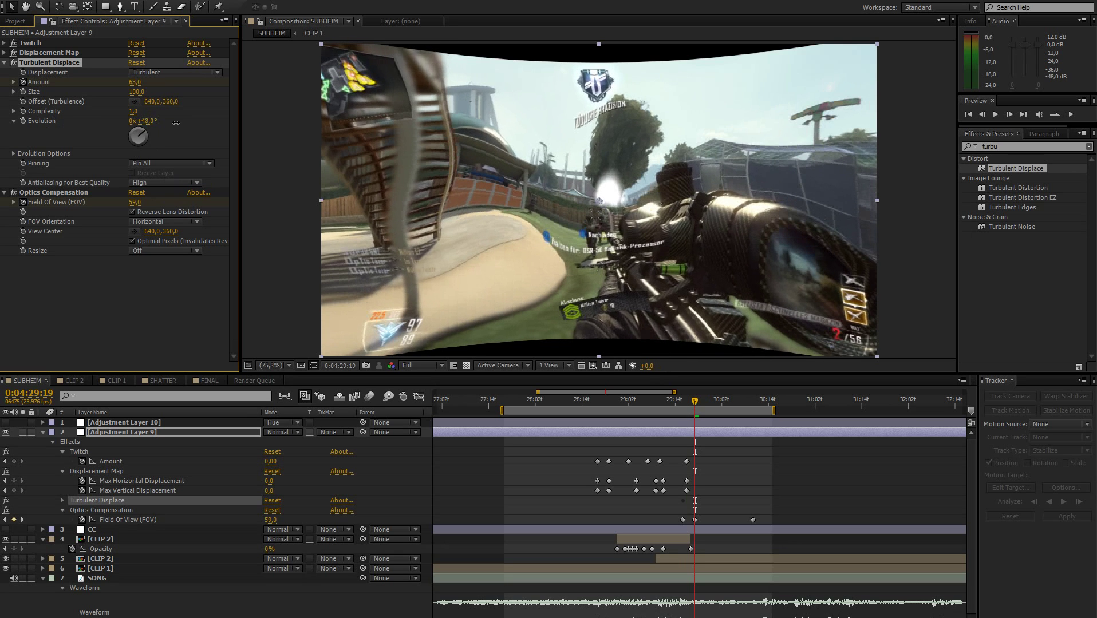
key(ctrl+z)
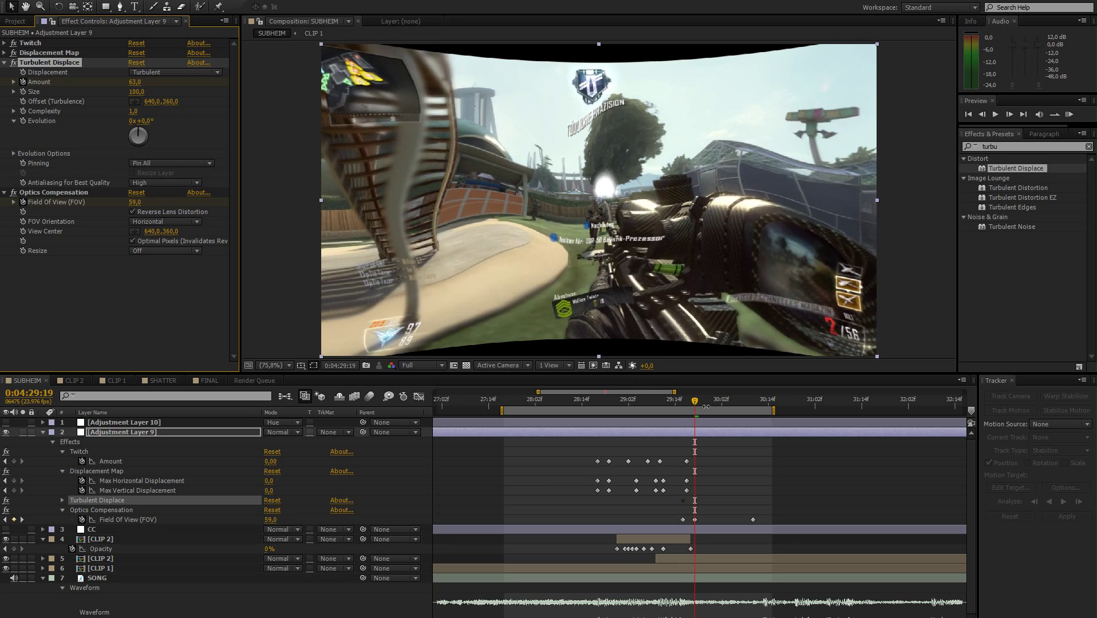
drag(693, 403, 683, 406)
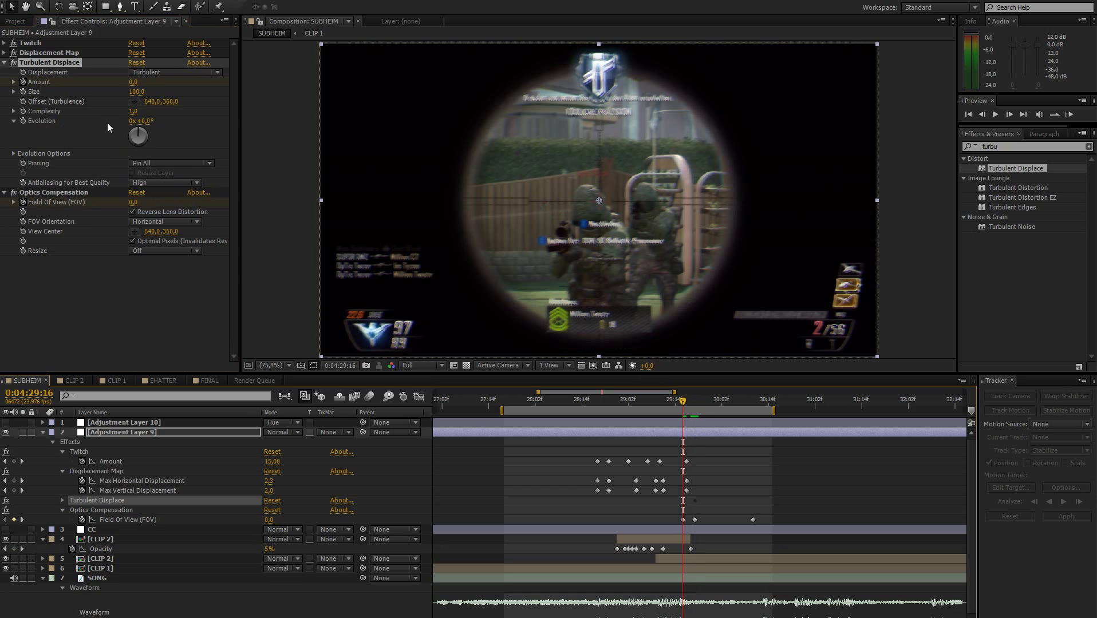
click(23, 120)
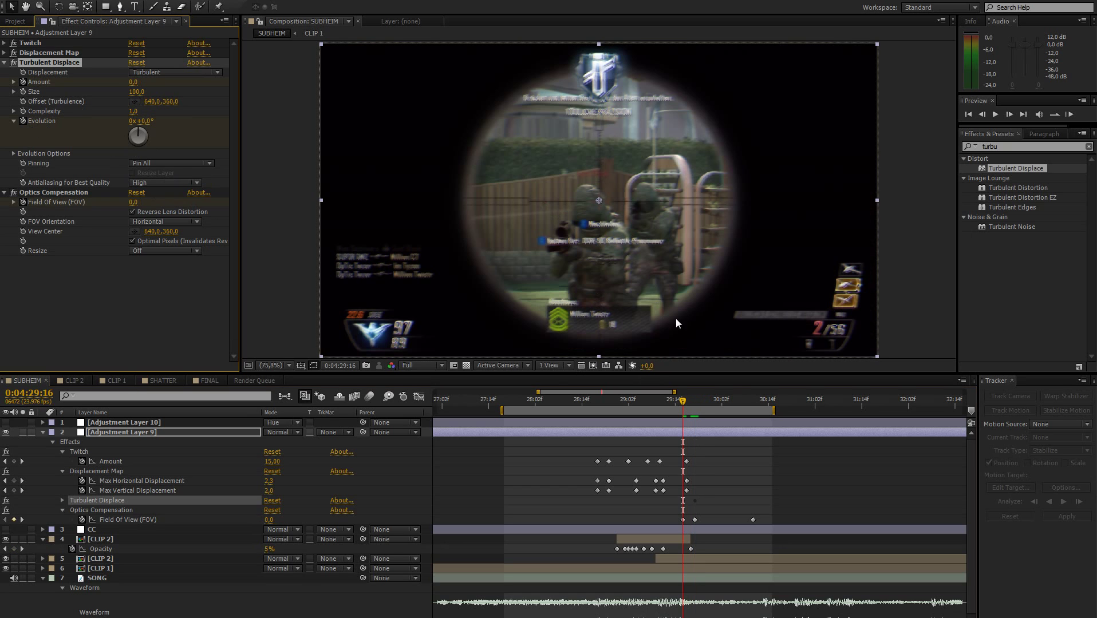
Keyframe the Turbulent Displace Amount at 0 and the Evolution at 187° at 0:04:30:08.
drag(738, 402, 746, 401)
drag(133, 82, 62, 82)
click(135, 82)
text(0)
key(Return)
drag(143, 121, 343, 201)
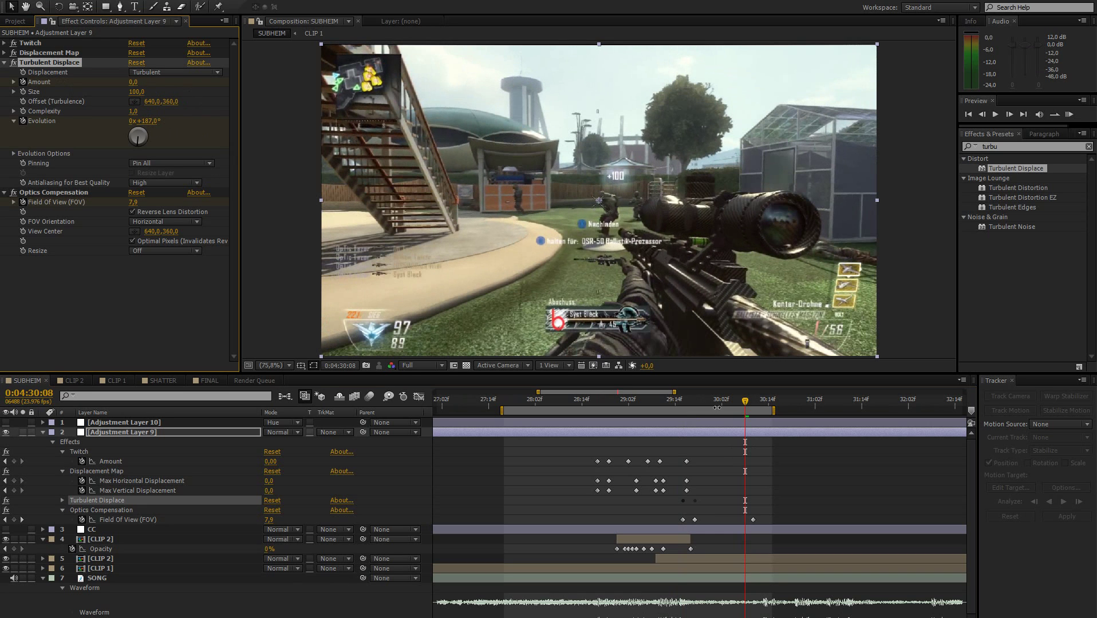
Lower the Turbulent Displace Evolution at the last Field Of View keyframe and check the transition frames back to 0:04:29:11.
drag(702, 396, 753, 399)
drag(146, 121, 27, 127)
click(697, 401)
drag(700, 401, 650, 408)
mouse_move(667, 403)
mouse_down()
mouse_move(683, 399)
mouse_move(662, 400)
mouse_up()
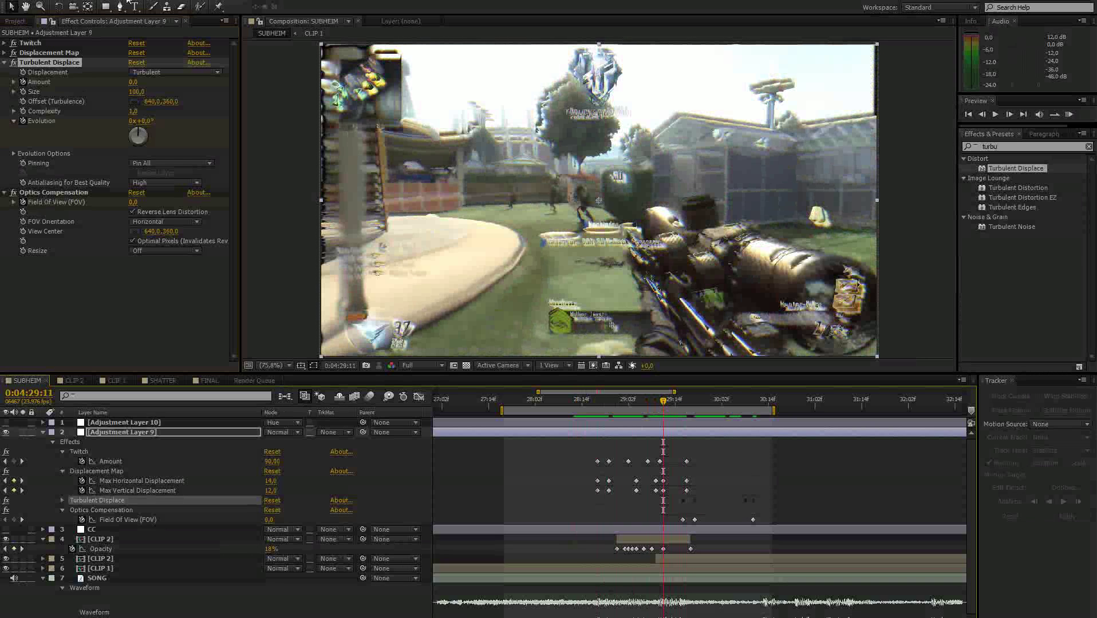
Collapse the properties of Adjustment Layer 9 and the short CLIP 2 layer, clear the selection, and check the transition around 0:04:29:05.
click(43, 432)
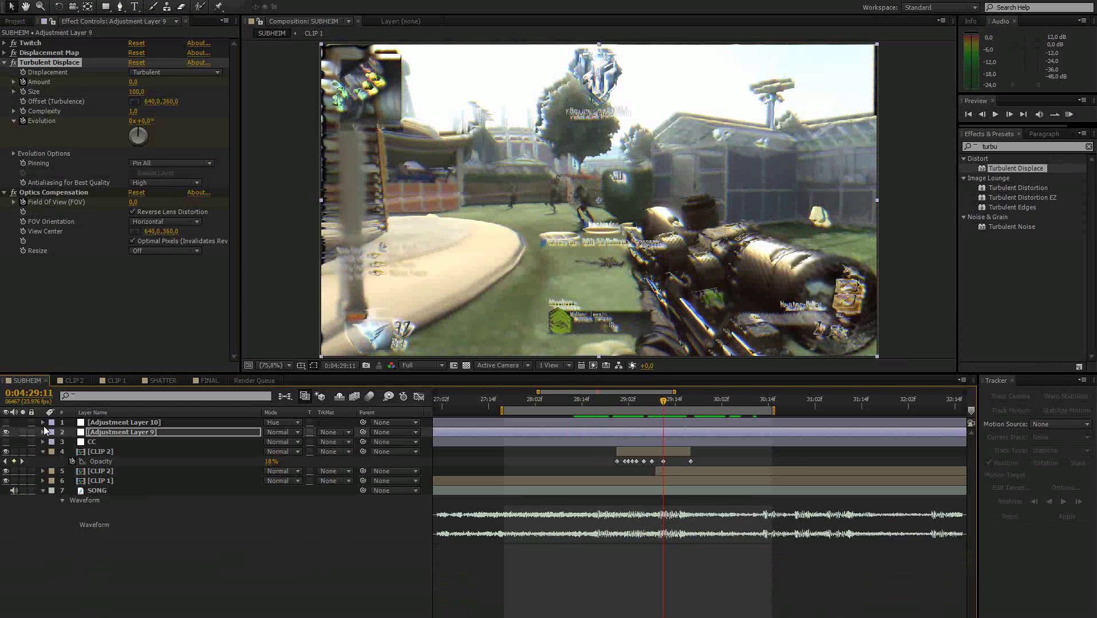
click(43, 451)
click(97, 558)
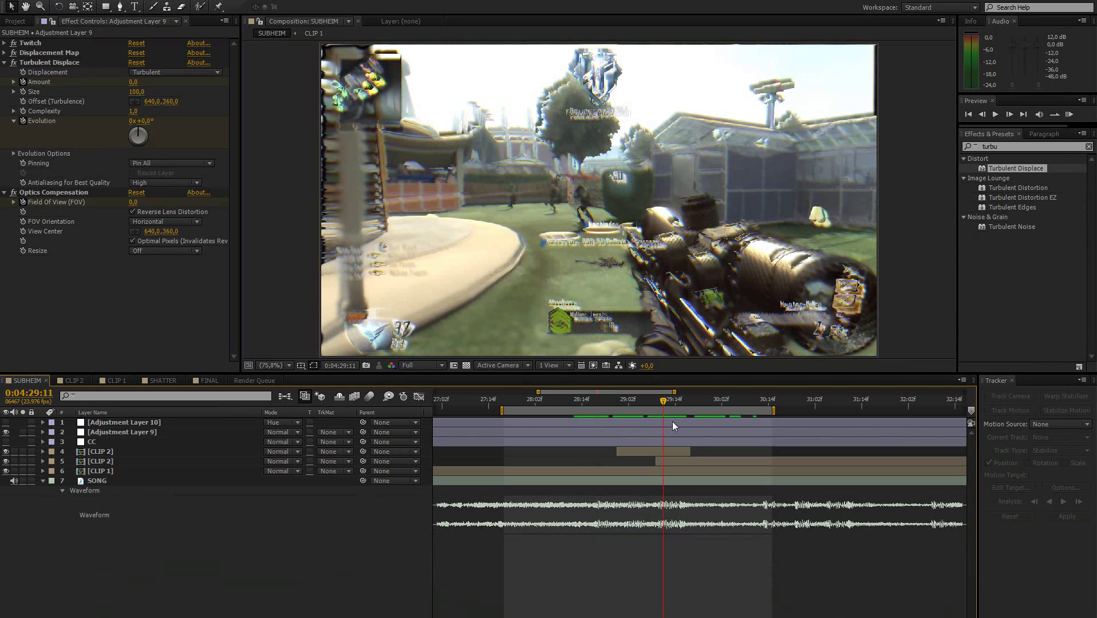
mouse_move(664, 401)
mouse_down()
mouse_move(753, 404)
mouse_move(625, 410)
mouse_move(643, 403)
mouse_up()
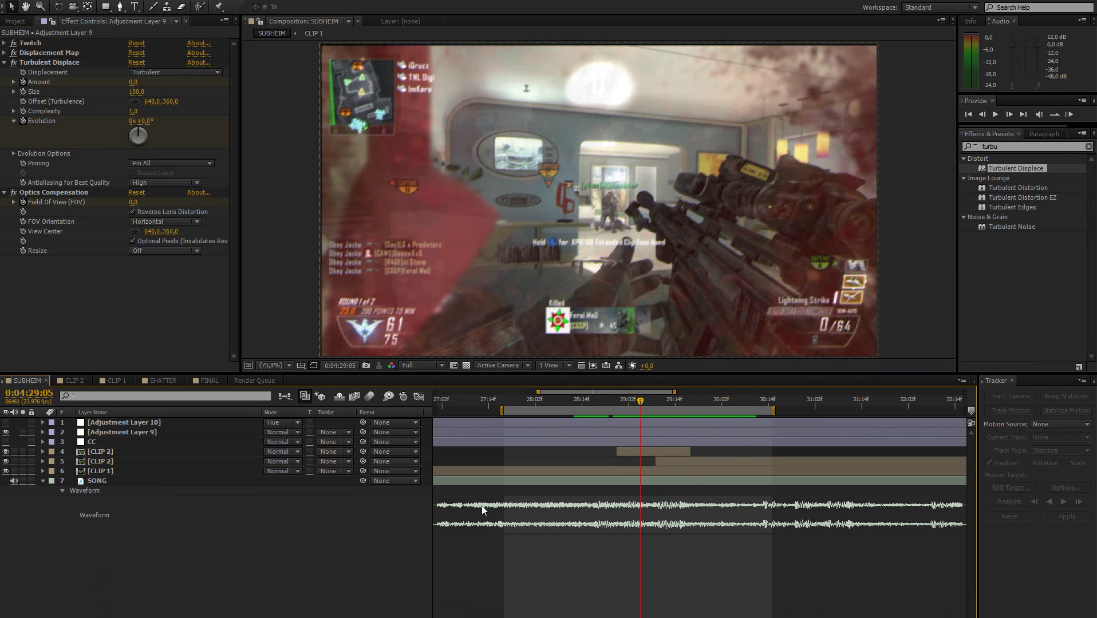